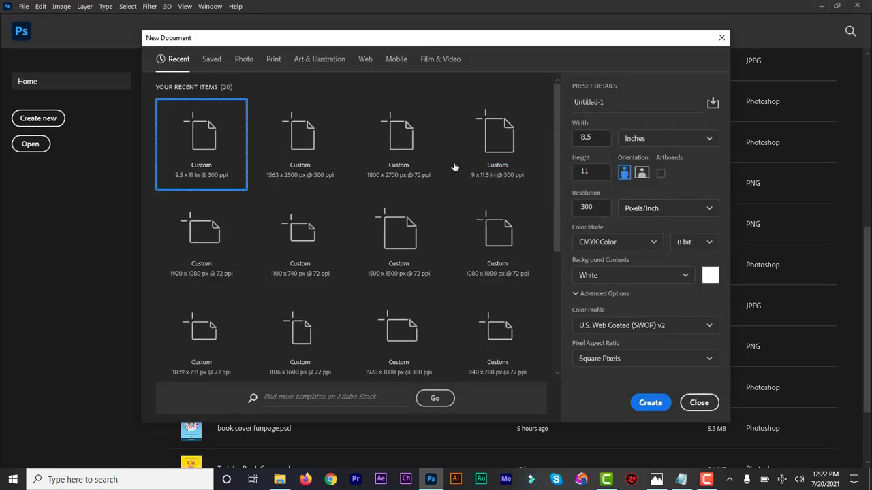
Create a new 8.5 x 11 inch portrait document at 300 pixels/inch in CMYK Color with a white background.
{"action": "left_click", "coordinate": [685, 141]}
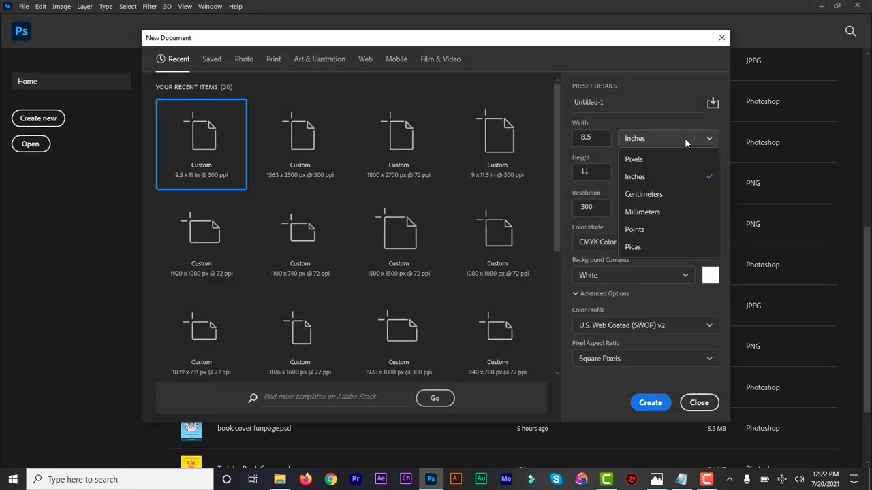
{"action": "left_click", "coordinate": [647, 159]}
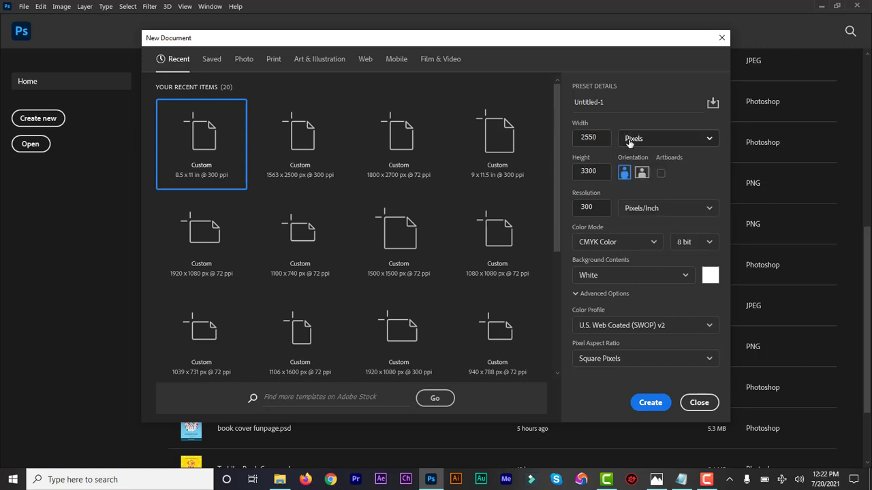
{"action": "left_click", "coordinate": [679, 138]}
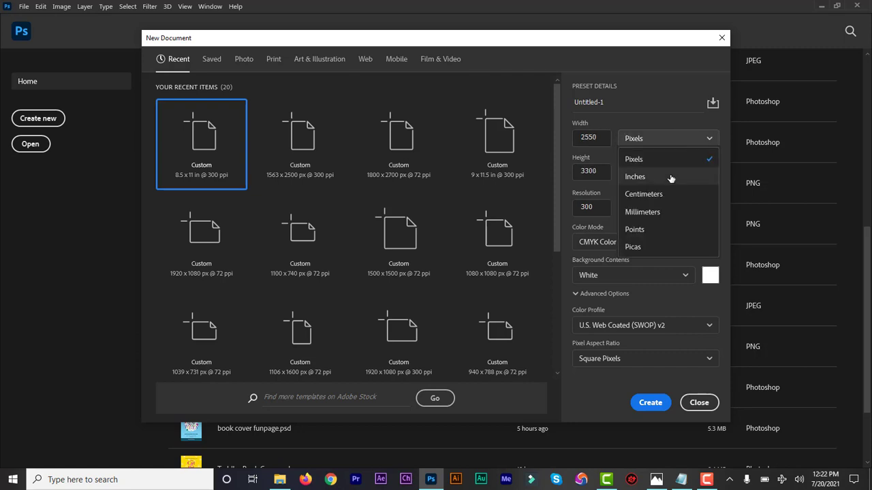
{"action": "left_click", "coordinate": [671, 176]}
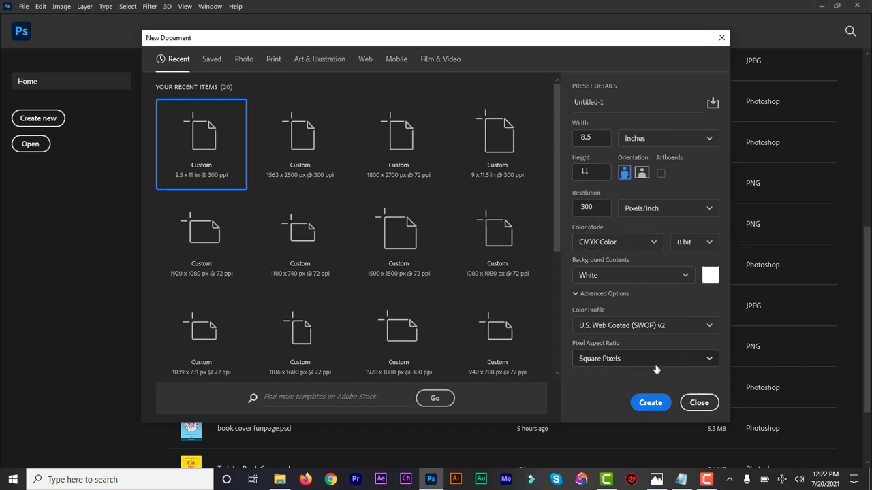
{"action": "left_click", "coordinate": [651, 403]}
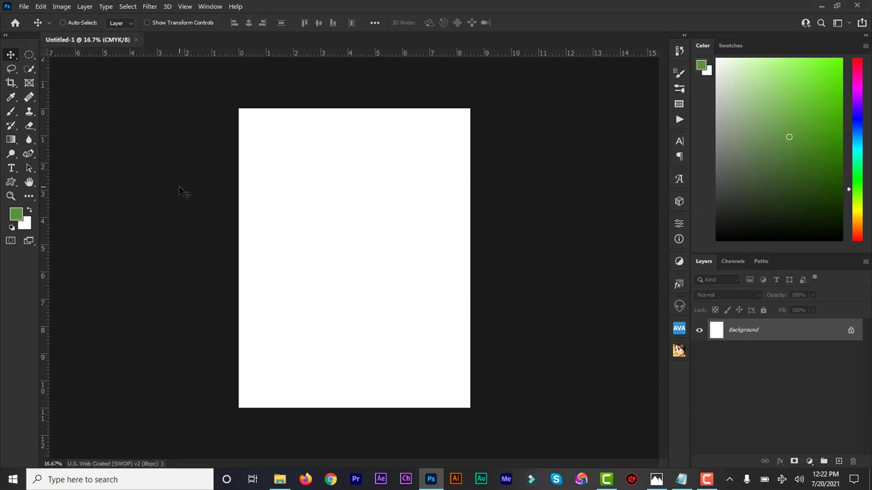
Hide the rulers around the blank page, leaving the background layer locked.
{"action": "key", "text": "ctrl+r"}
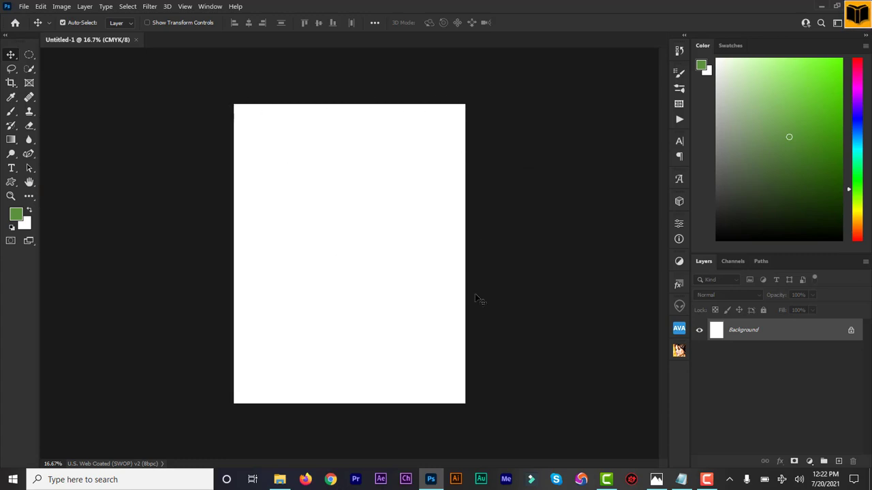
{"action": "left_click_drag", "start_coordinate": [463, 296], "coordinate": [228, 303]}
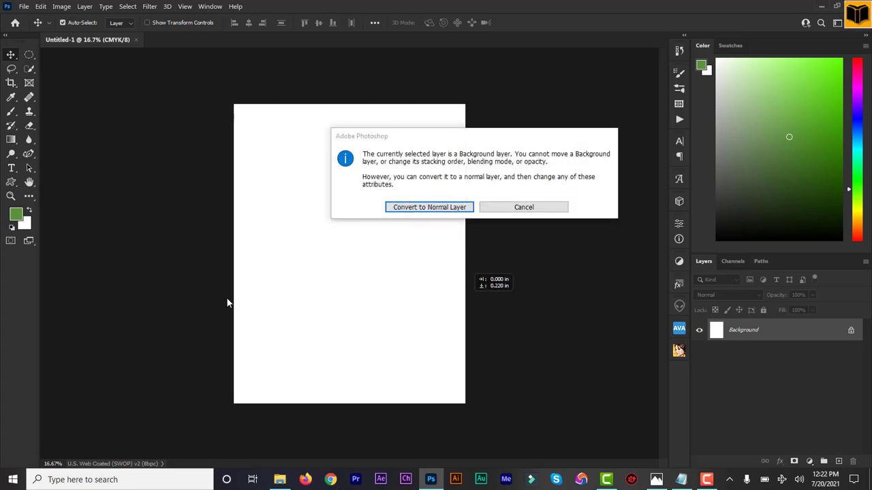
{"action": "left_click", "coordinate": [517, 207]}
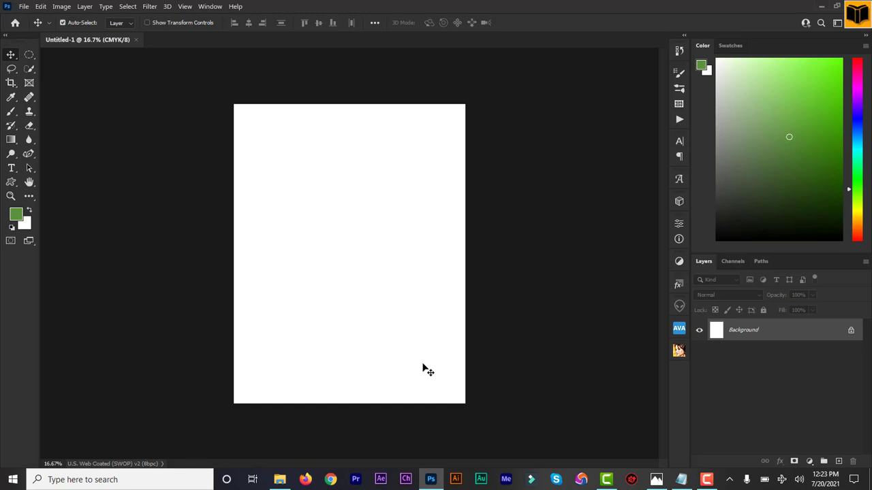
Preview the Stripes image from the exercise folder in File Explorer, close it and return to Photoshop.
{"action": "left_click", "coordinate": [278, 484]}
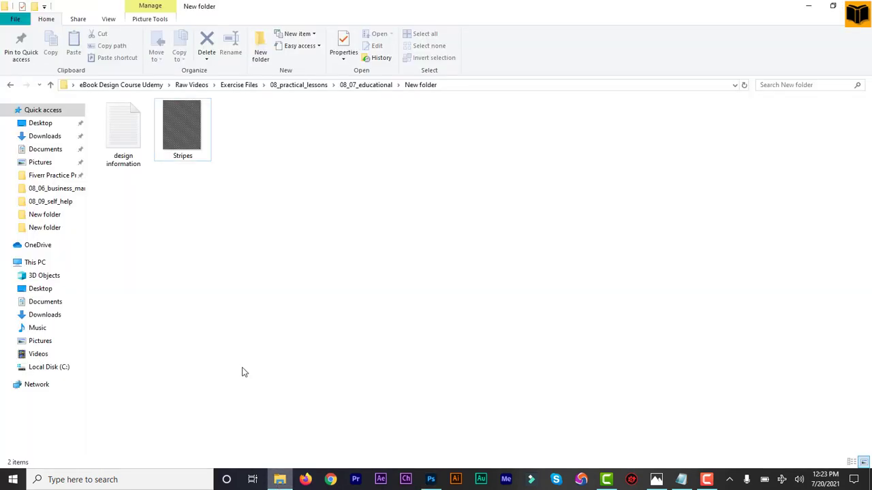
{"action": "left_click", "coordinate": [182, 123]}
{"action": "double_click", "coordinate": [182, 127]}
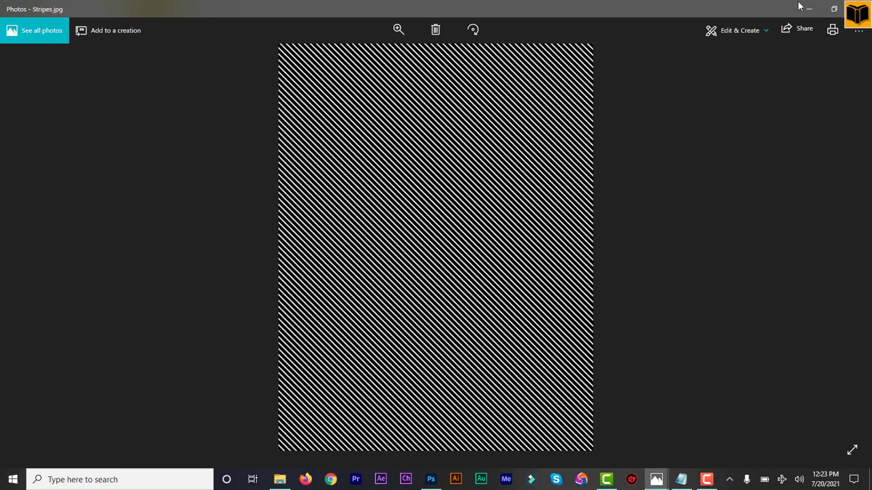
{"action": "key", "text": "alt+F4"}
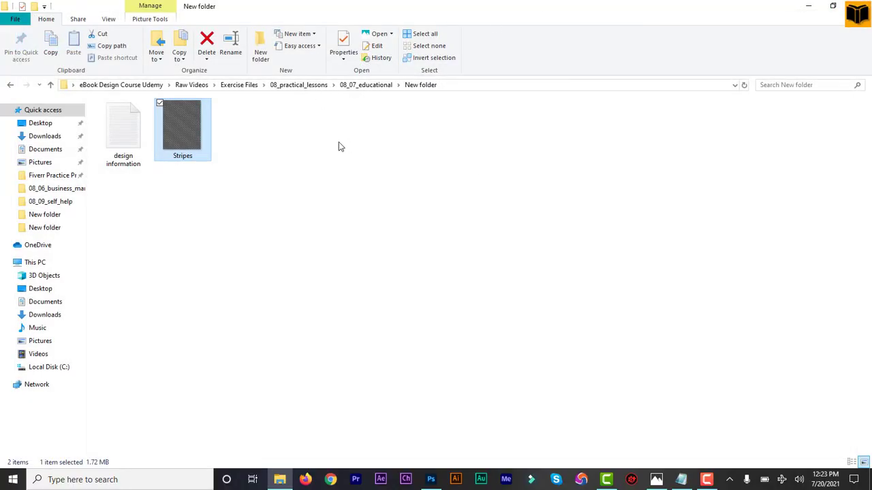
{"action": "left_click", "coordinate": [430, 480]}
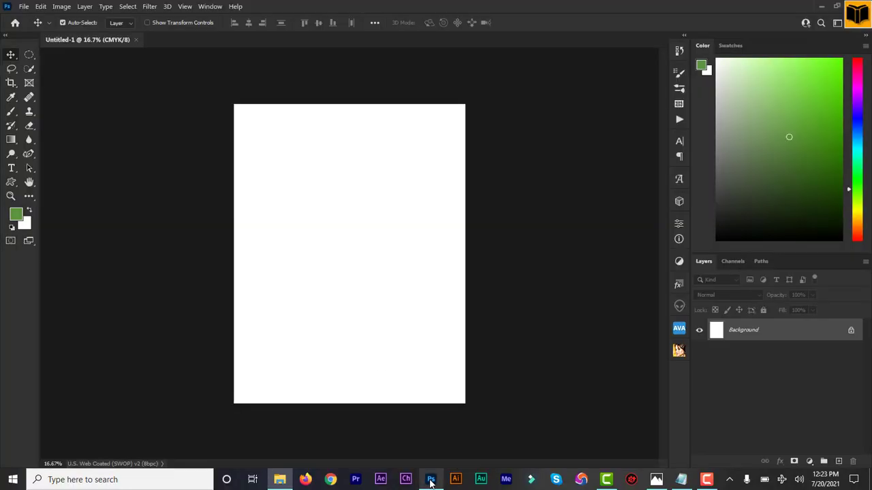
Draw a rectangle across the full width at the bottom of the page, about 2562 px wide and 1038 px high.
{"action": "left_click", "coordinate": [12, 183]}
{"action": "left_click", "coordinate": [44, 181]}
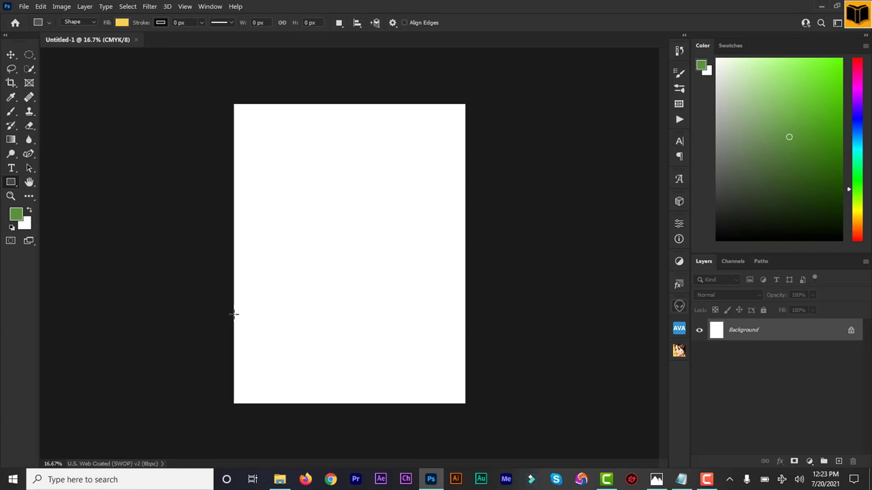
{"action": "left_click_drag", "start_coordinate": [234, 314], "coordinate": [466, 404]}
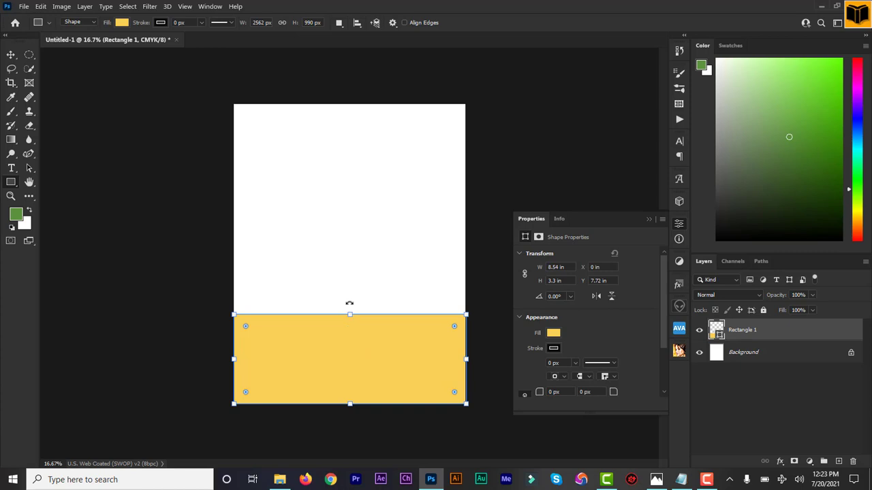
{"action": "left_click_drag", "start_coordinate": [349, 313], "coordinate": [348, 308]}
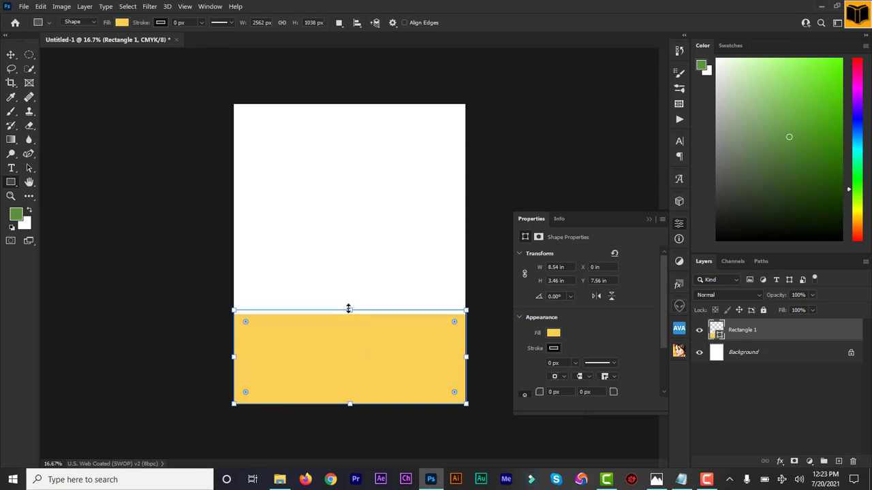
{"action": "left_click", "coordinate": [648, 219]}
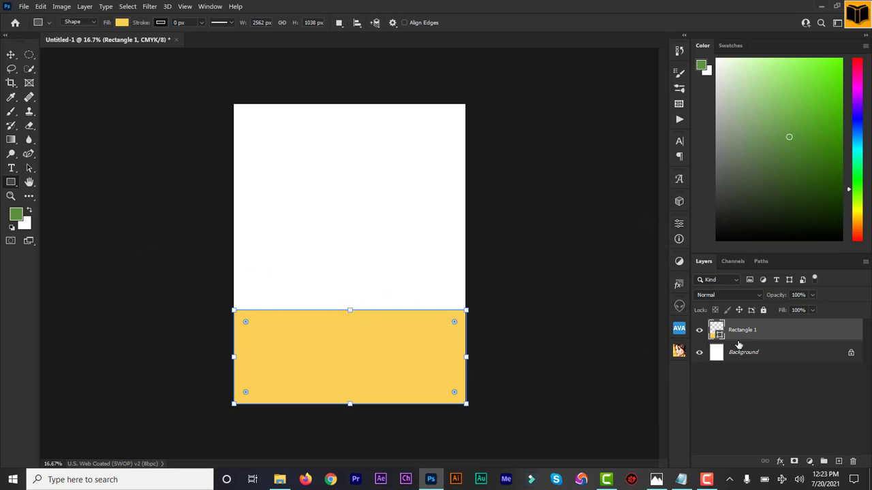
Change the bottom rectangle's fill to green 5b913d.
{"action": "double_click", "coordinate": [716, 332]}
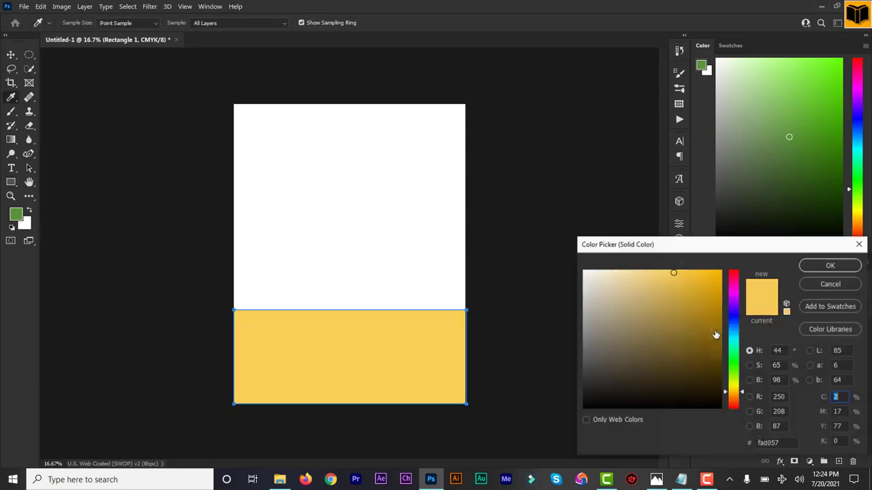
{"action": "left_click", "coordinate": [735, 365]}
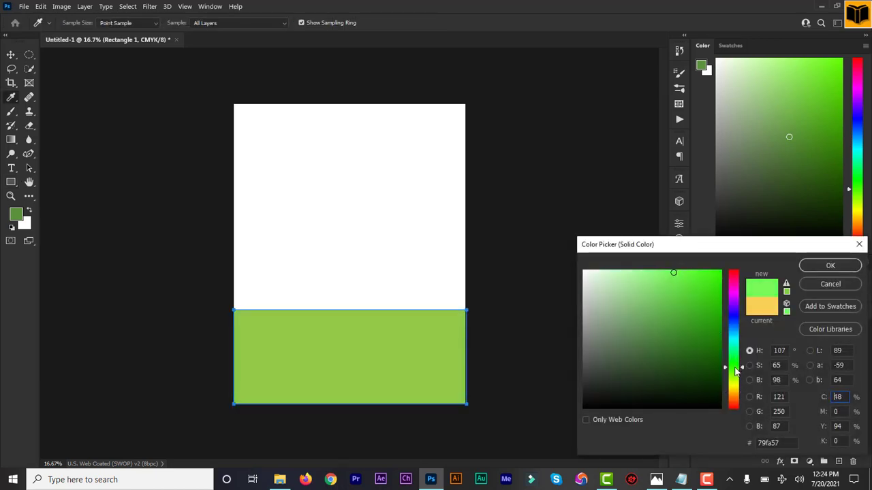
{"action": "double_click", "coordinate": [768, 443]}
{"action": "type", "text": "5b9"}
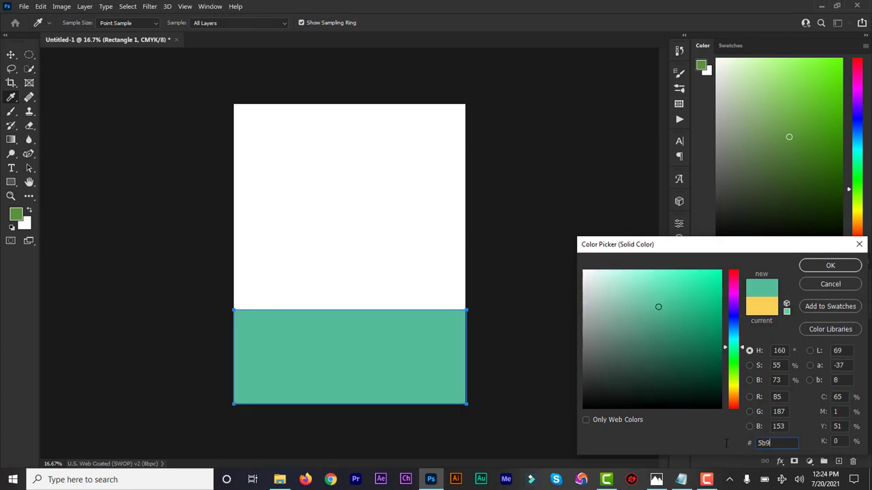
{"action": "type", "text": "13d"}
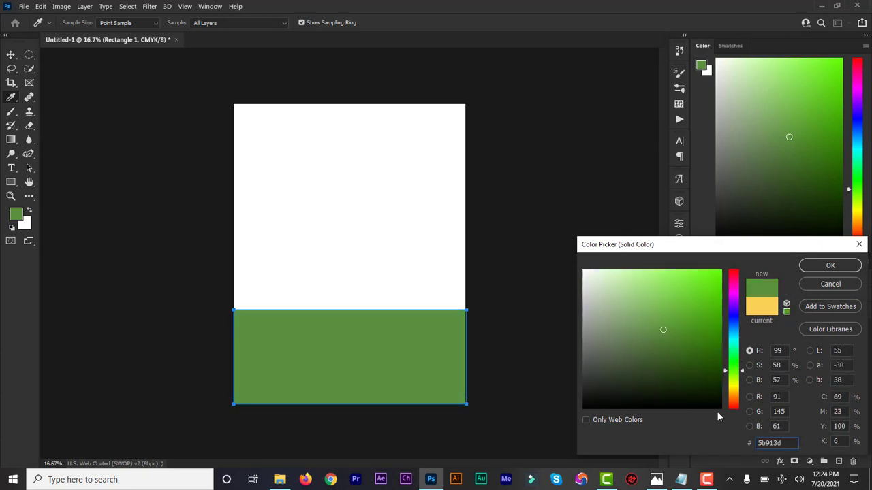
{"action": "left_click", "coordinate": [830, 265]}
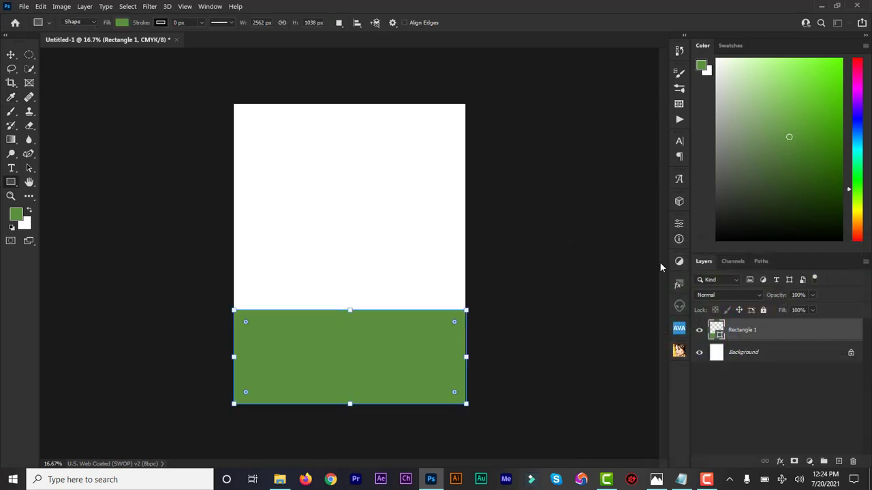
{"action": "left_click", "coordinate": [10, 54]}
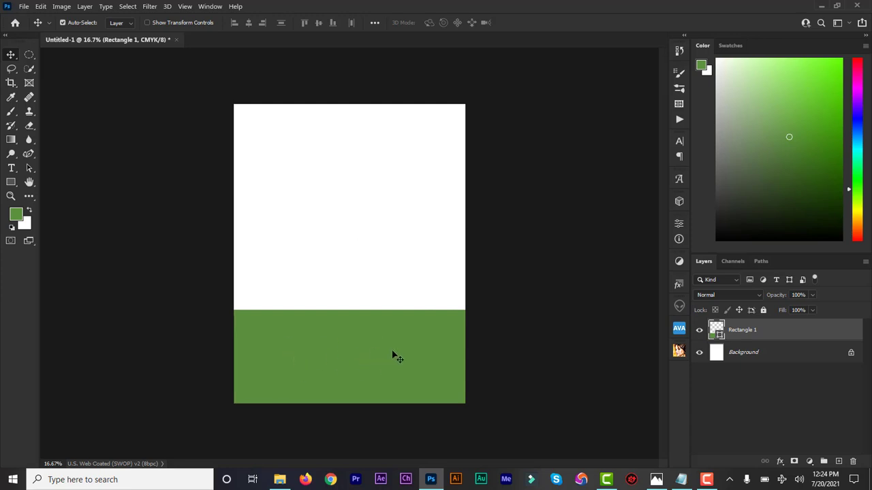
Open the Stripes image from File Explorer in Adobe Photoshop 2021 and bring it into the Untitled-1 document, covering the page.
{"action": "left_click", "coordinate": [279, 480]}
{"action": "right_click", "coordinate": [180, 139]}
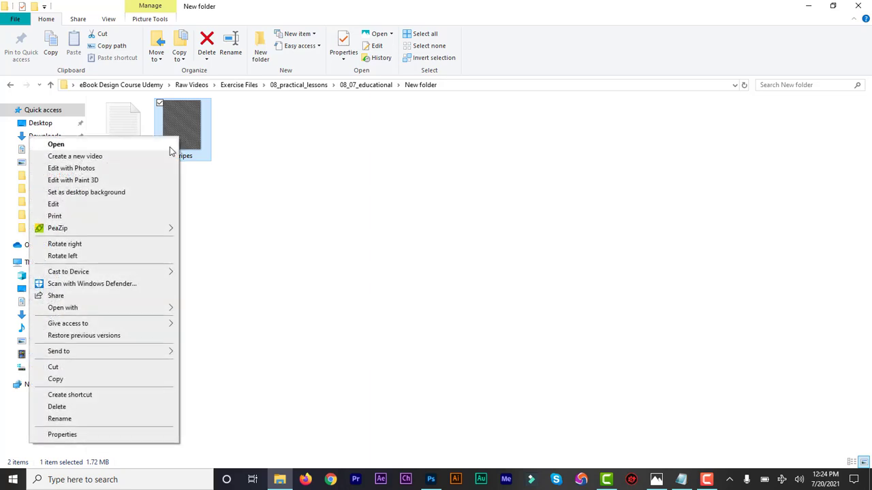
{"action": "mouse_move", "coordinate": [161, 310]}
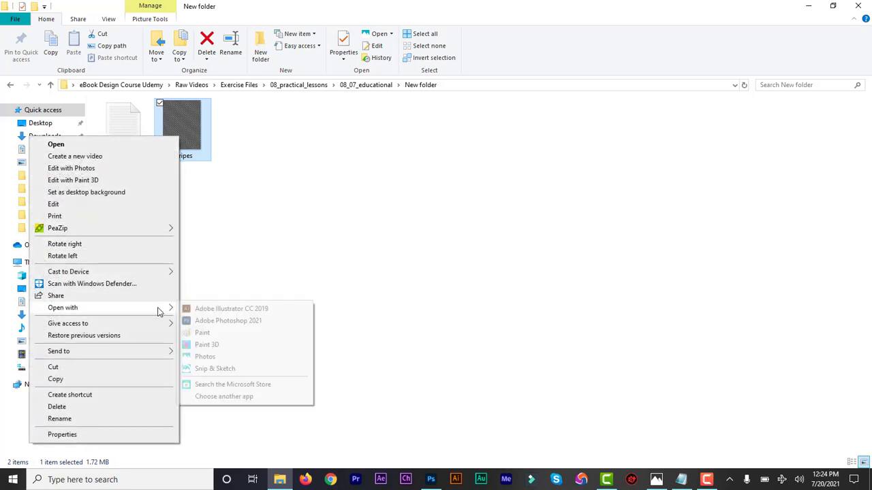
{"action": "left_click", "coordinate": [214, 324]}
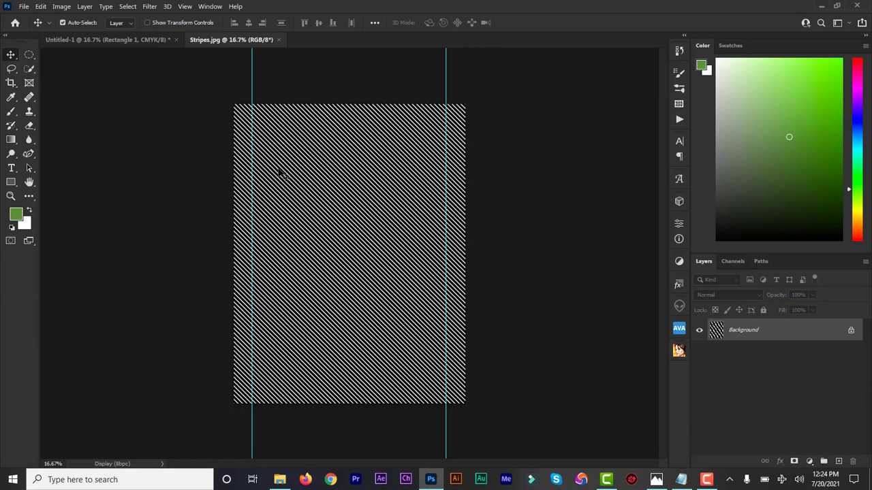
{"action": "left_click_drag", "start_coordinate": [280, 173], "coordinate": [273, 156]}
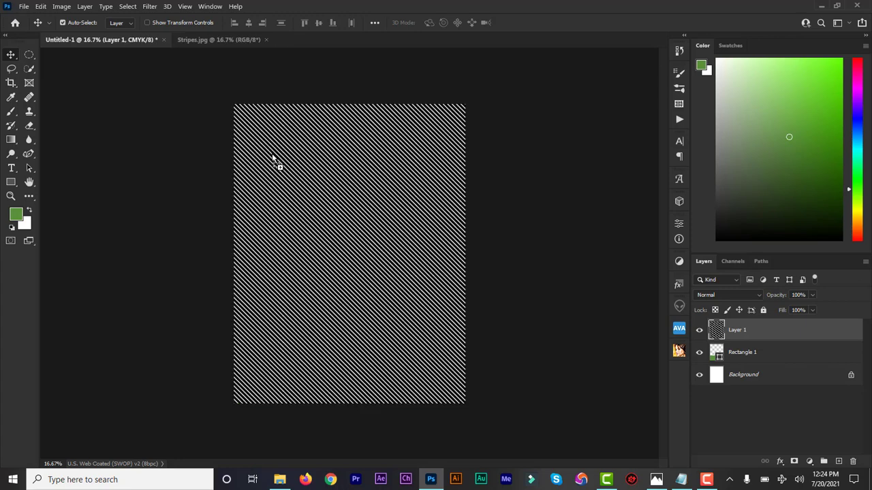
Keep the stripes at full page size and move their layer below the green rectangle.
{"action": "key", "text": "ctrl+t"}
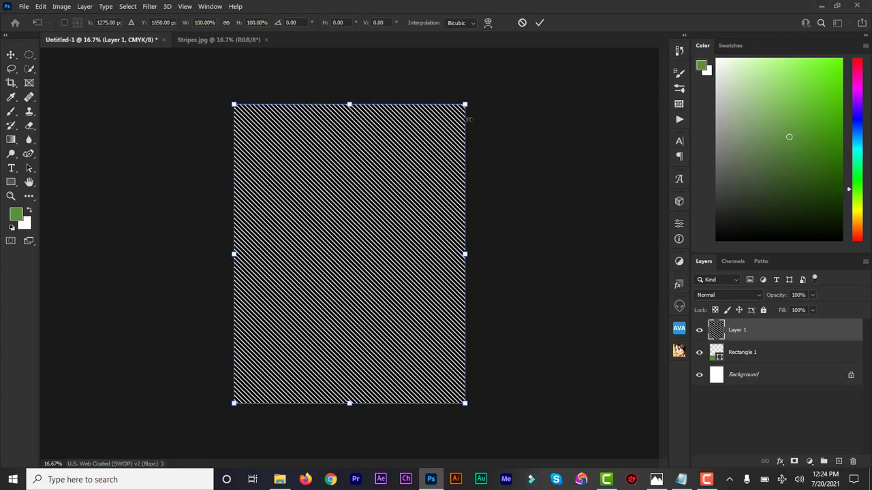
{"action": "left_click", "coordinate": [539, 23]}
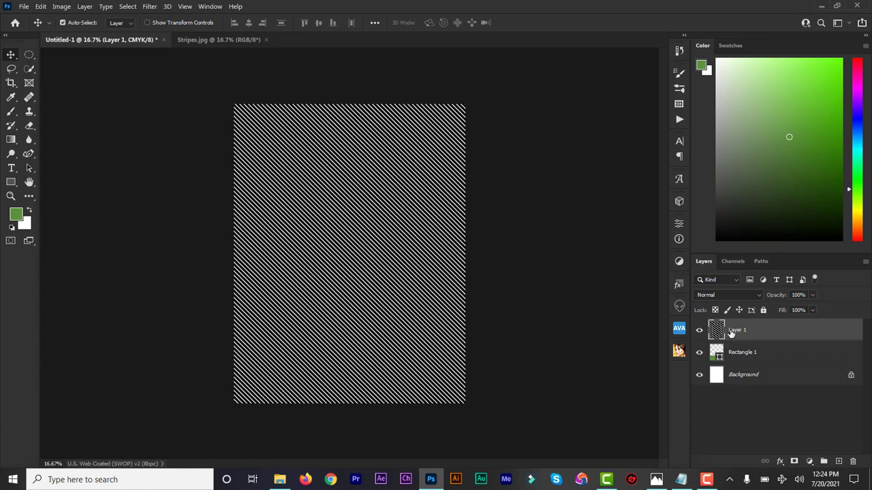
{"action": "left_click_drag", "start_coordinate": [731, 332], "coordinate": [728, 363]}
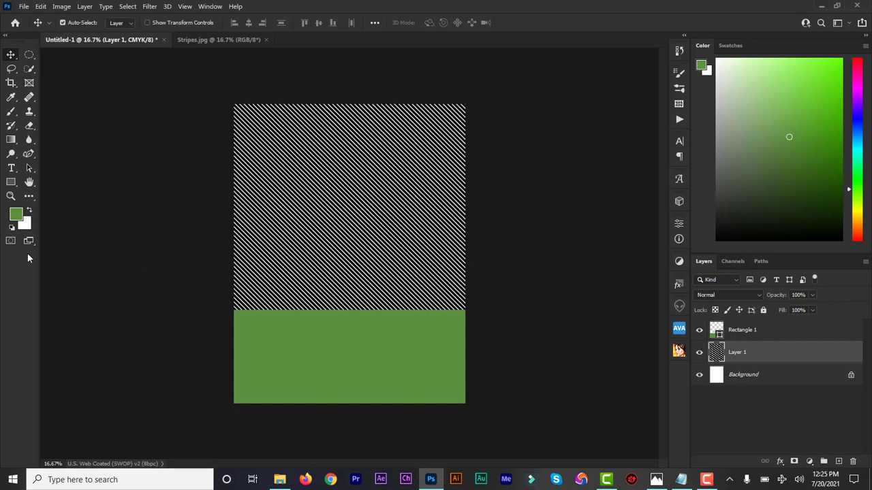
Draw a rectangle about 2556 x 2280 px over the striped area above the green block and fill it with white (ffffff).
{"action": "left_click", "coordinate": [11, 182]}
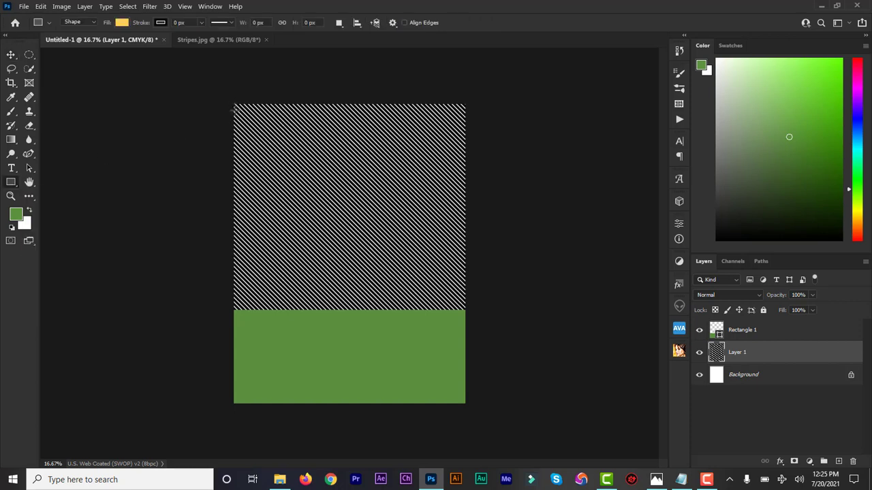
{"action": "left_click_drag", "start_coordinate": [234, 104], "coordinate": [467, 310]}
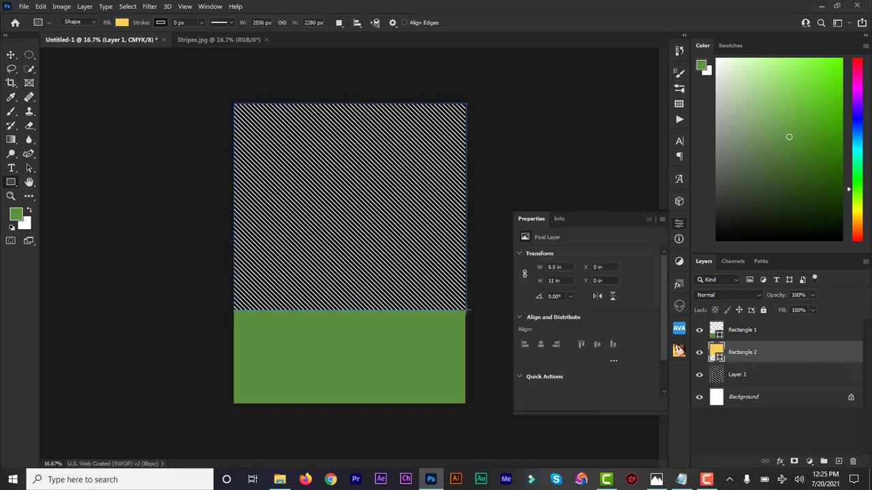
{"action": "double_click", "coordinate": [716, 353]}
{"action": "mouse_move", "coordinate": [590, 286]}
{"action": "left_mouse_down"}
{"action": "mouse_move", "coordinate": [593, 299]}
{"action": "mouse_move", "coordinate": [566, 258]}
{"action": "left_mouse_up"}
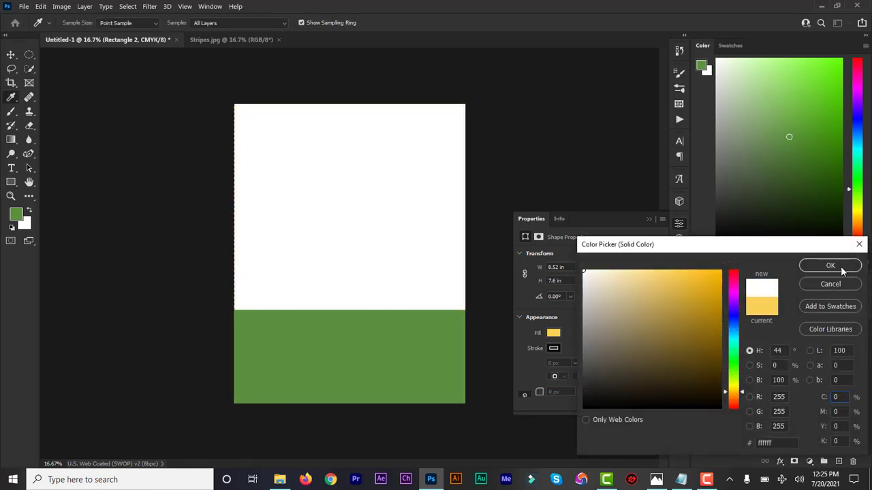
{"action": "left_click", "coordinate": [841, 268]}
{"action": "left_click", "coordinate": [646, 219]}
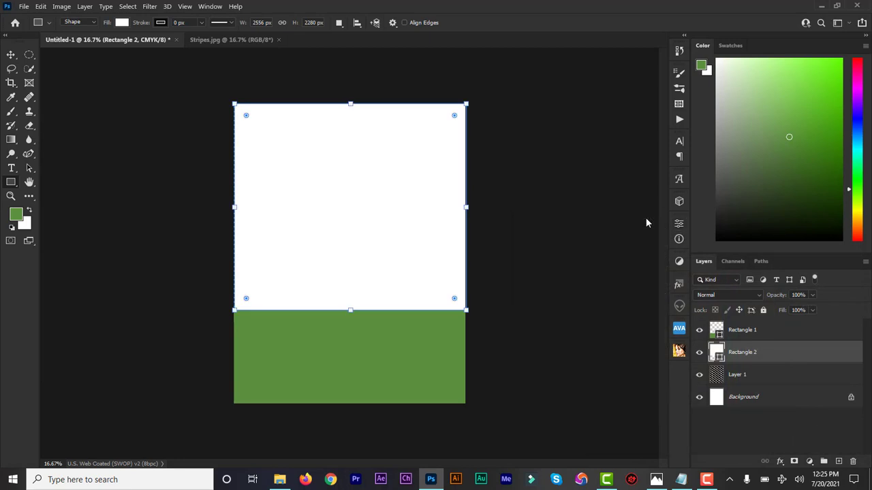
{"action": "left_click", "coordinate": [11, 54]}
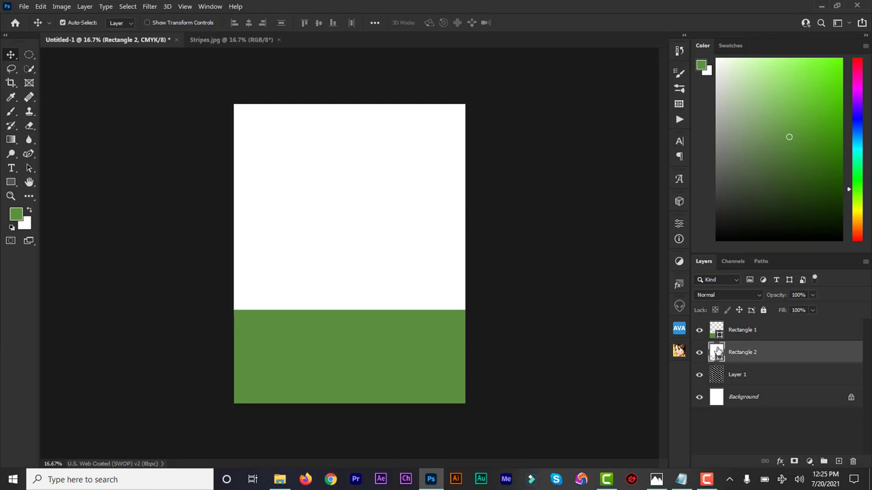
Move the green rectangle's layer below the stripes layer and reduce the stripes' opacity to 4%.
{"action": "left_click", "coordinate": [724, 382]}
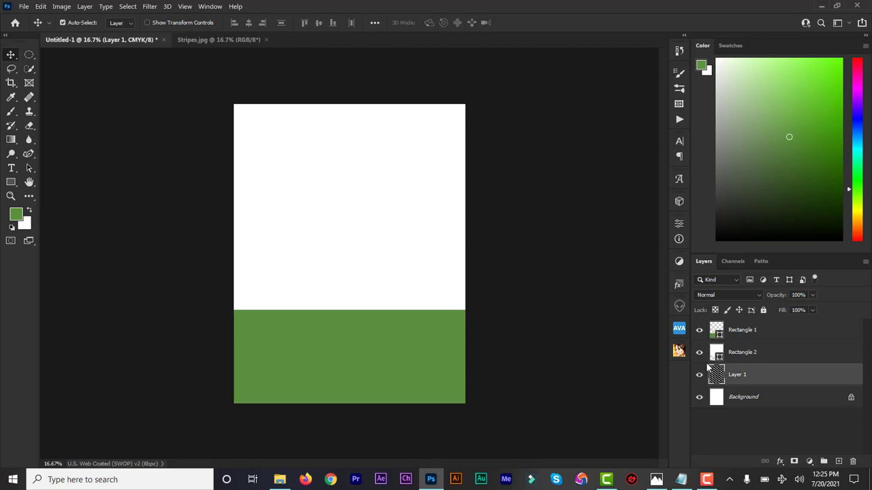
{"action": "left_click_drag", "start_coordinate": [736, 339], "coordinate": [741, 384]}
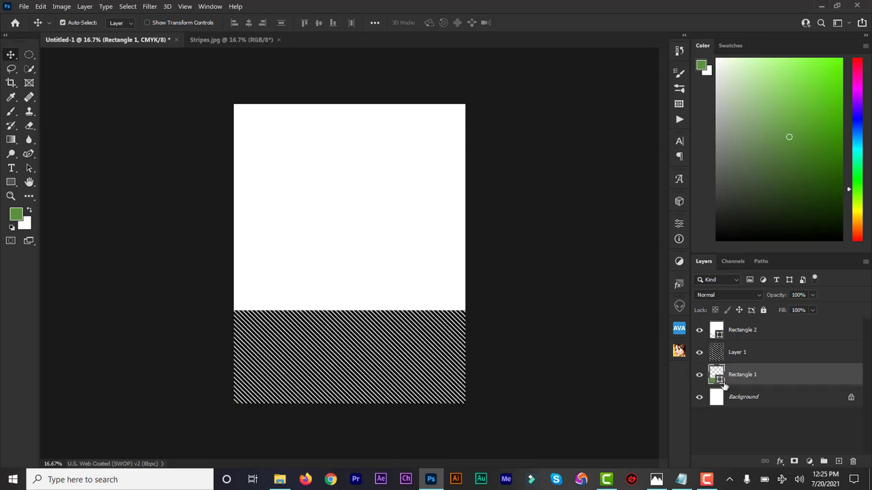
{"action": "left_click", "coordinate": [736, 355]}
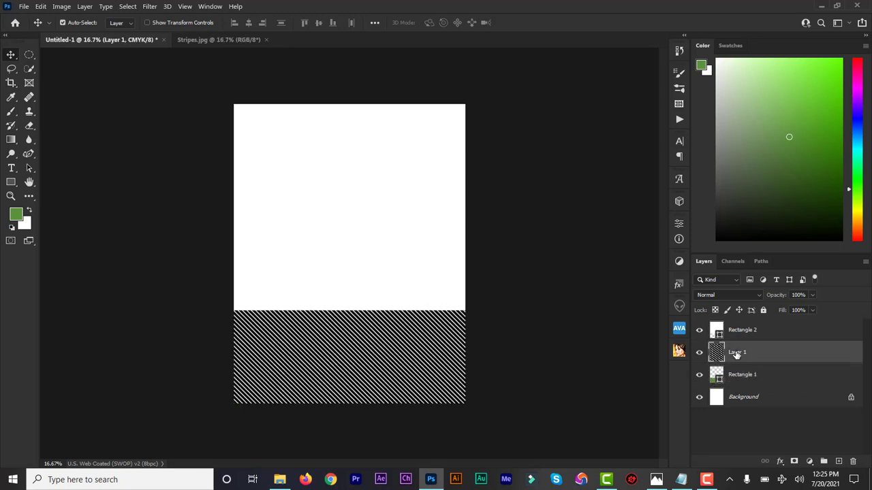
{"action": "left_click", "coordinate": [811, 297]}
{"action": "left_click_drag", "start_coordinate": [769, 309], "coordinate": [766, 310]}
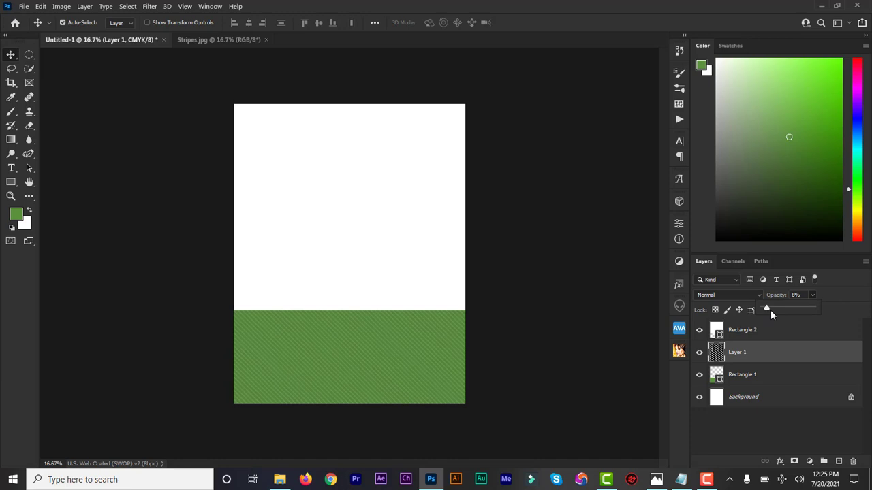
{"action": "left_click_drag", "start_coordinate": [768, 311], "coordinate": [765, 310]}
{"action": "key", "text": "ctrl+plus"}
{"action": "key", "text": "ctrl+plus"}
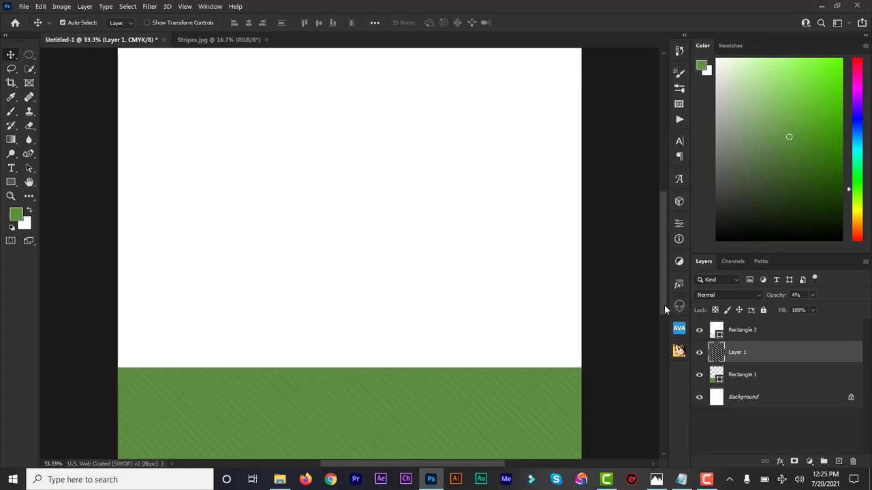
{"action": "scroll", "coordinate": [664, 305], "scroll_direction": "down", "scroll_amount": 3}
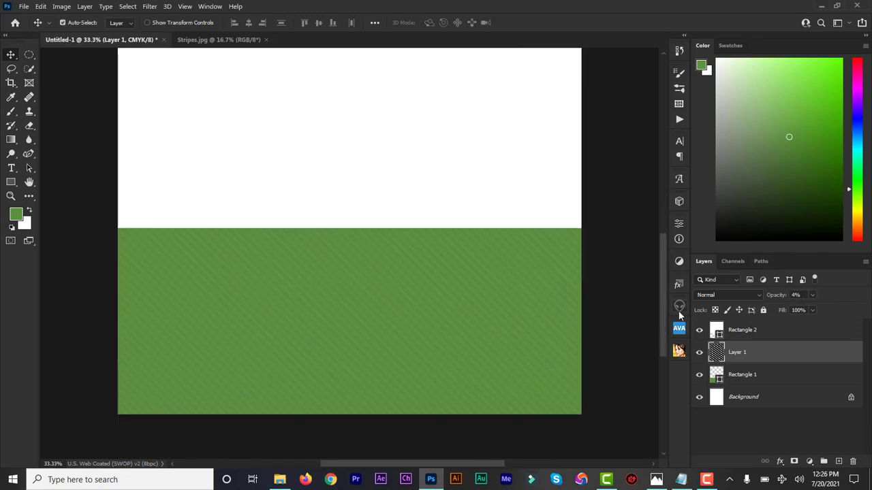
{"action": "key", "text": "ctrl+minus"}
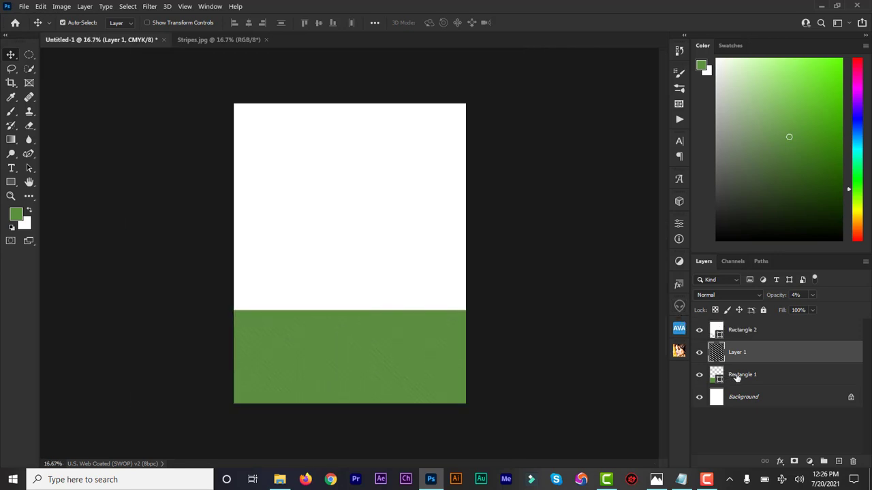
Convert the stripes layer into a smart object.
{"action": "left_click", "coordinate": [742, 380]}
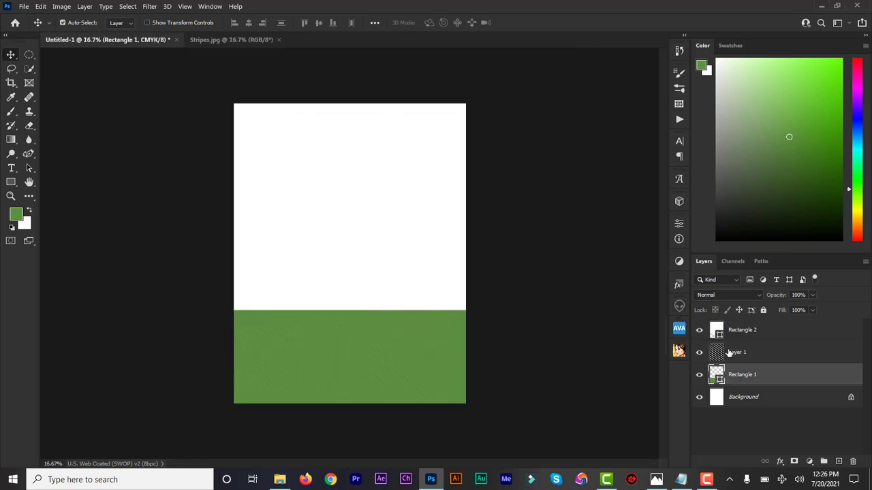
{"action": "left_click", "coordinate": [763, 357]}
{"action": "right_click", "coordinate": [764, 357]}
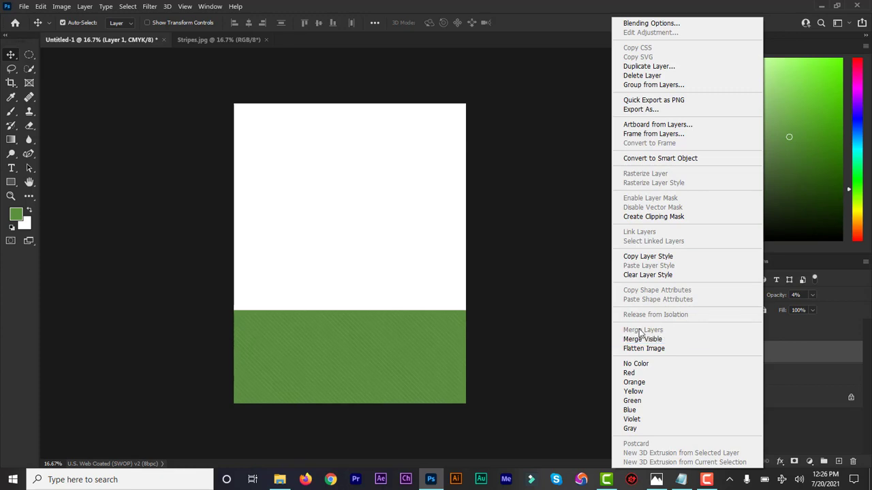
{"action": "left_click", "coordinate": [660, 158]}
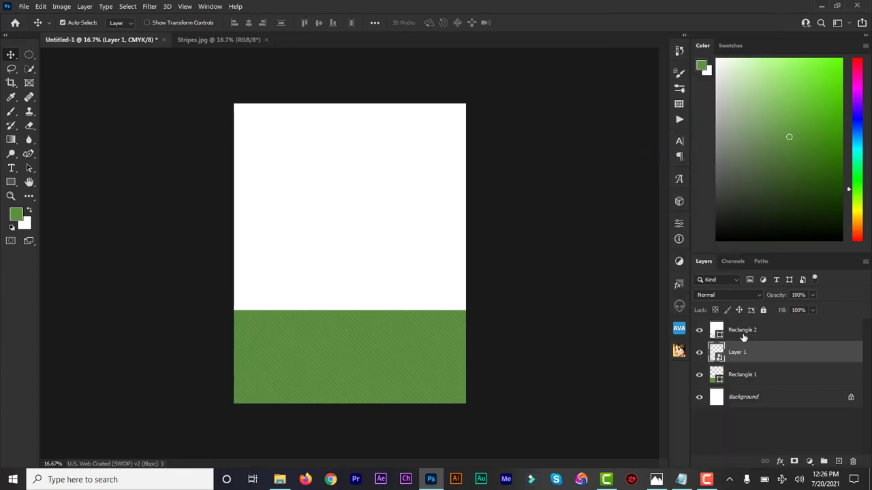
{"action": "double_click", "coordinate": [718, 355]}
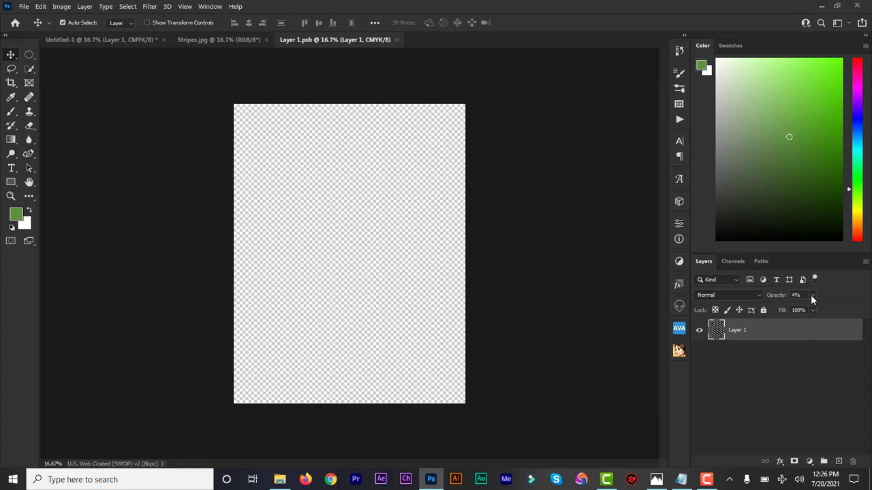
{"action": "left_click_drag", "start_coordinate": [813, 310], "coordinate": [479, 121]}
{"action": "left_click", "coordinate": [399, 41]}
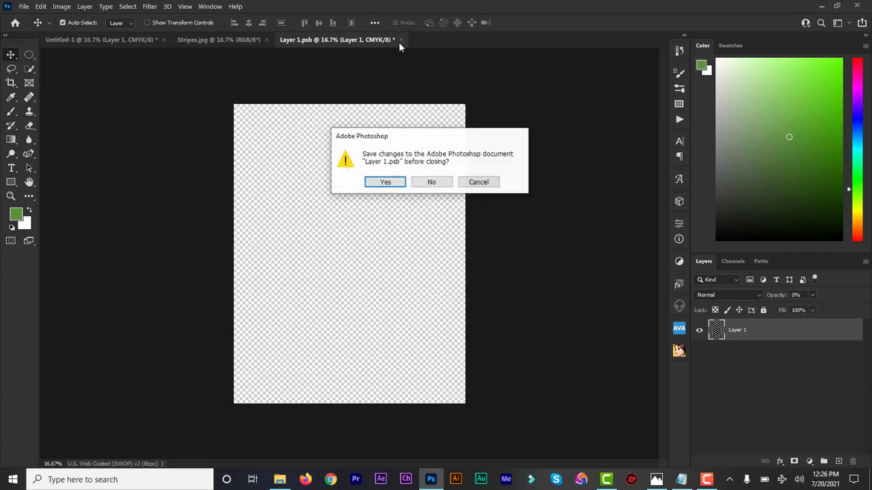
{"action": "left_click", "coordinate": [440, 184]}
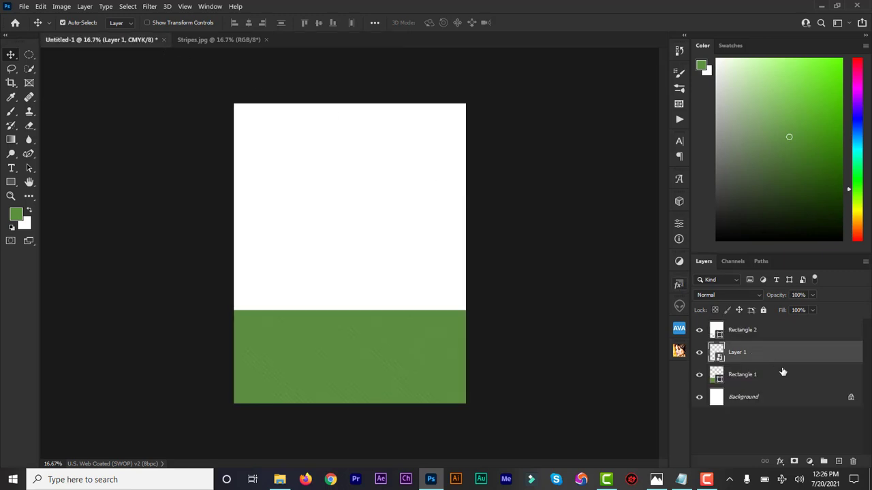
Show the rulers and place two vertical margin guides, each about 0.75 in inside the page's left and right edges.
{"action": "left_click", "coordinate": [752, 332]}
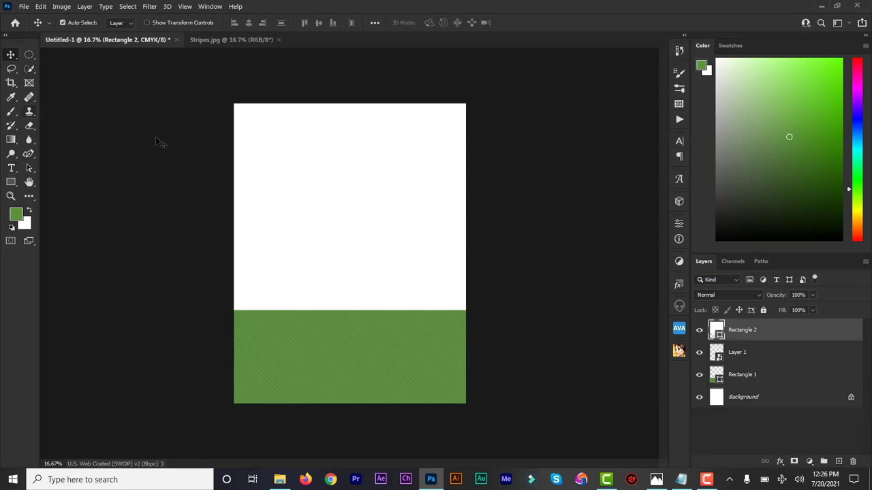
{"action": "key", "text": "ctrl+r"}
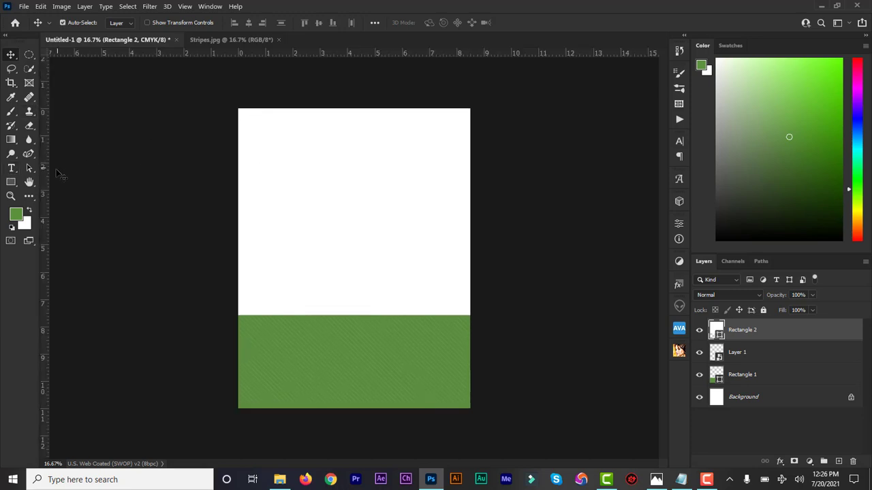
{"action": "left_click_drag", "start_coordinate": [48, 171], "coordinate": [260, 184]}
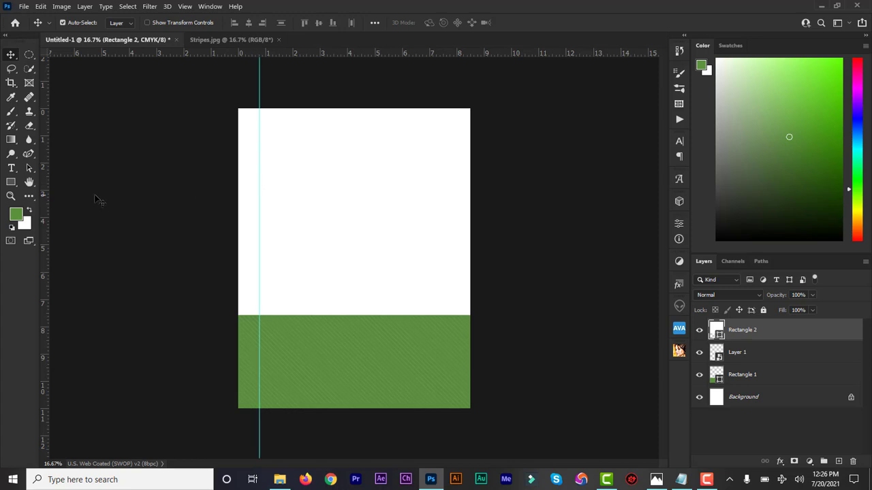
{"action": "left_click_drag", "start_coordinate": [48, 201], "coordinate": [447, 207]}
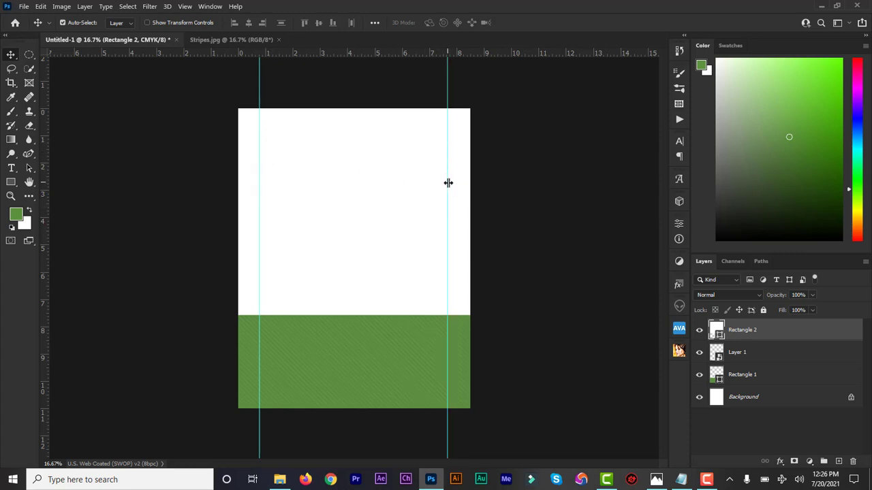
{"action": "left_click_drag", "start_coordinate": [447, 182], "coordinate": [449, 182]}
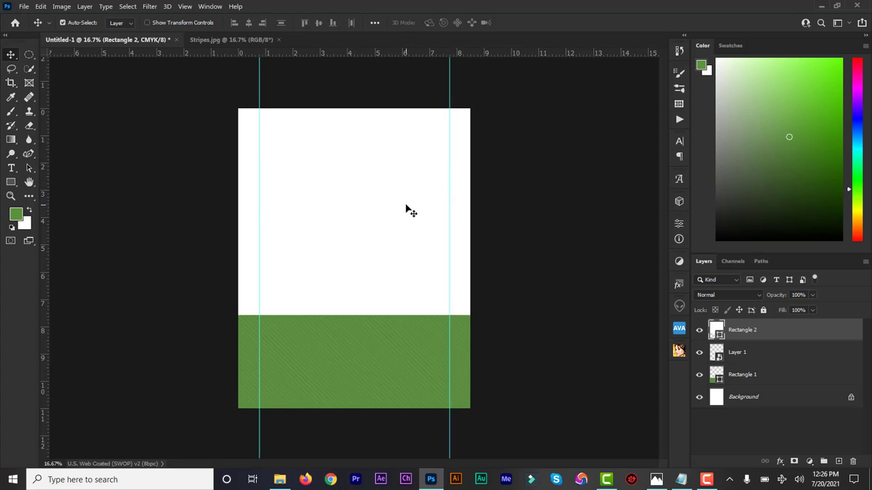
Switch to the design information notes in Notepad, split the title's "Handbook" into "Hand Book" and copy "The Ultimate".
{"action": "left_click", "coordinate": [11, 168]}
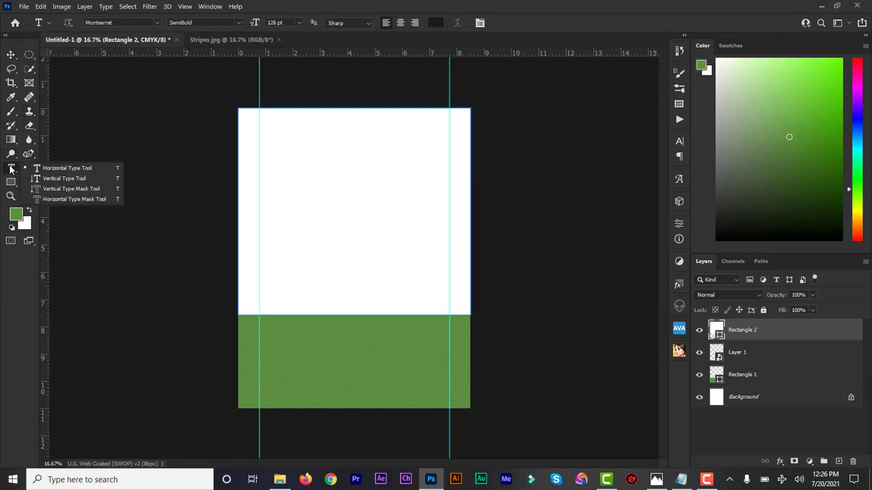
{"action": "left_click", "coordinate": [681, 479]}
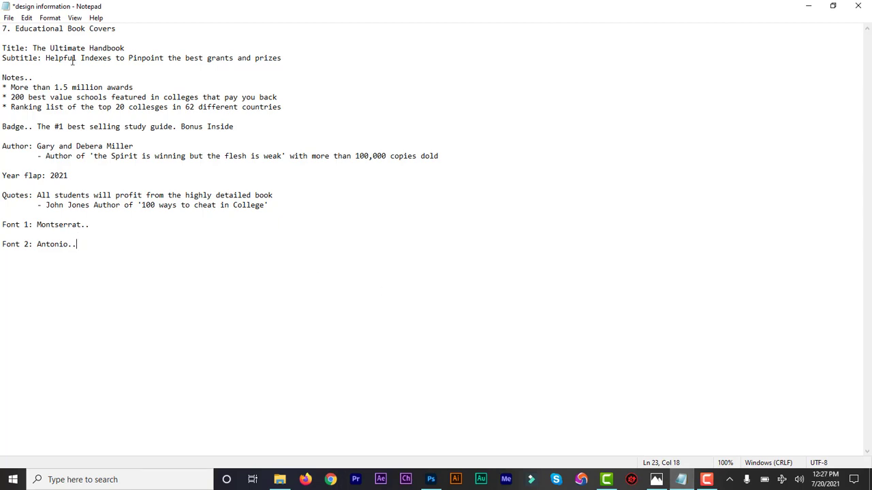
{"action": "left_click", "coordinate": [106, 48]}
{"action": "left_click_drag", "start_coordinate": [88, 48], "coordinate": [34, 53]}
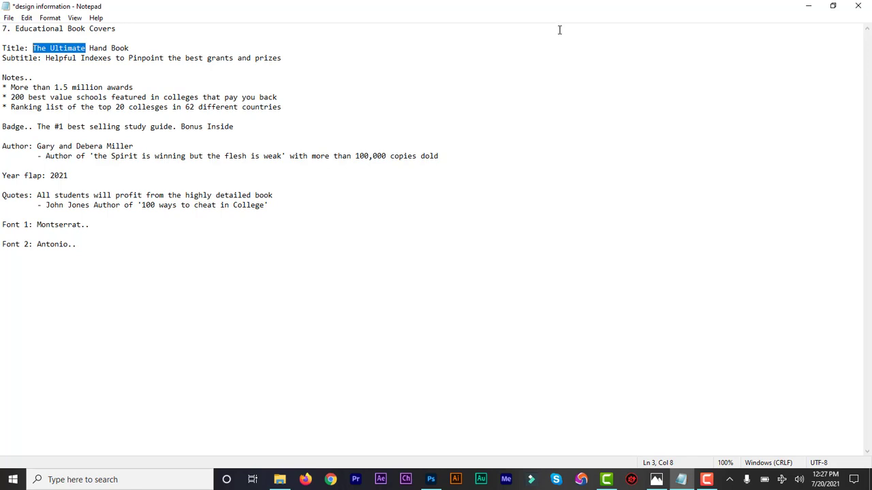
Return to Adobe Photoshop 2021 and paste "The Ultimate" as a new horizontal text line in the upper white area.
{"action": "left_click", "coordinate": [810, 7]}
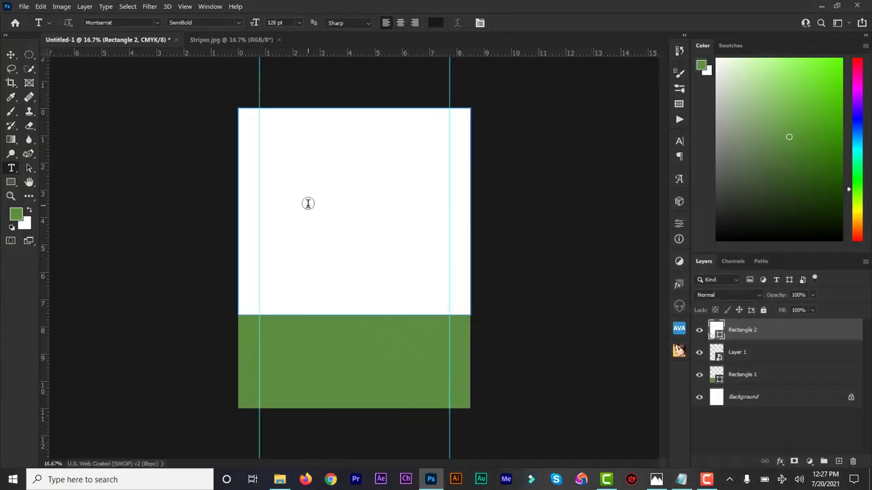
{"action": "left_click", "coordinate": [267, 173]}
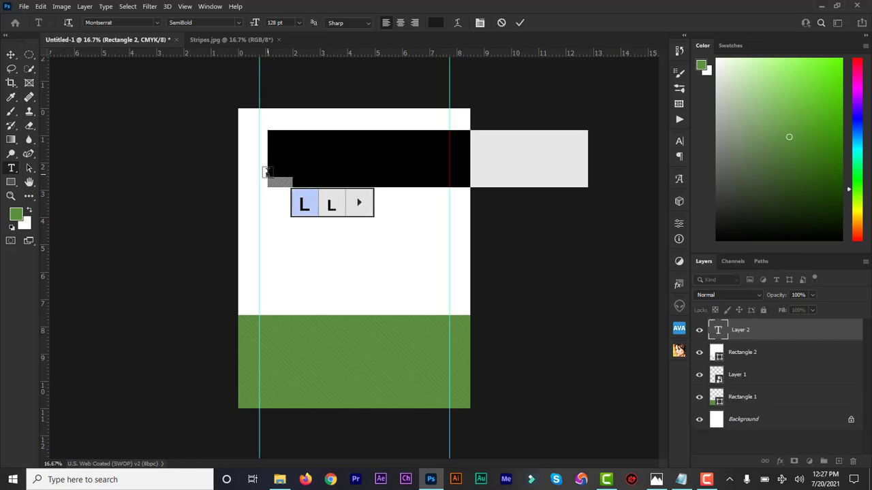
{"action": "key", "text": "ctrl+v"}
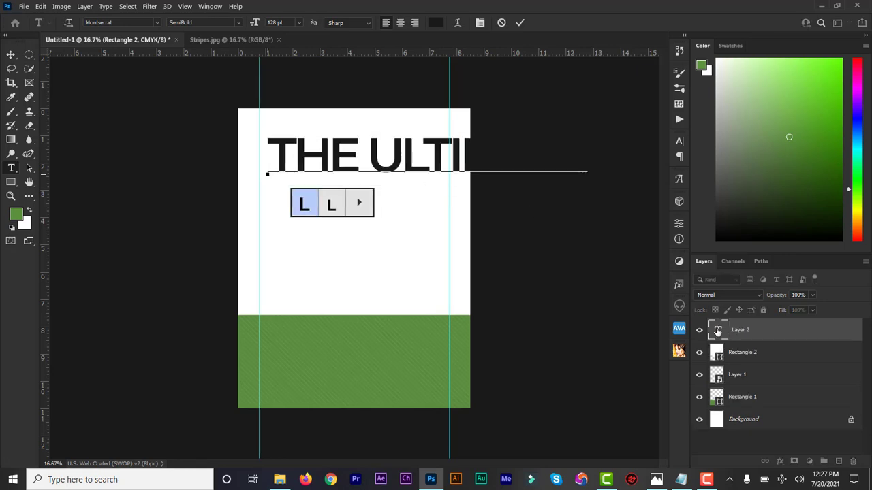
Set the "The Ultimate" text size to 68 pt and align its start with the left guide.
{"action": "left_click", "coordinate": [103, 23]}
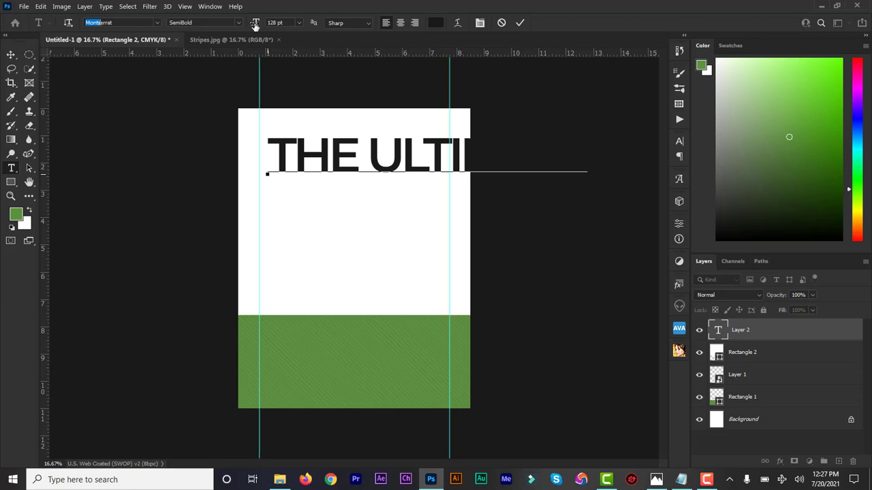
{"action": "left_click_drag", "start_coordinate": [254, 25], "coordinate": [239, 25]}
{"action": "double_click", "coordinate": [718, 331]}
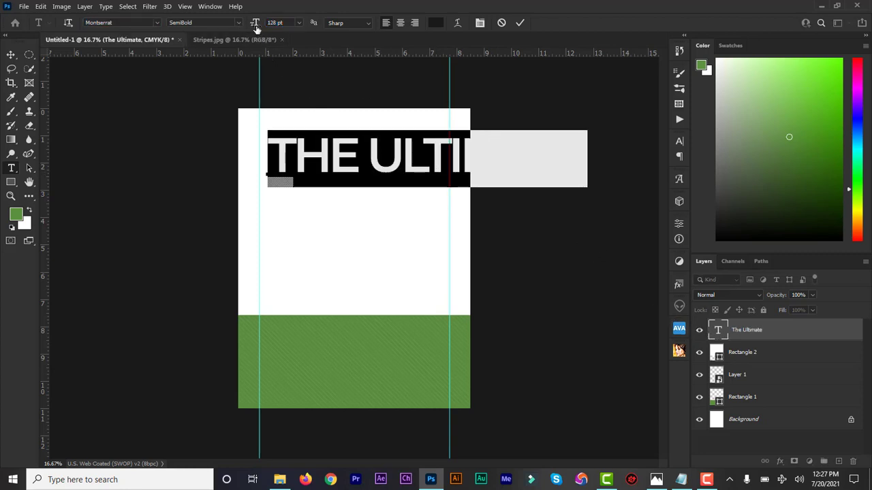
{"action": "left_click_drag", "start_coordinate": [254, 25], "coordinate": [222, 30]}
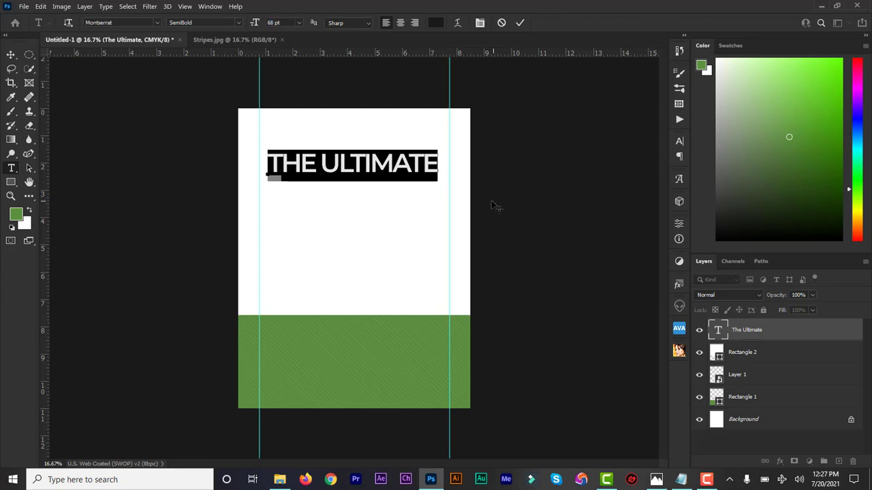
{"action": "left_click_drag", "start_coordinate": [492, 204], "coordinate": [487, 208]}
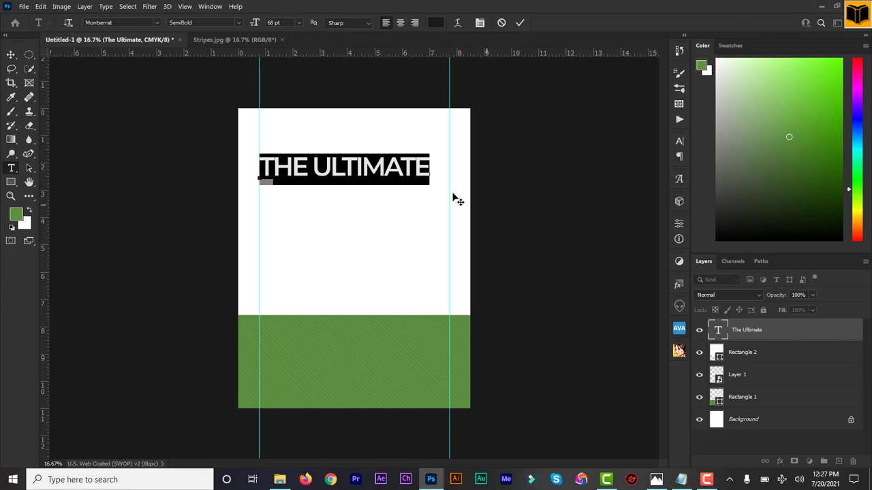
{"action": "left_click", "coordinate": [519, 24]}
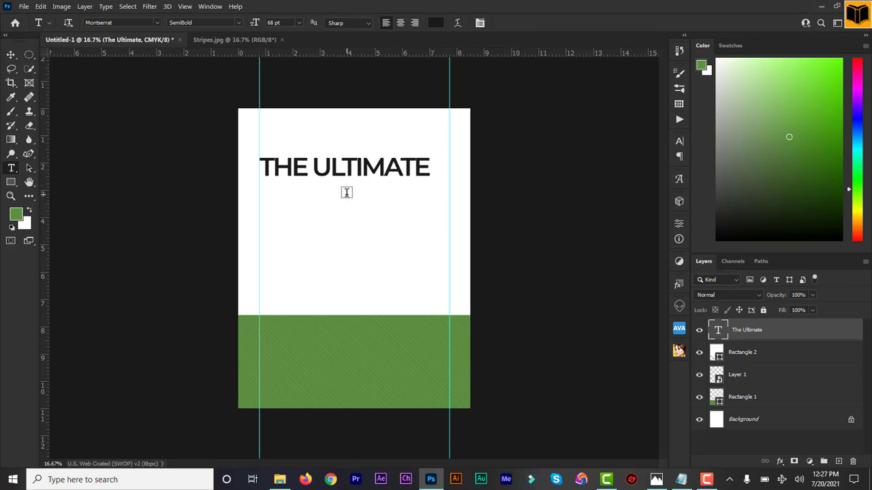
Add a separate text layer reading "HAND" directly below "The Ultimate".
{"action": "left_click", "coordinate": [261, 198]}
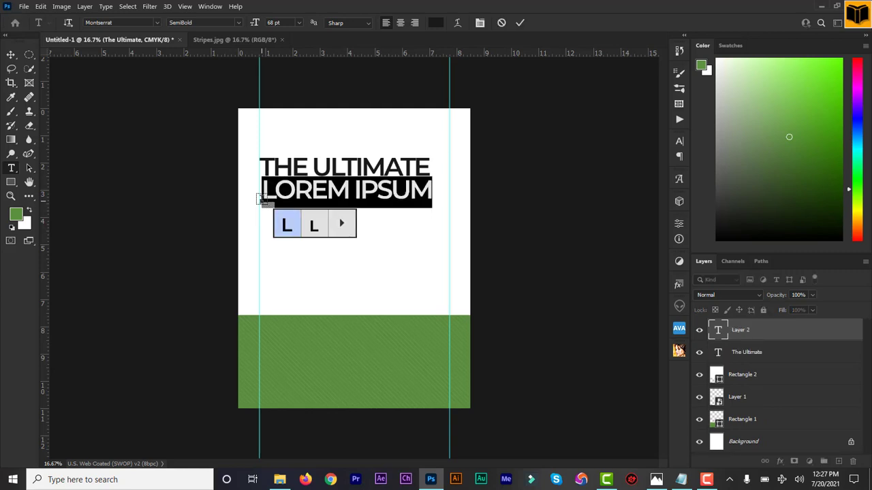
{"action": "left_click", "coordinate": [717, 329]}
{"action": "double_click", "coordinate": [717, 330]}
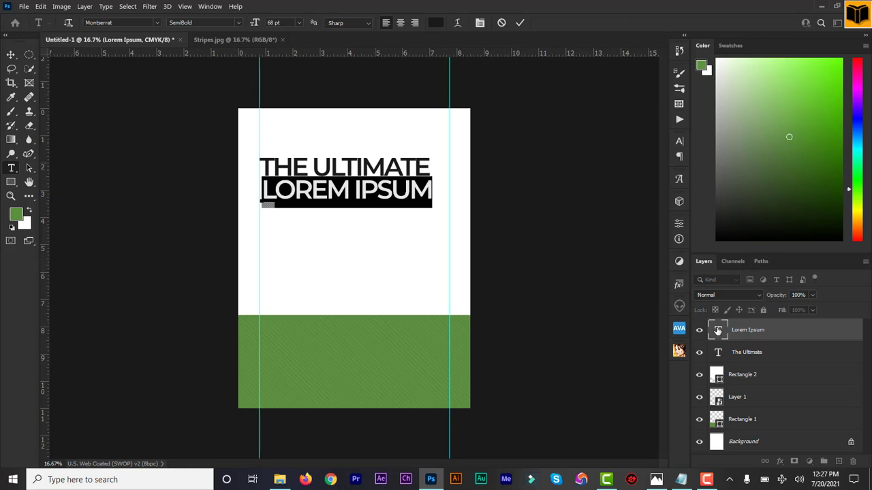
{"action": "type", "text": "HAND"}
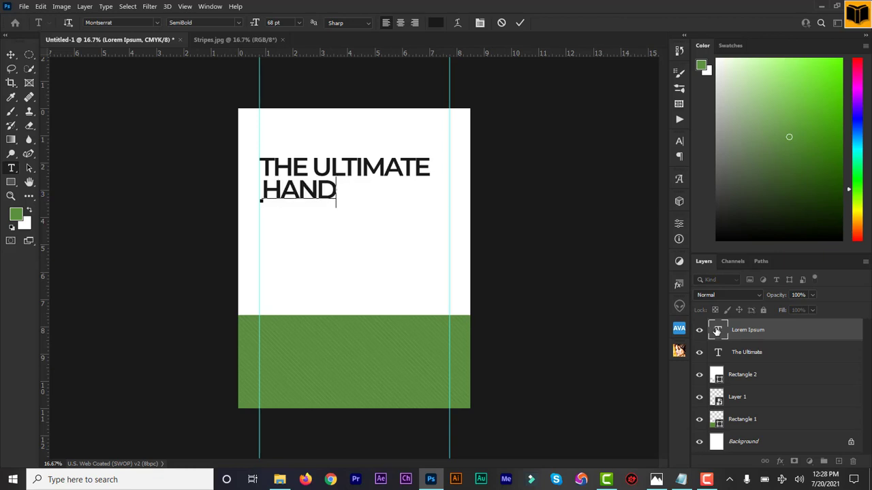
Enlarge the "HAND" text to 127 pt and position it against the left guide, just below "The Ultimate".
{"action": "left_click", "coordinate": [717, 330]}
{"action": "double_click", "coordinate": [717, 330]}
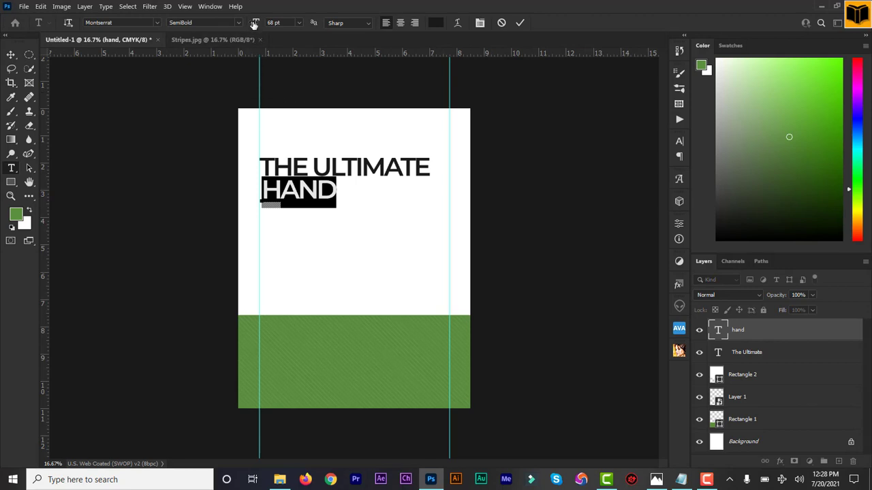
{"action": "left_click_drag", "start_coordinate": [256, 24], "coordinate": [285, 27]}
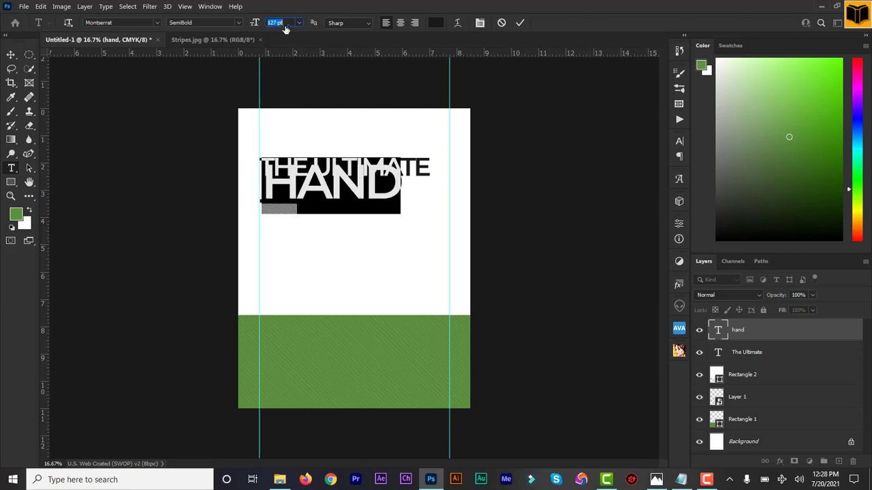
{"action": "left_click_drag", "start_coordinate": [422, 197], "coordinate": [418, 224]}
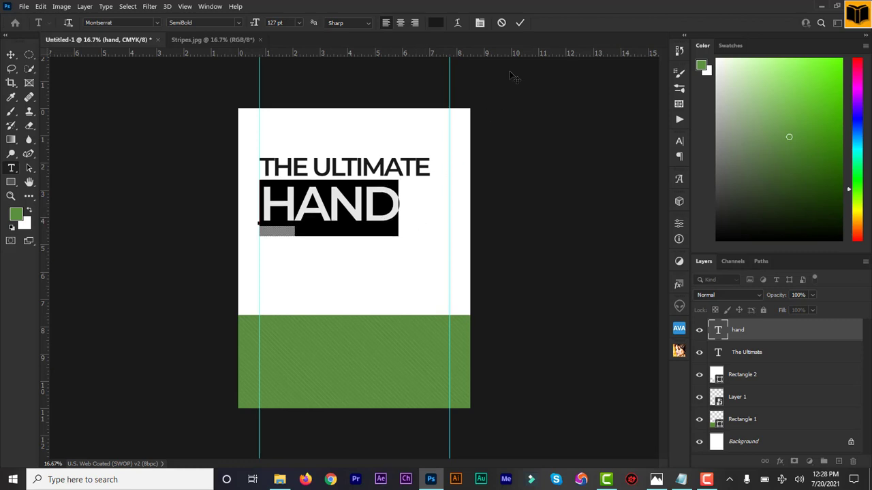
Finish editing the "HAND" text and move it flush with the left guide, closer beneath "The Ultimate".
{"action": "left_click", "coordinate": [520, 23]}
{"action": "left_click", "coordinate": [481, 251]}
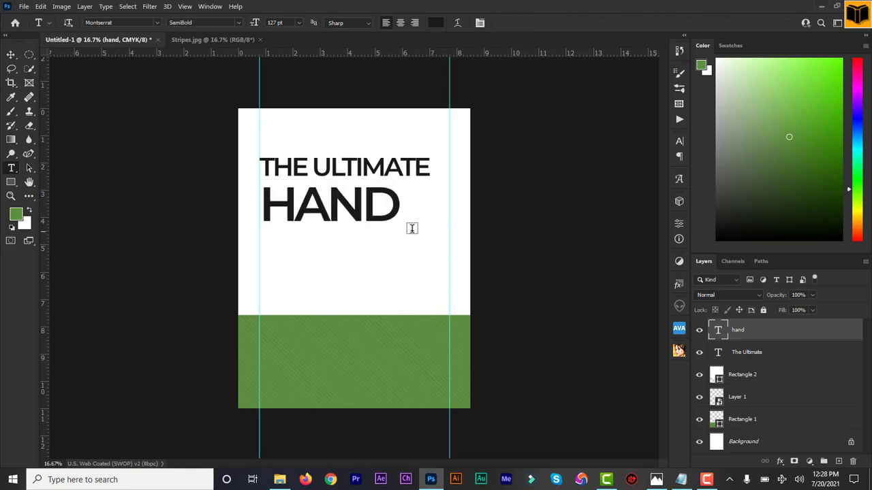
{"action": "left_click", "coordinate": [11, 55]}
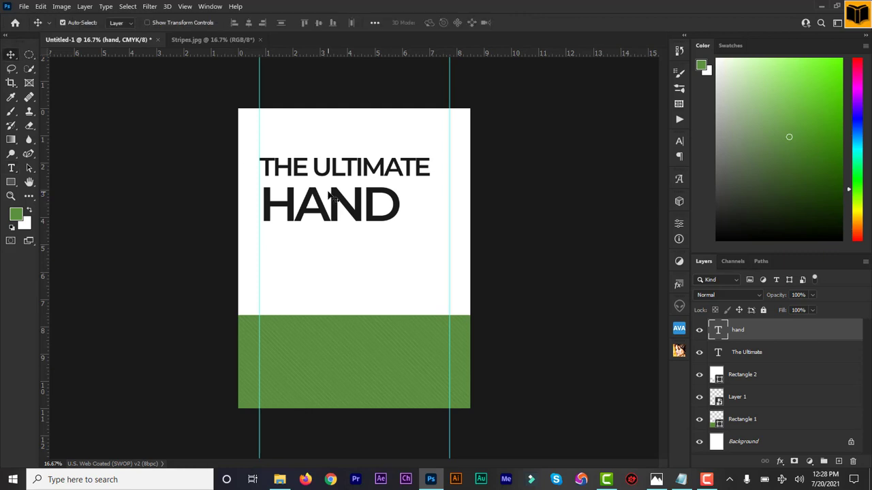
{"action": "left_click_drag", "start_coordinate": [351, 215], "coordinate": [348, 209]}
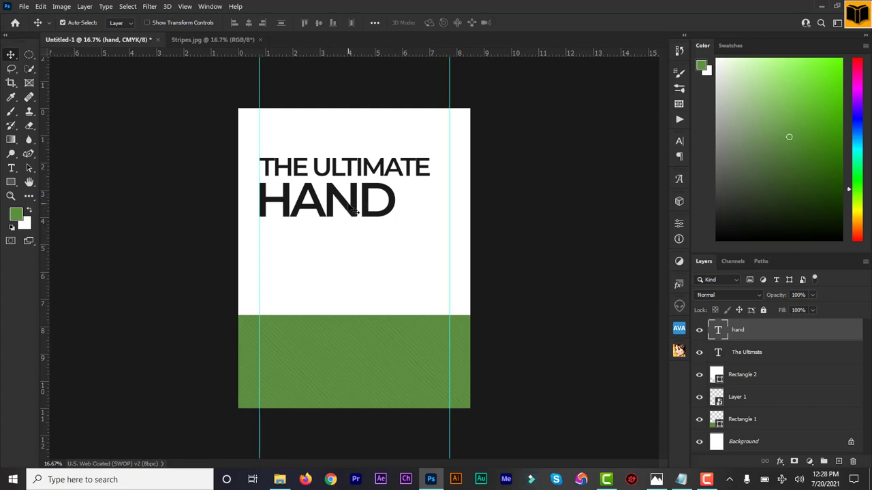
Duplicate the "HAND" text directly below itself and change the copy to read "BOOK".
{"action": "left_click_drag", "start_coordinate": [353, 210], "coordinate": [351, 249], "text": "alt"}
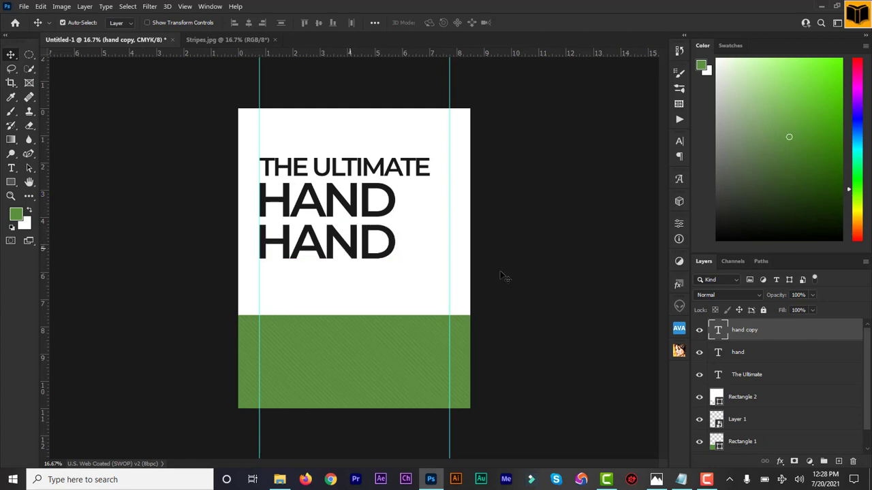
{"action": "double_click", "coordinate": [716, 331]}
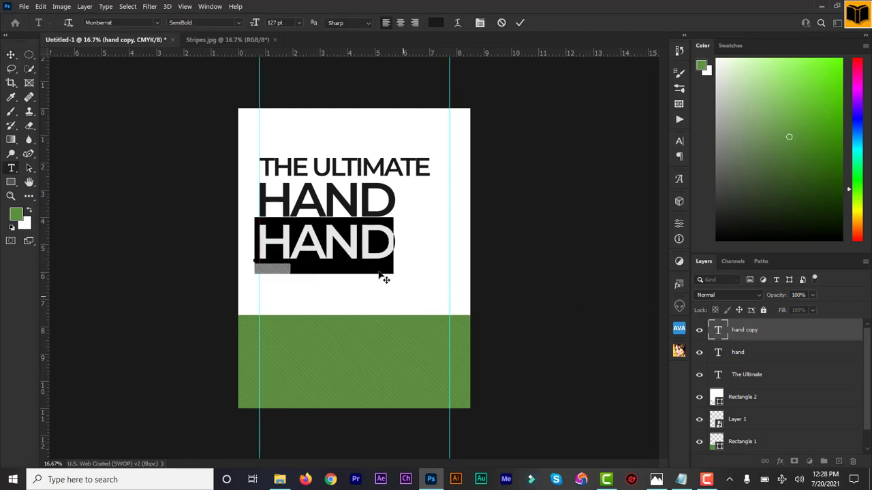
{"action": "type", "text": "BOOK"}
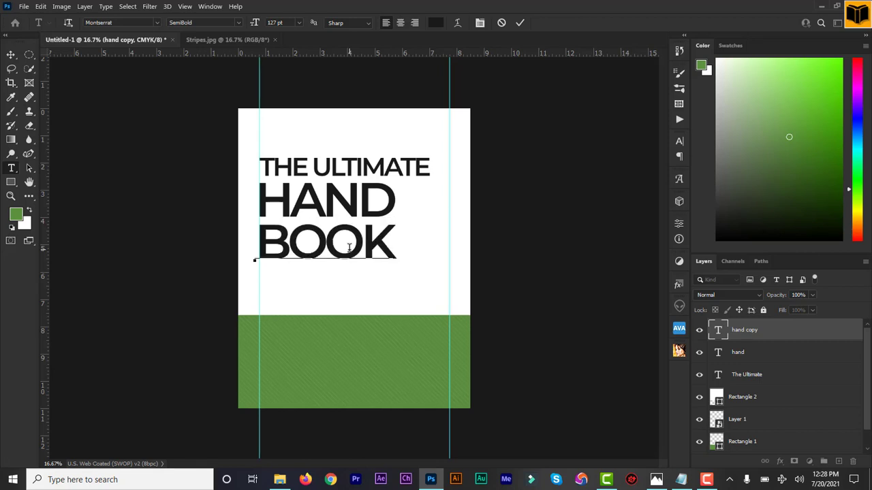
{"action": "left_click", "coordinate": [522, 22]}
{"action": "key", "text": "v"}
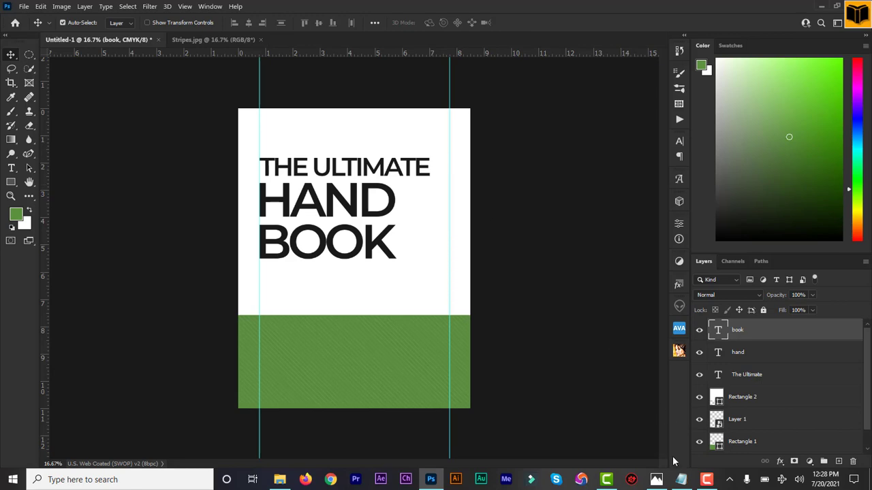
{"action": "left_click", "coordinate": [681, 480]}
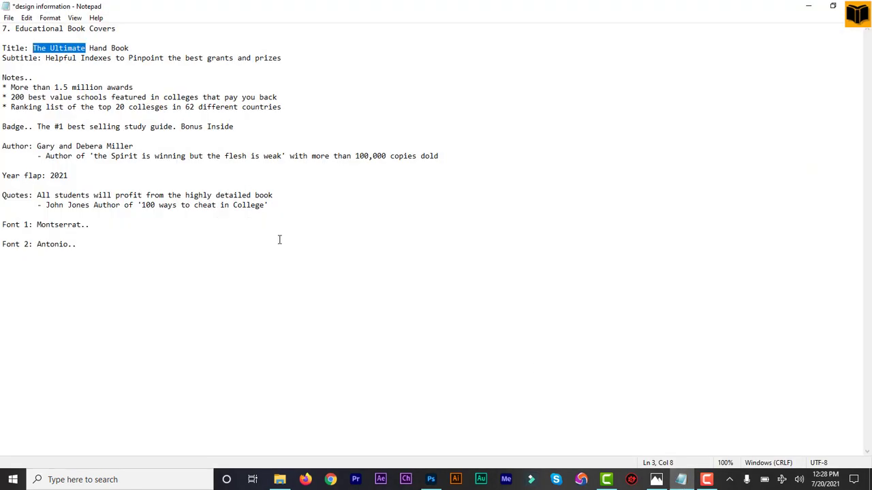
{"action": "left_click", "coordinate": [65, 80]}
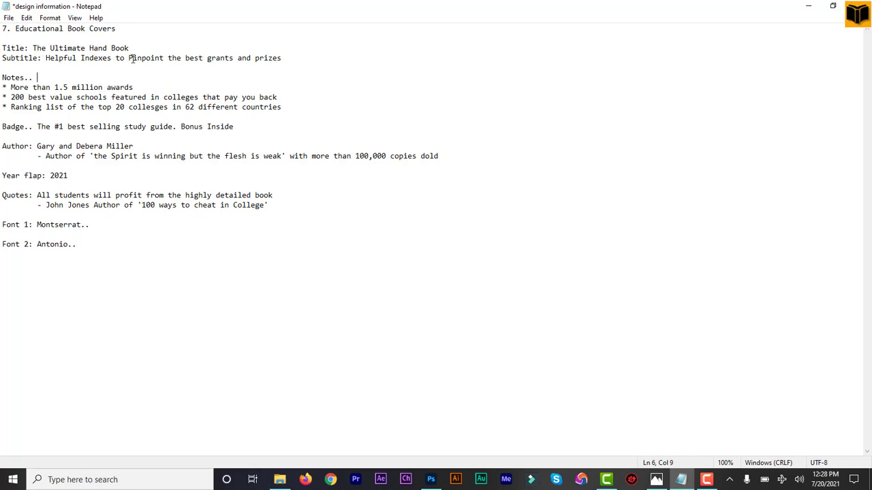
{"action": "left_click", "coordinate": [431, 480]}
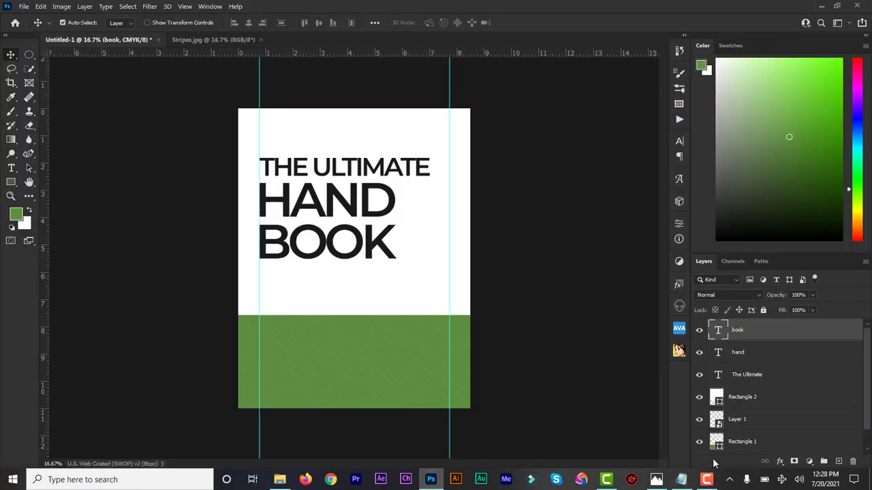
{"action": "left_click", "coordinate": [681, 480]}
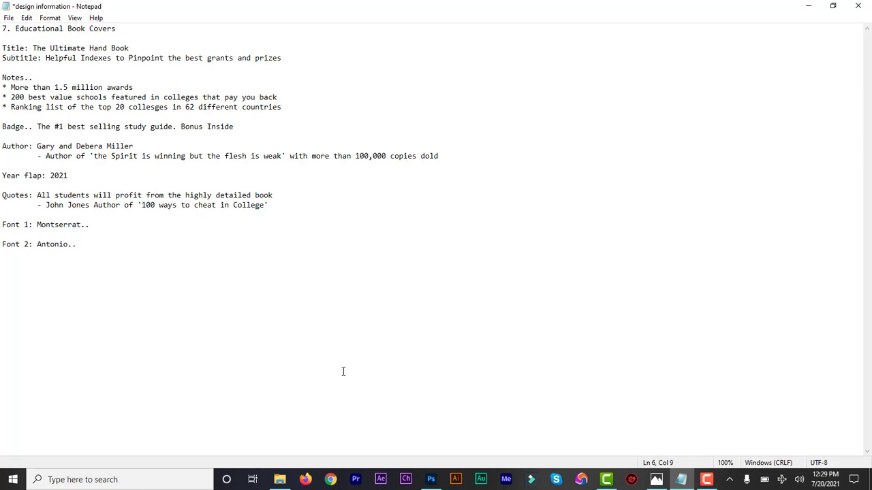
{"action": "left_click", "coordinate": [430, 480]}
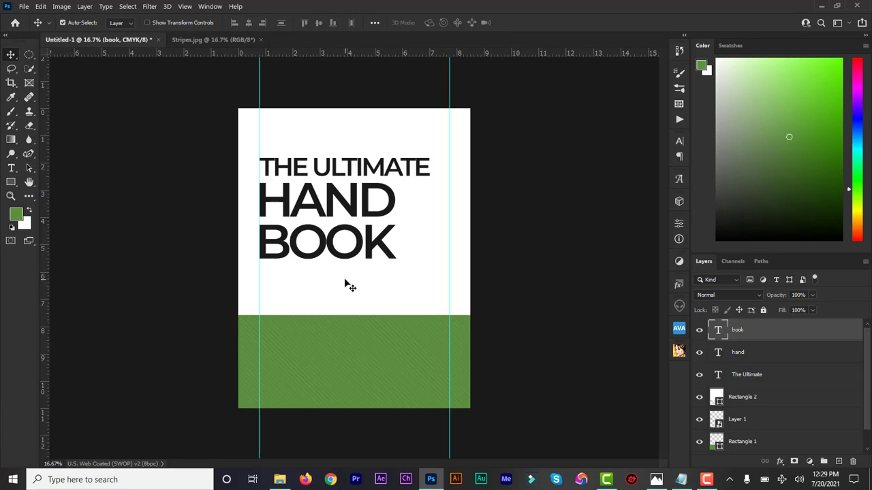
Switch to Notepad and copy the author names from the design information.
{"action": "left_click", "coordinate": [681, 480]}
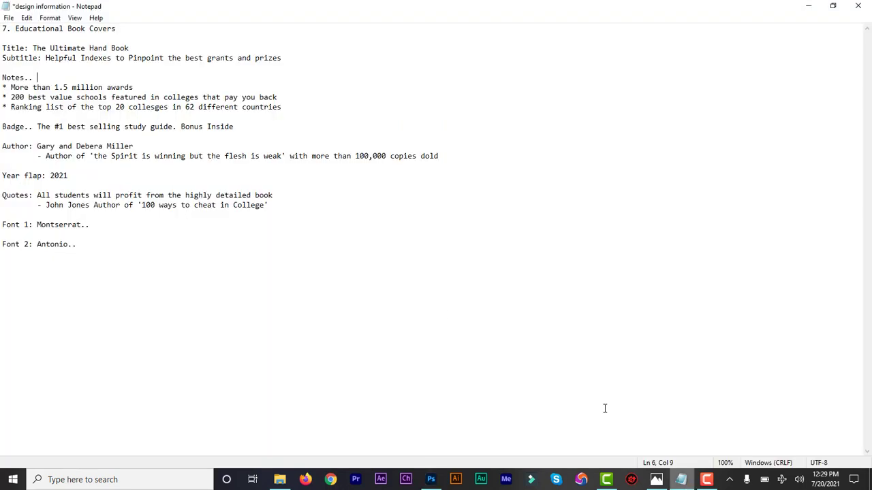
{"action": "left_click", "coordinate": [177, 217]}
{"action": "left_click_drag", "start_coordinate": [136, 145], "coordinate": [41, 146]}
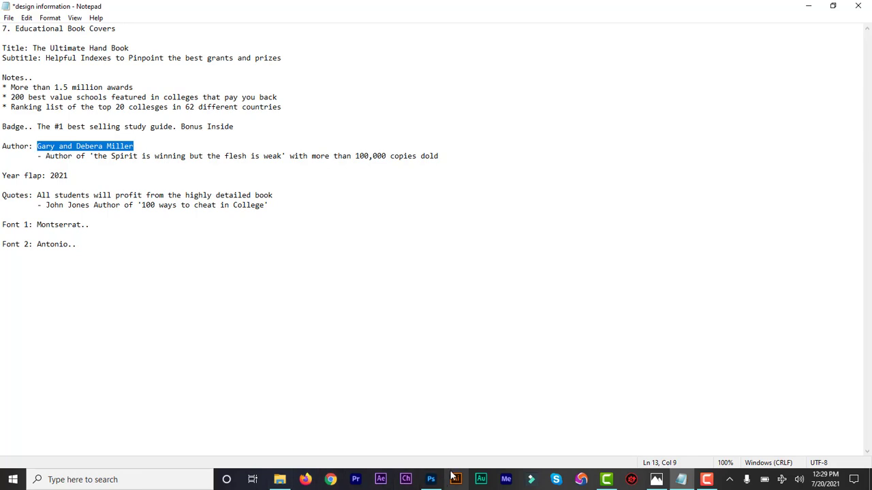
Return to Adobe Photoshop 2021 and paste the author names as a new text line below "BOOK".
{"action": "left_click", "coordinate": [431, 479]}
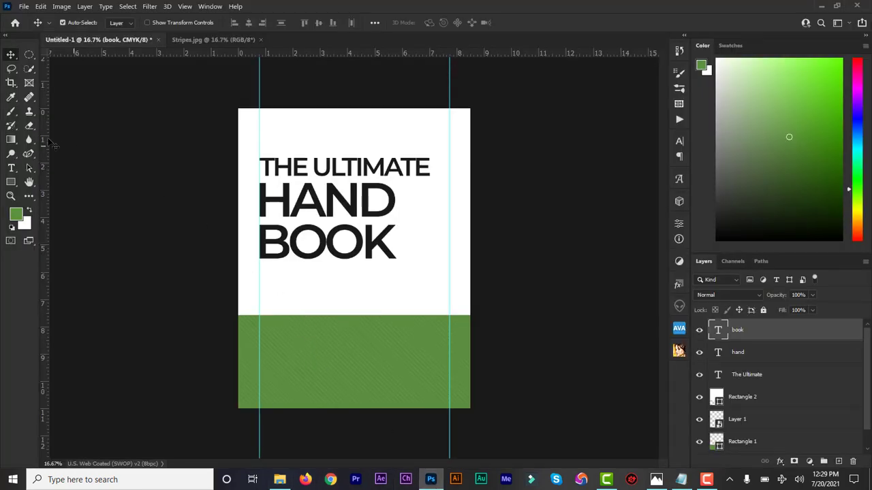
{"action": "left_click", "coordinate": [11, 168]}
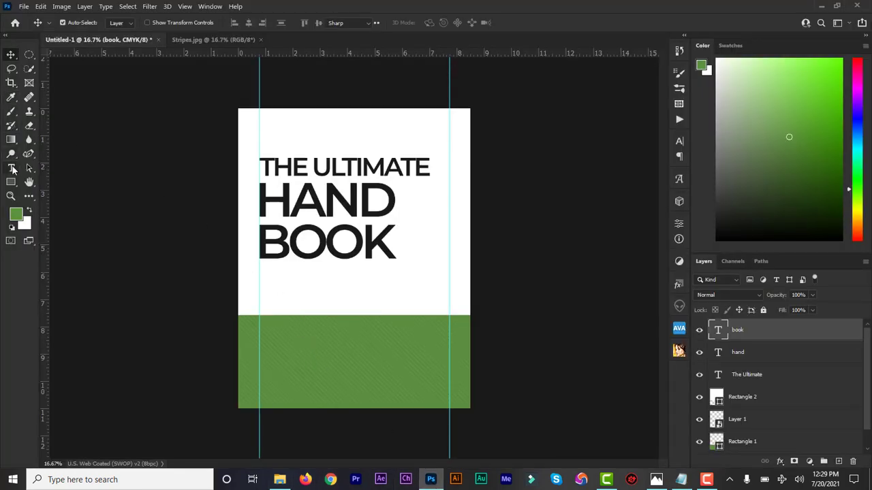
{"action": "left_click", "coordinate": [273, 282]}
{"action": "key", "text": "ctrl+v"}
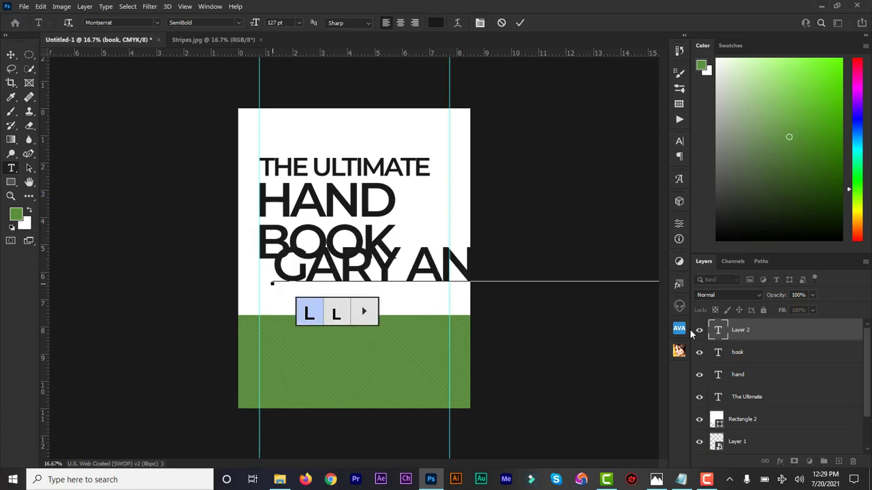
Set the author names to 24 pt and align their start with the left guide, between "BOOK" and the green block.
{"action": "left_click", "coordinate": [719, 334]}
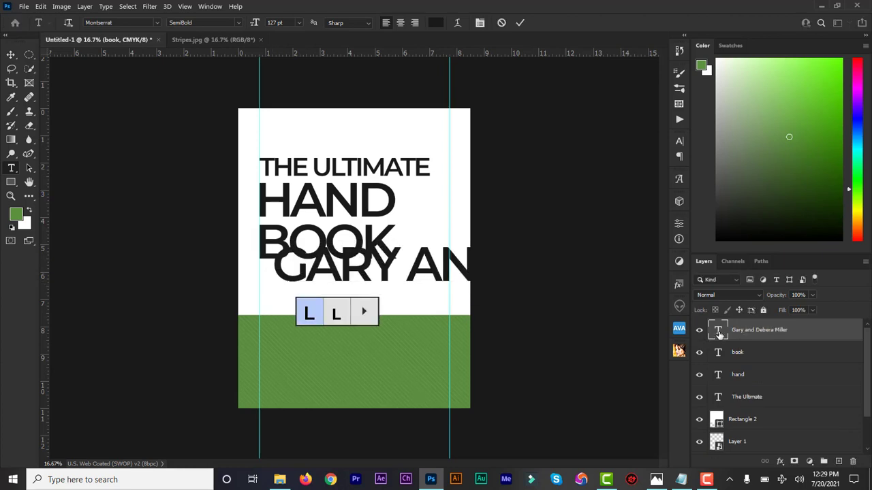
{"action": "double_click", "coordinate": [718, 333]}
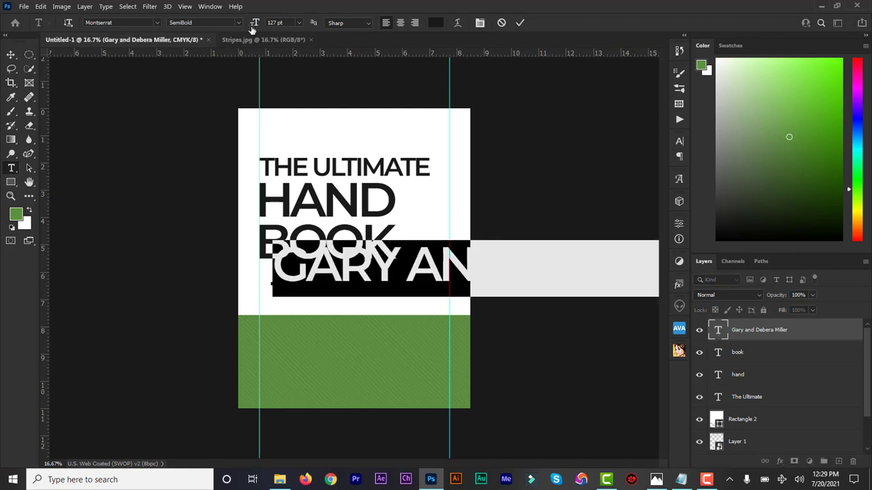
{"action": "left_click_drag", "start_coordinate": [254, 26], "coordinate": [184, 30]}
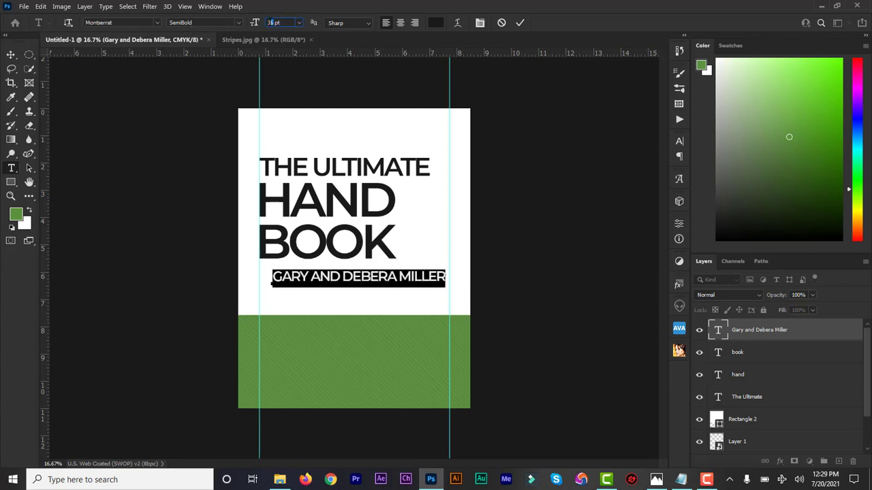
{"action": "left_click_drag", "start_coordinate": [271, 22], "coordinate": [265, 25]}
{"action": "key", "text": "Return"}
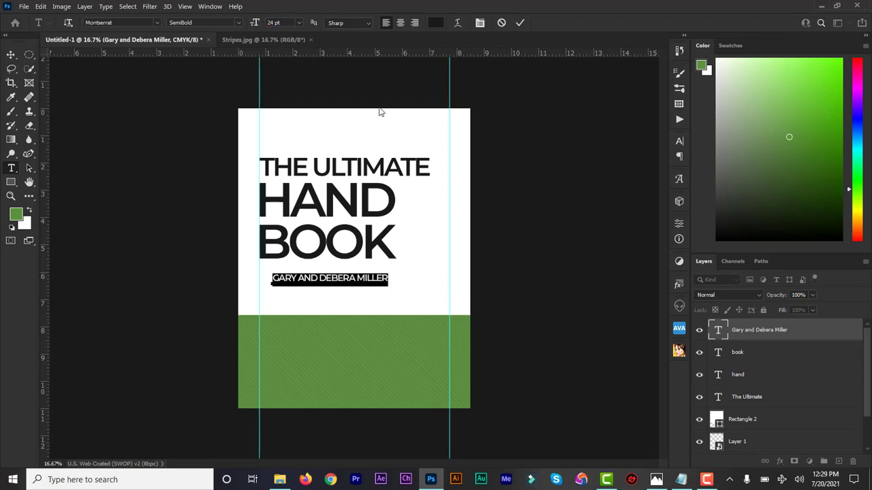
{"action": "left_click_drag", "start_coordinate": [409, 282], "coordinate": [399, 290]}
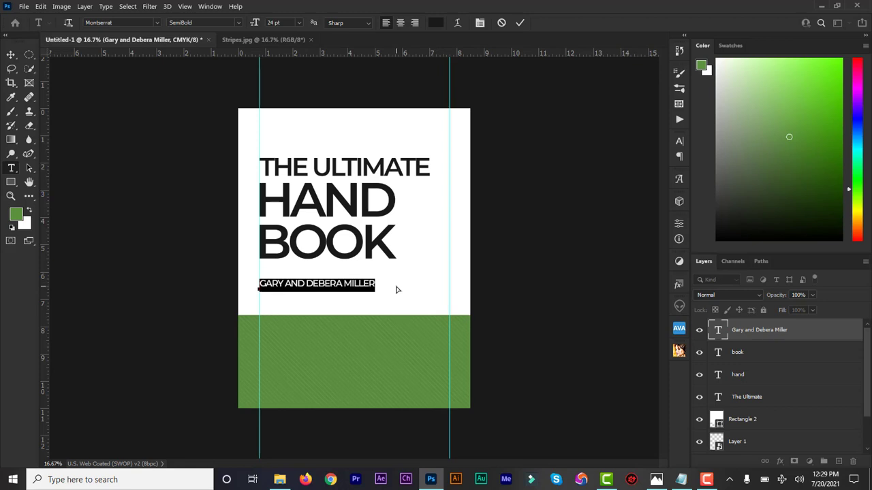
{"action": "left_click", "coordinate": [519, 22]}
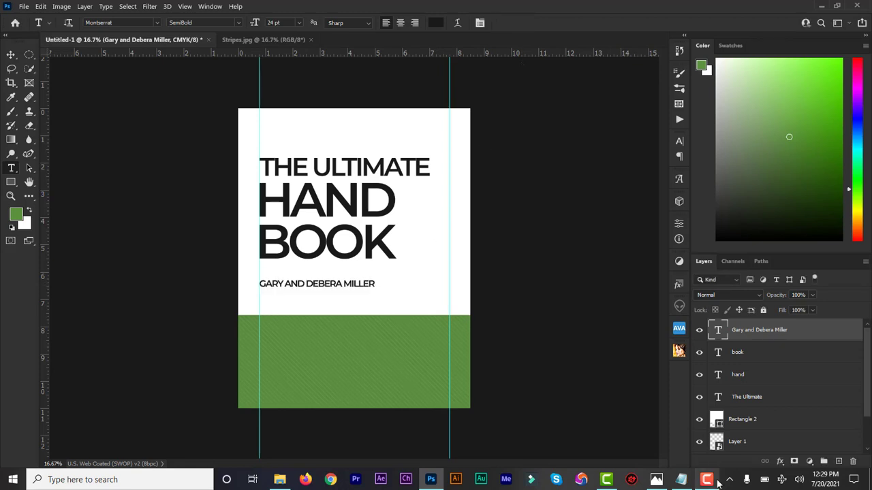
Switch to Notepad, correct "dold" to "sold" in the author credit line, and copy that line without its dash.
{"action": "left_click", "coordinate": [681, 479]}
{"action": "left_click", "coordinate": [442, 156]}
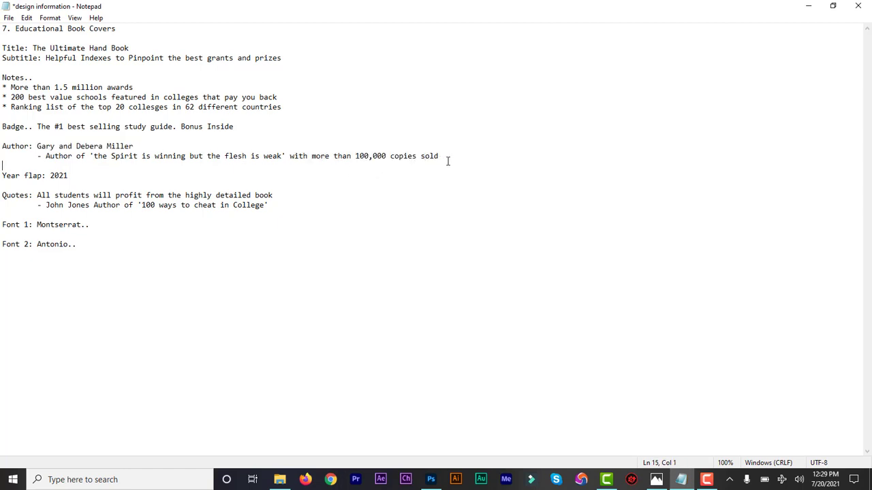
{"action": "left_click_drag", "start_coordinate": [444, 157], "coordinate": [47, 158]}
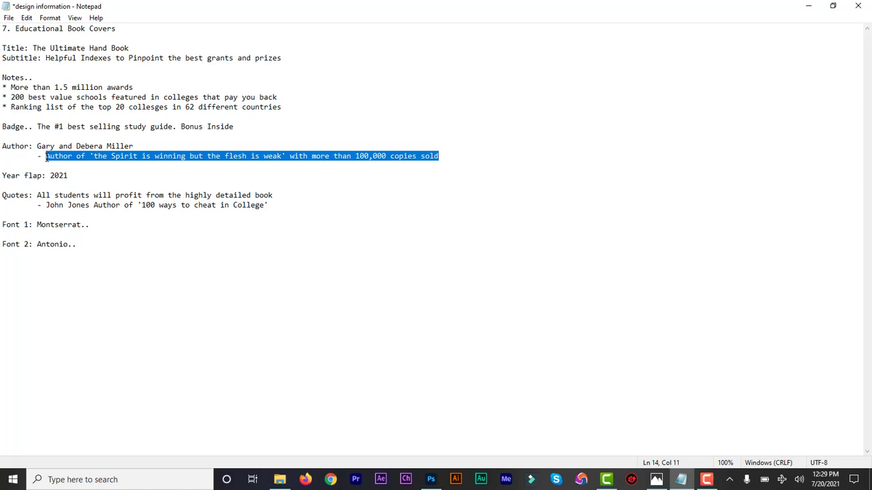
Return to Adobe Photoshop 2021 and paste the "Author of 'the Spirit is winning but the flesh is weak'" credit as a new text line below the author names.
{"action": "left_click", "coordinate": [810, 5]}
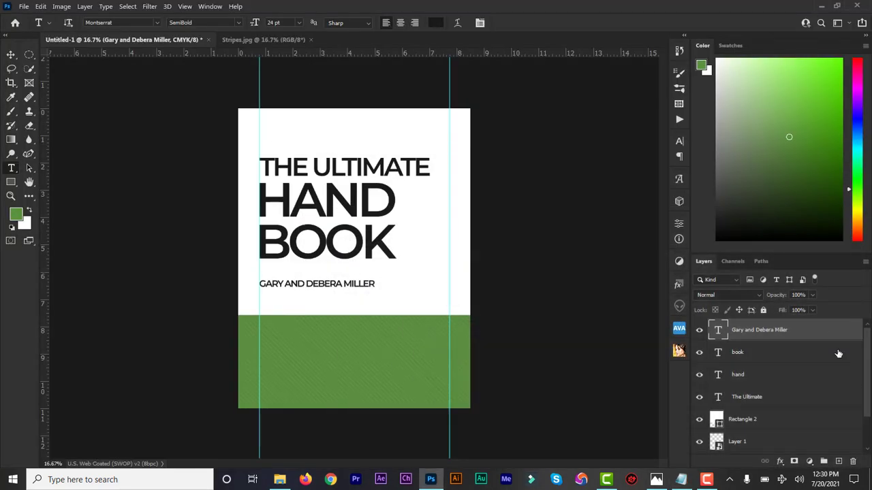
{"action": "left_click", "coordinate": [271, 303]}
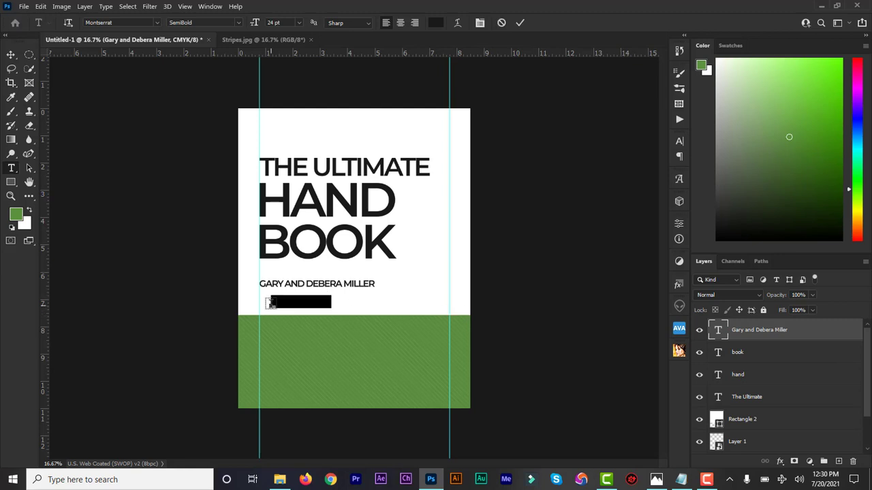
{"action": "key", "text": "ctrl+v"}
{"action": "key", "text": "ctrl+Return"}
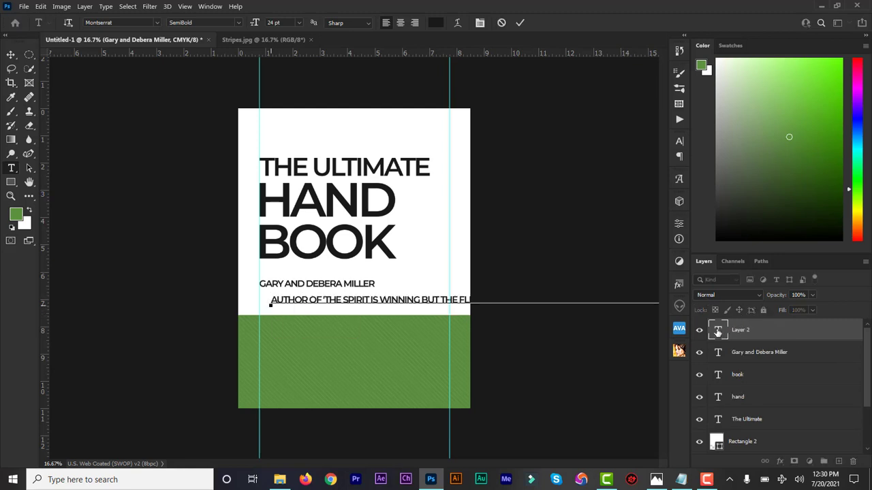
Reduce the author credit line to 11 pt and move it against the left guide, just below the author names.
{"action": "key", "text": "Return"}
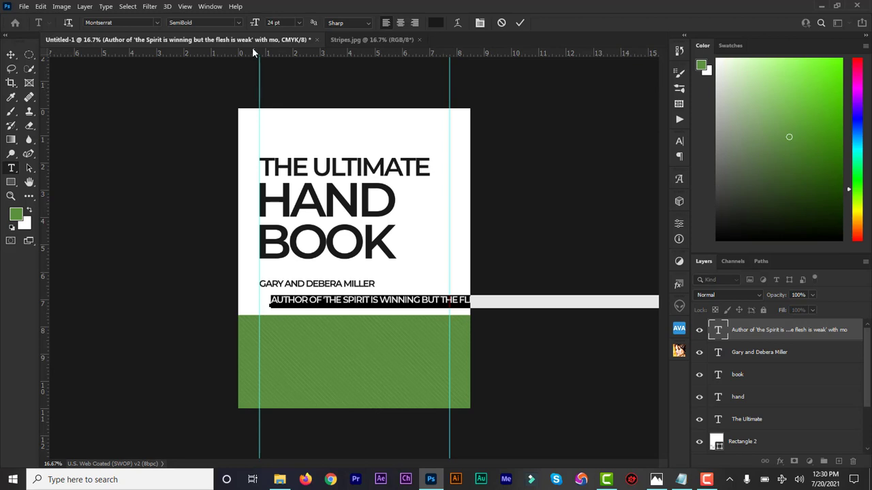
{"action": "left_click_drag", "start_coordinate": [257, 22], "coordinate": [254, 25]}
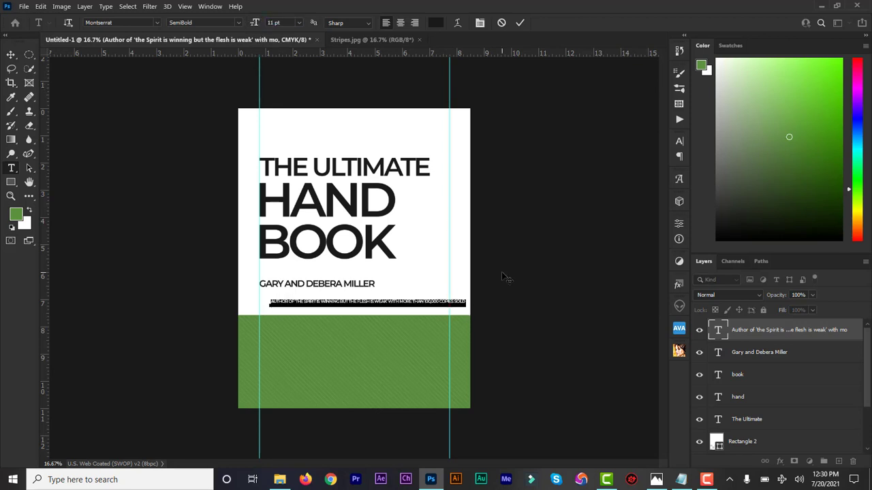
{"action": "left_click_drag", "start_coordinate": [503, 306], "coordinate": [493, 301]}
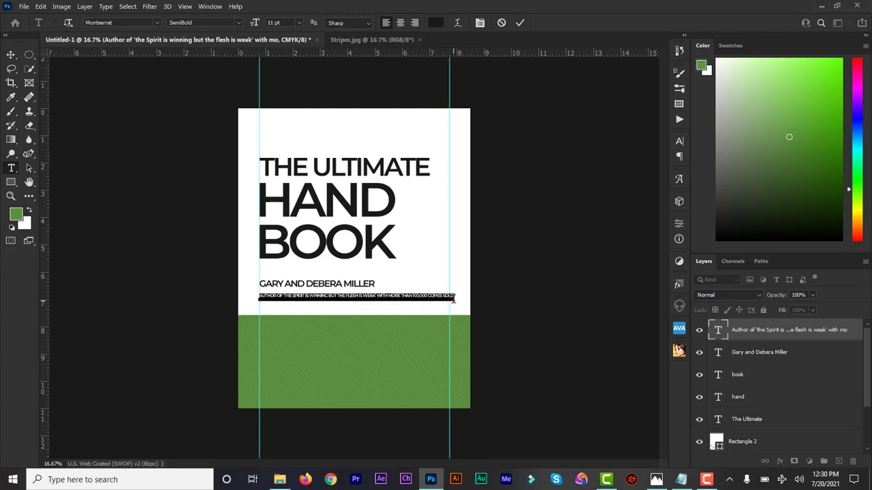
Format the author credit line in Montserrat Light with All Caps turned off and tracking set to 0.
{"action": "left_click", "coordinate": [238, 23]}
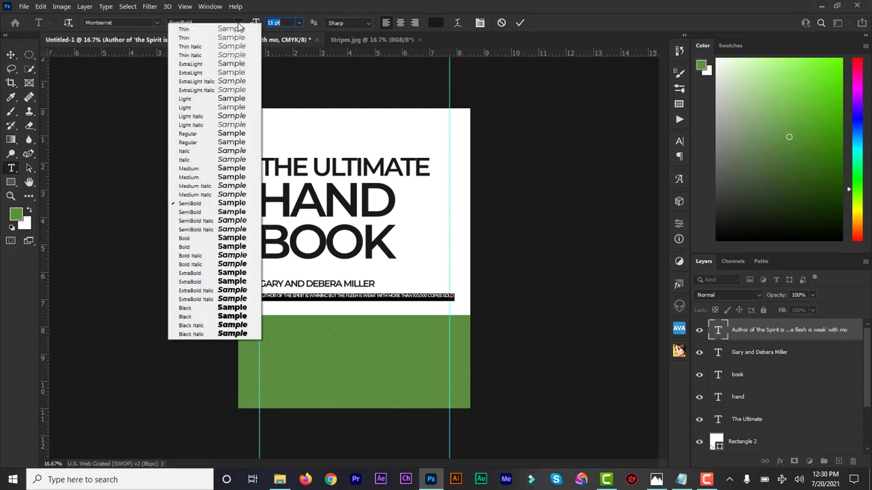
{"action": "left_click", "coordinate": [220, 109]}
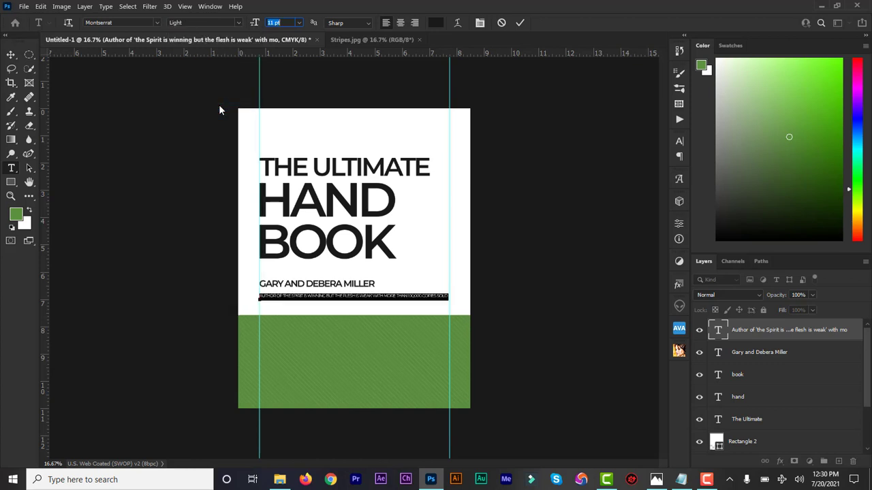
{"action": "left_click", "coordinate": [679, 143]}
{"action": "left_click", "coordinate": [589, 216]}
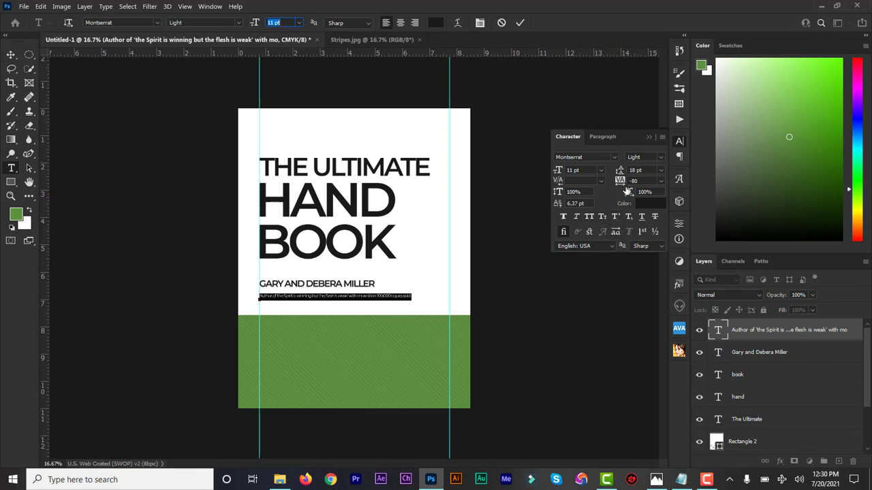
{"action": "left_click_drag", "start_coordinate": [620, 181], "coordinate": [625, 182]}
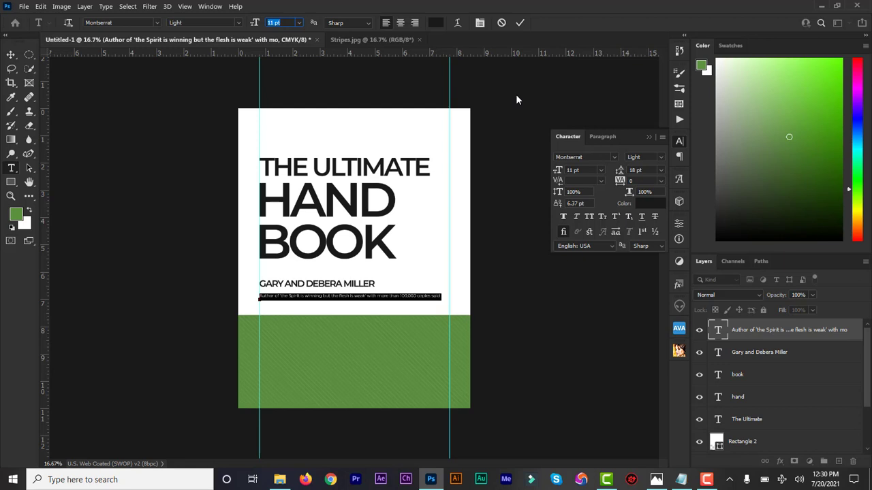
Commit the author credit line and nudge it slightly up, closer to the author names.
{"action": "left_click", "coordinate": [521, 23]}
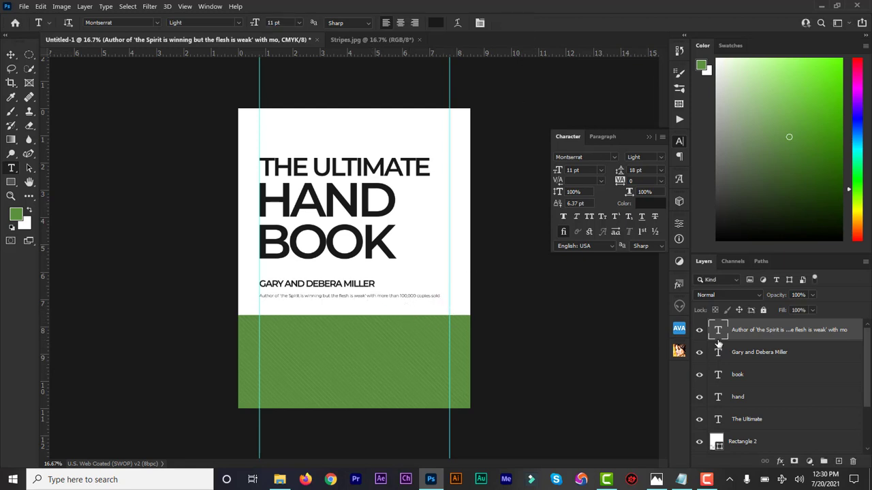
{"action": "left_click", "coordinate": [11, 55]}
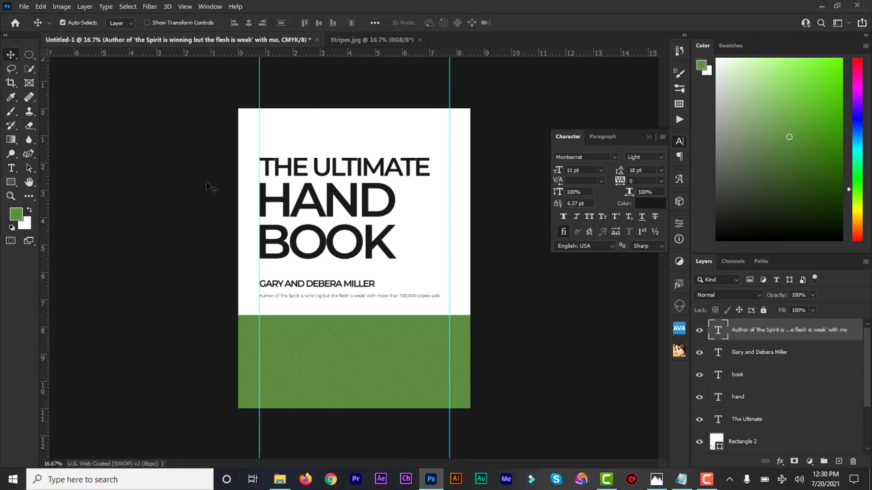
{"action": "key", "text": "shift+Up"}
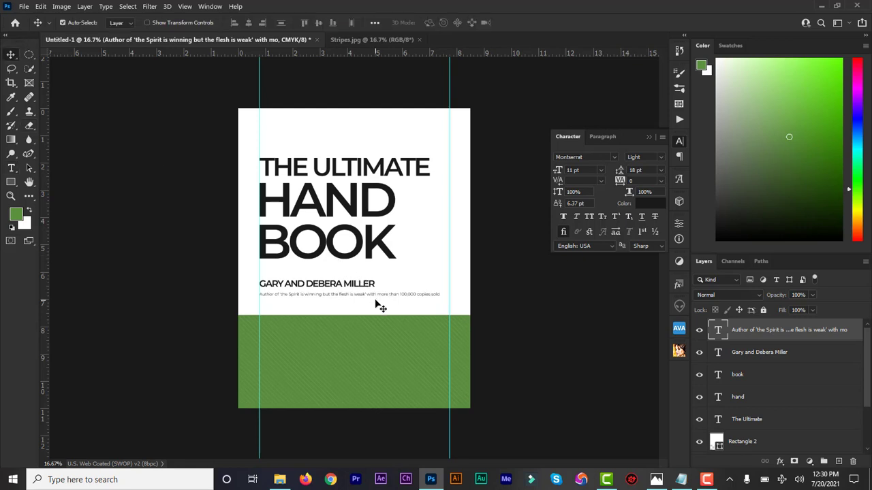
Select the author names and credit line layers together and nudge both down toward the green block.
{"action": "left_click", "coordinate": [735, 355], "text": "shift"}
{"action": "key", "text": "shift+Down"}
{"action": "key", "text": "shift+Down"}
{"action": "key", "text": "shift+Down"}
{"action": "key", "text": "shift+Down"}
{"action": "key", "text": "shift+Down"}
{"action": "key", "text": "shift+Down"}
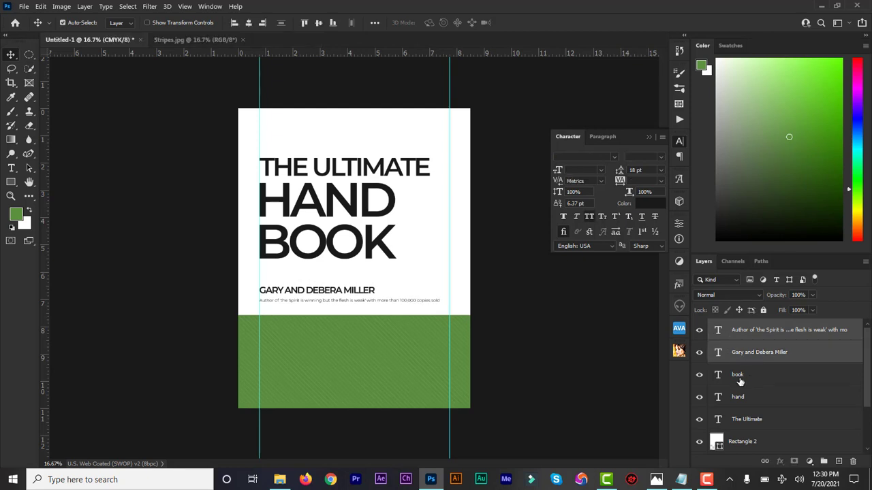
Select the three title layers, book, hand and The Ultimate, and nudge them down slightly.
{"action": "left_click", "coordinate": [742, 380]}
{"action": "left_click", "coordinate": [749, 421], "text": "shift"}
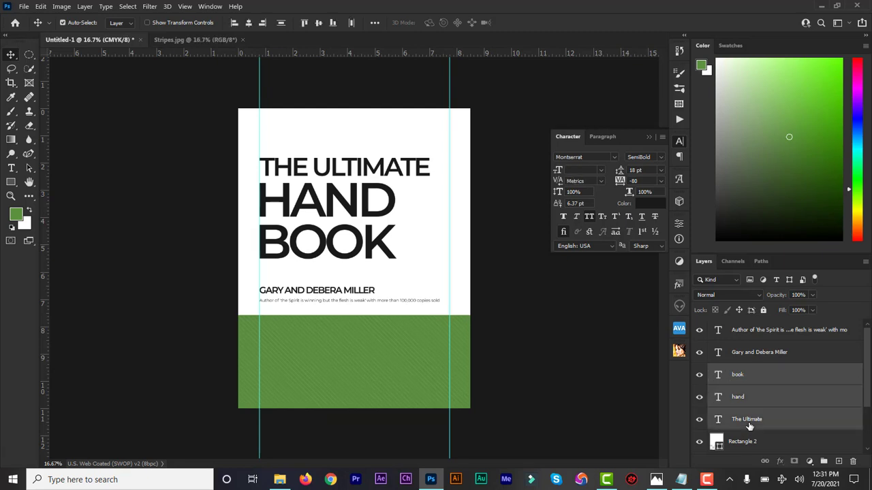
{"action": "key", "text": "shift+Down"}
{"action": "key", "text": "shift+Down"}
{"action": "key", "text": "shift+Down"}
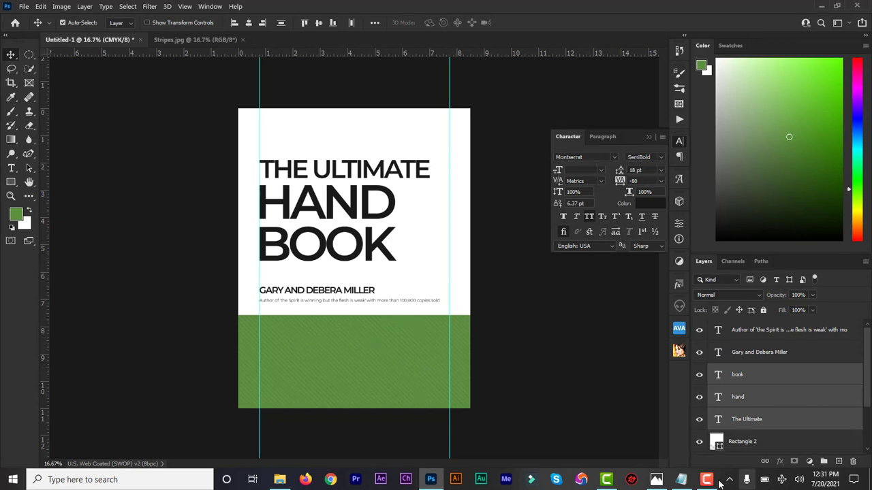
Copy the subtitle "Helpful Indexes to Pinpoint the best grants and prizes" from Notepad and paste it in Photoshop as new text on the green block.
{"action": "left_click", "coordinate": [681, 480]}
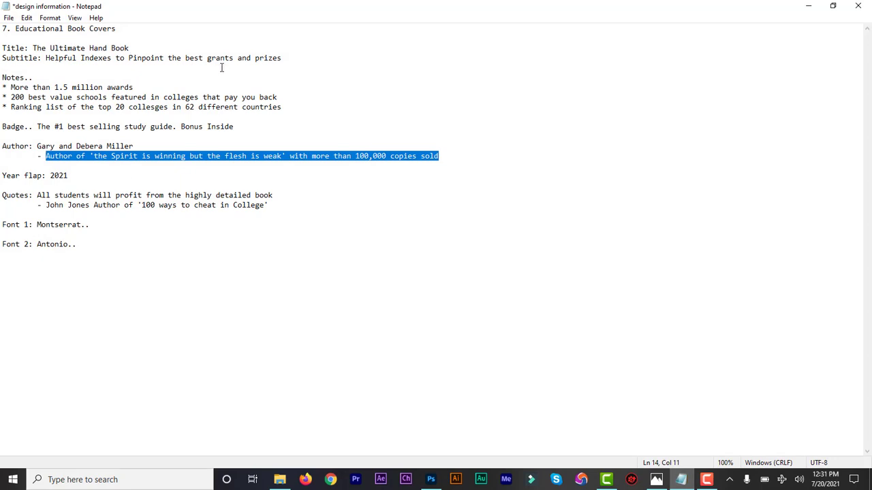
{"action": "left_click_drag", "start_coordinate": [298, 60], "coordinate": [45, 59]}
{"action": "left_click", "coordinate": [431, 480]}
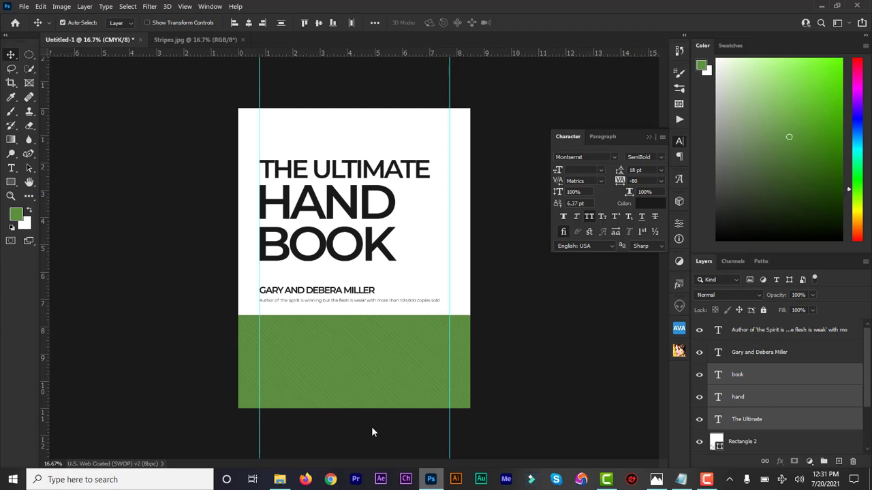
{"action": "left_click", "coordinate": [12, 170]}
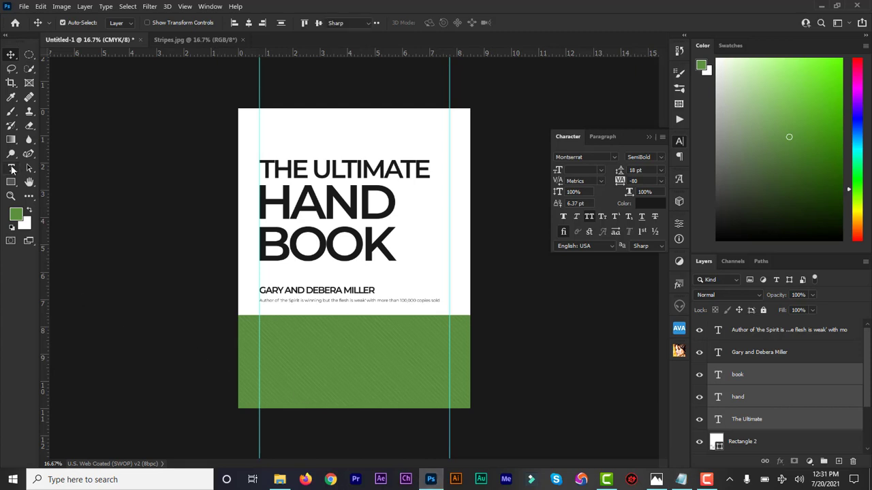
{"action": "left_click", "coordinate": [276, 336]}
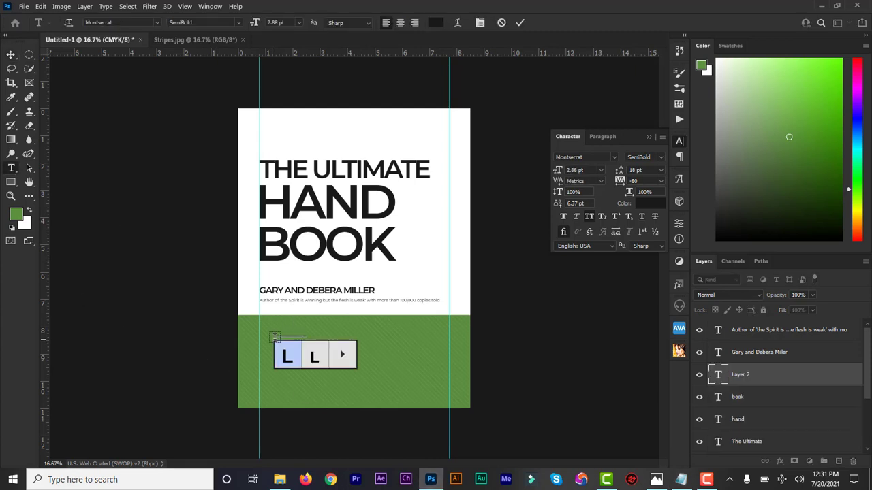
{"action": "key", "text": "ctrl+v"}
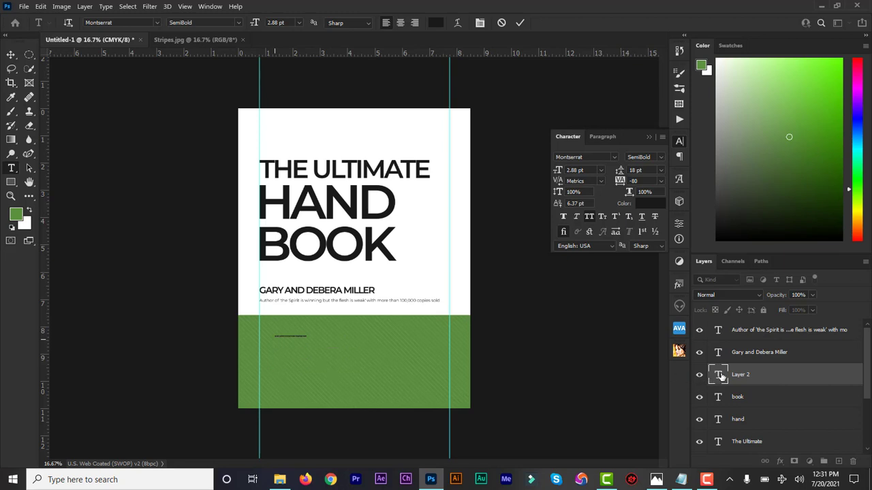
Enlarge the subtitle to 26 pt and break it into two lines before "best".
{"action": "double_click", "coordinate": [719, 374]}
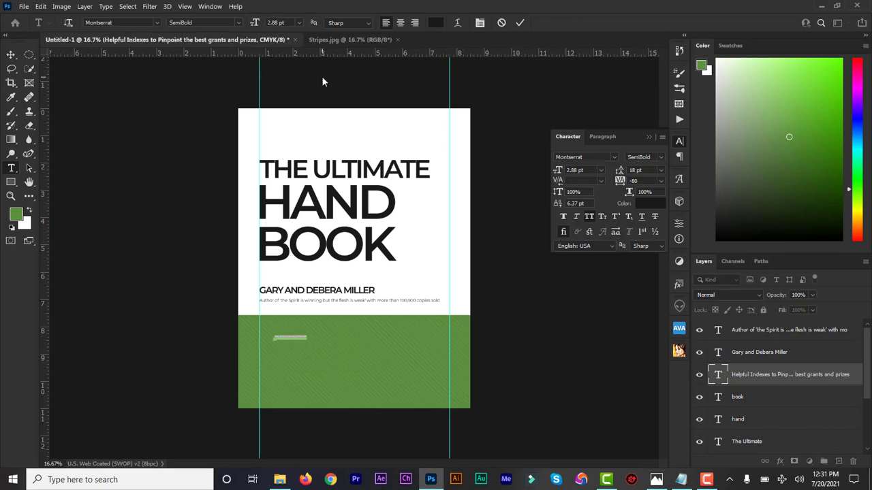
{"action": "left_click_drag", "start_coordinate": [256, 22], "coordinate": [268, 22]}
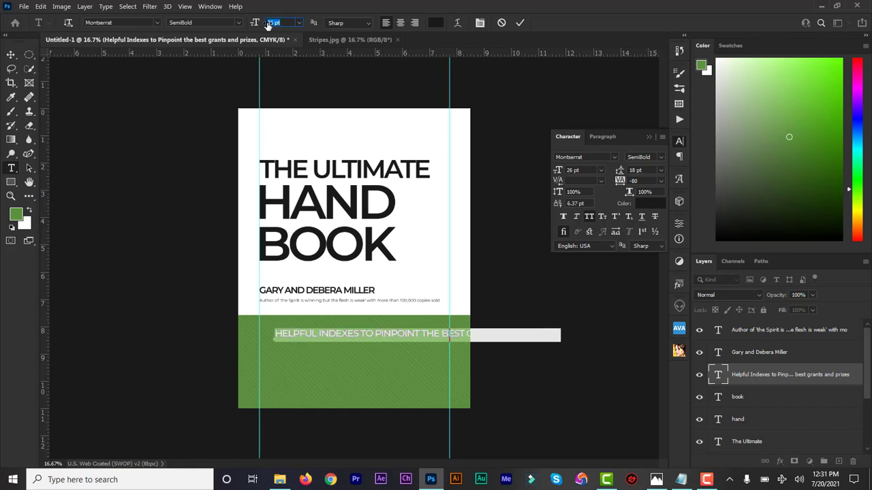
{"action": "left_click", "coordinate": [442, 333]}
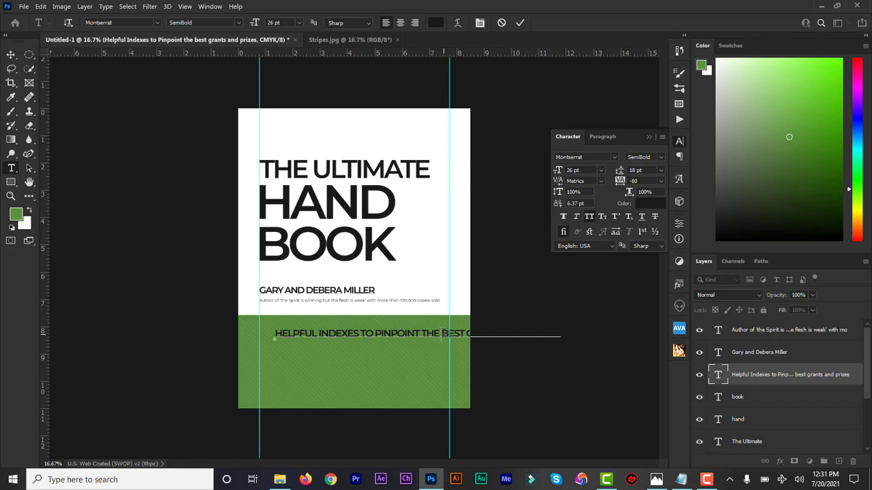
{"action": "key", "text": "Return"}
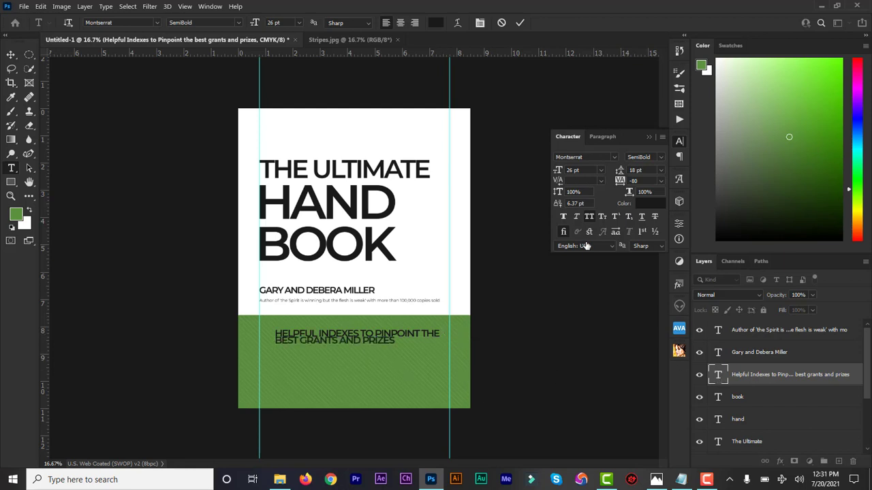
Turn off All Caps for the whole subtitle and set its font size to 30 pt.
{"action": "double_click", "coordinate": [718, 375]}
{"action": "left_click", "coordinate": [589, 219]}
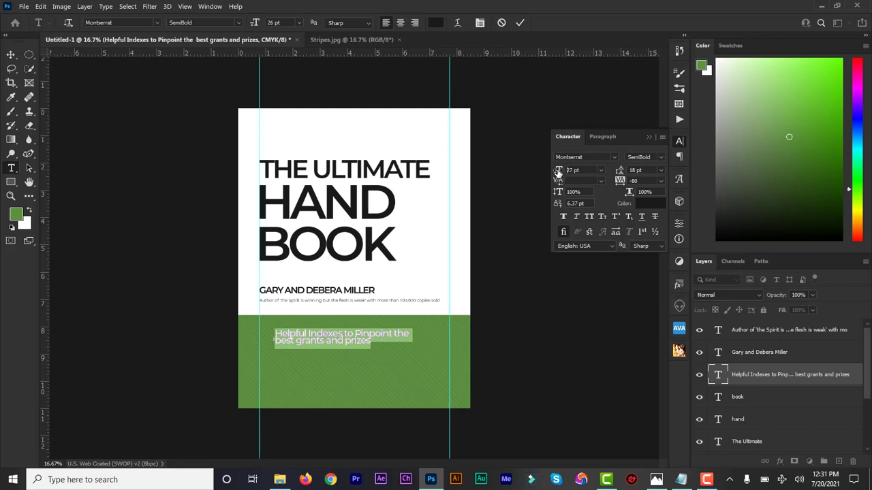
{"action": "left_click_drag", "start_coordinate": [558, 172], "coordinate": [559, 173]}
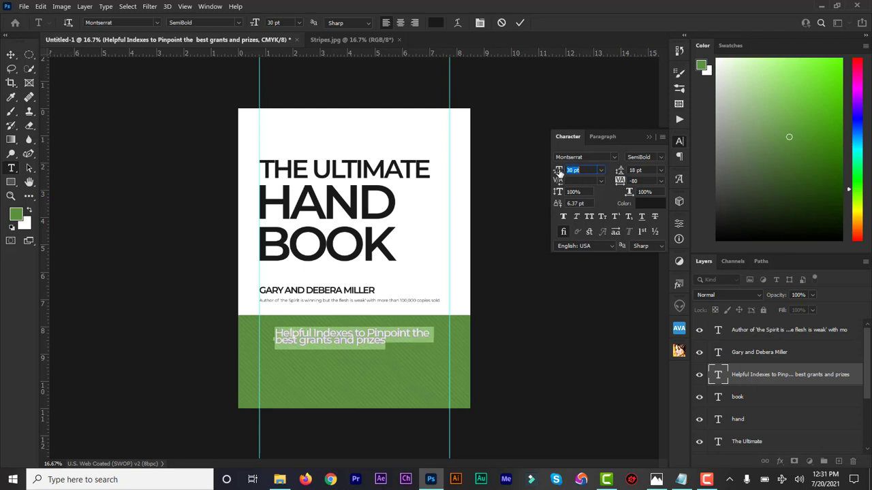
Set the subtitle's leading to 31 pt and tracking to 0, and move it against the left guide.
{"action": "mouse_move", "coordinate": [620, 174]}
{"action": "left_mouse_down"}
{"action": "mouse_move", "coordinate": [630, 176]}
{"action": "mouse_move", "coordinate": [624, 182]}
{"action": "left_mouse_up"}
{"action": "left_click_drag", "start_coordinate": [517, 339], "coordinate": [506, 339]}
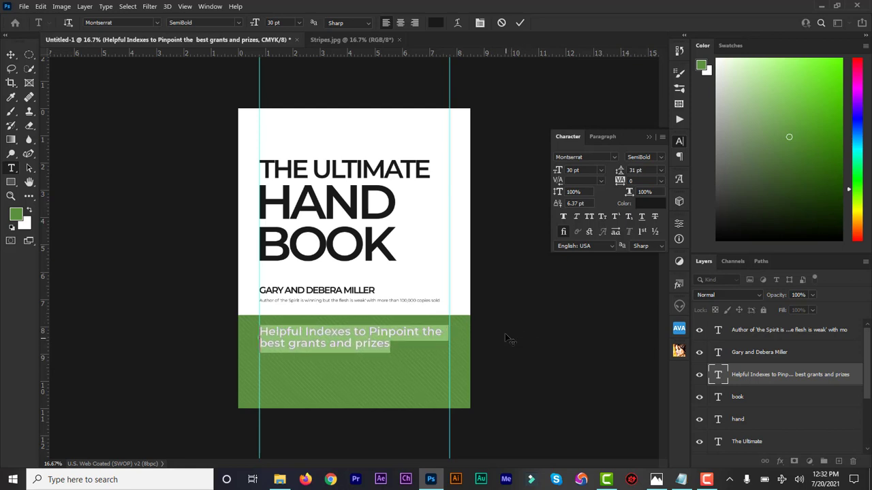
{"action": "left_click", "coordinate": [519, 24]}
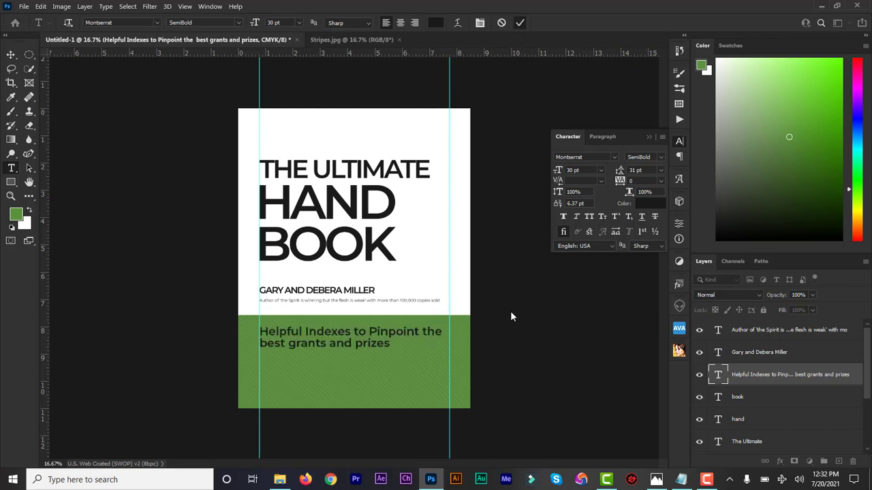
Color the subtitle text white (ffffff).
{"action": "double_click", "coordinate": [719, 377]}
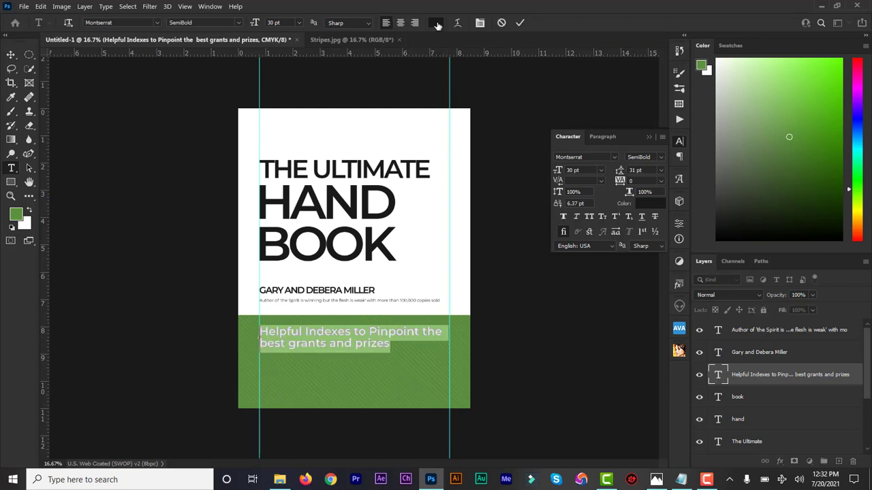
{"action": "left_click", "coordinate": [436, 23]}
{"action": "left_click", "coordinate": [412, 143]}
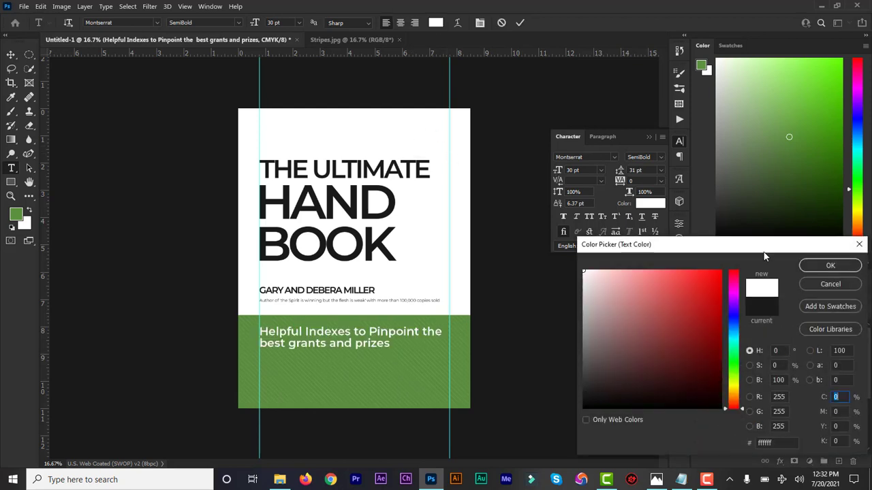
{"action": "left_click", "coordinate": [829, 267]}
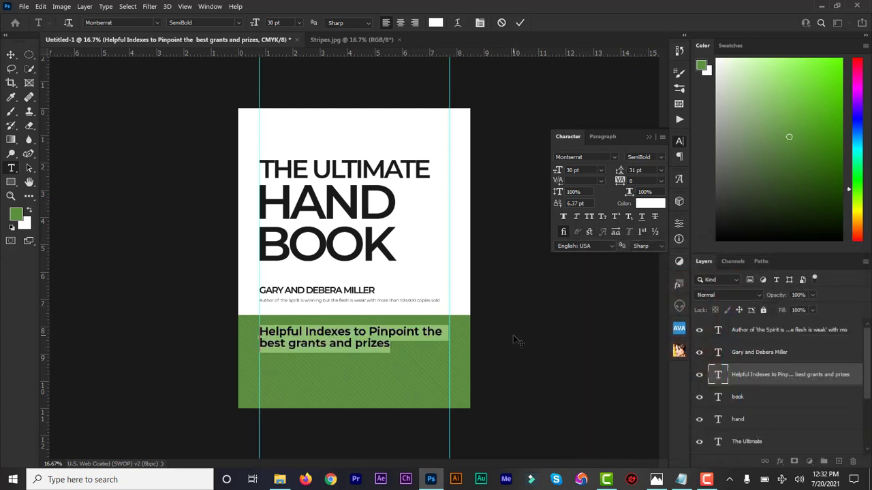
{"action": "left_click", "coordinate": [519, 22]}
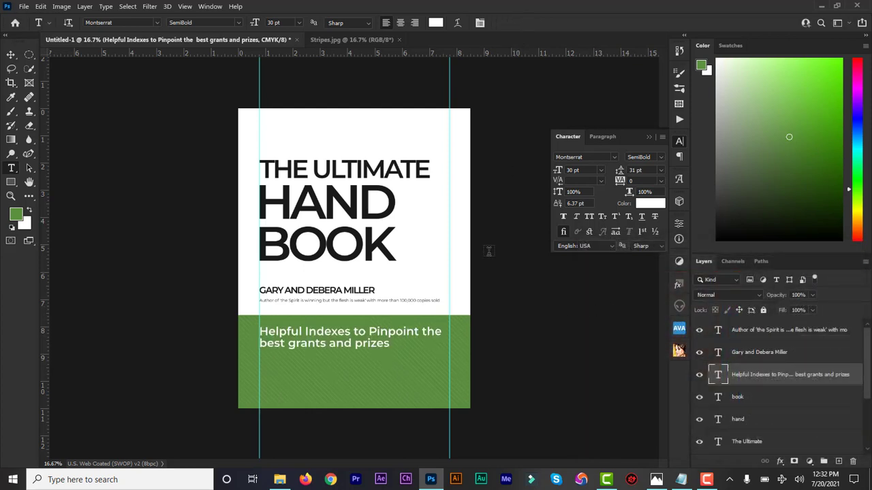
Increase the leading between the two subtitle lines to 36 pt.
{"action": "double_click", "coordinate": [718, 378]}
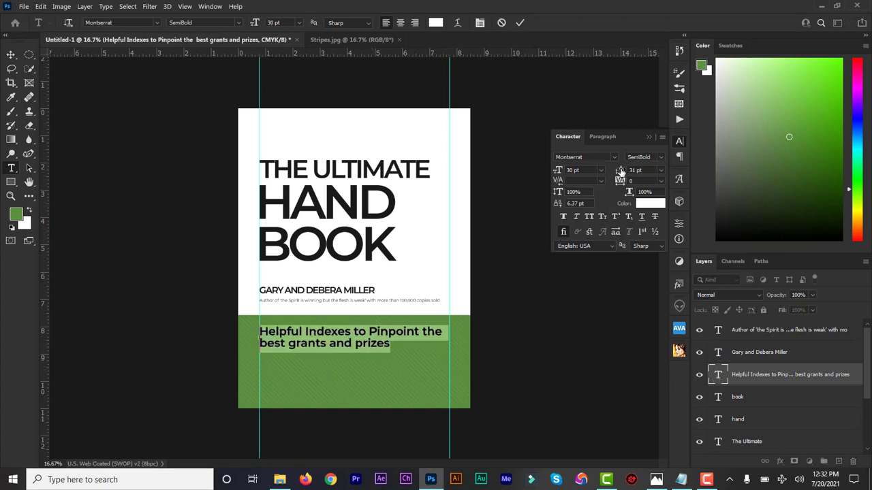
{"action": "left_click_drag", "start_coordinate": [620, 170], "coordinate": [622, 172]}
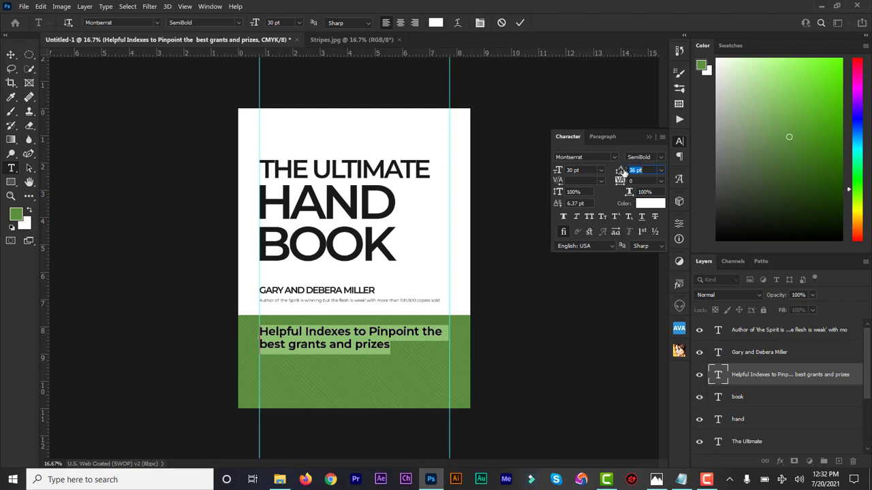
{"action": "left_click", "coordinate": [520, 23]}
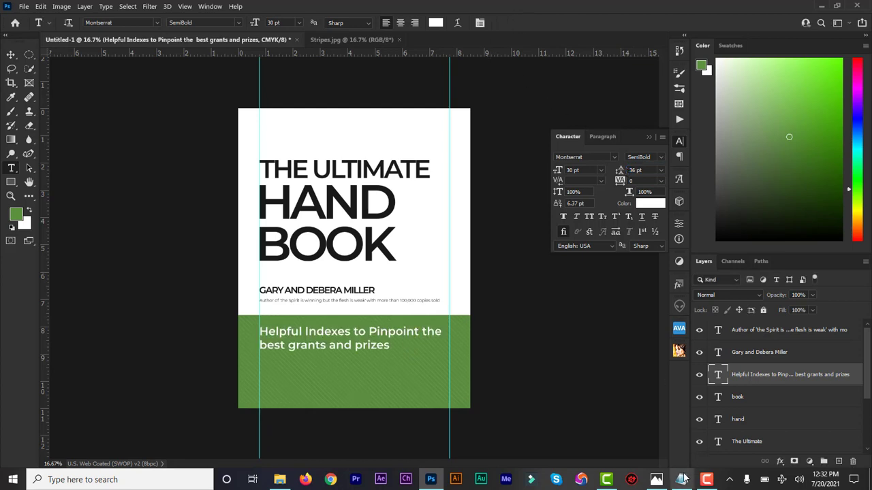
Copy the three starred notes from Notepad and paste them in Photoshop as a new text layer below the subtitle.
{"action": "left_click", "coordinate": [681, 479]}
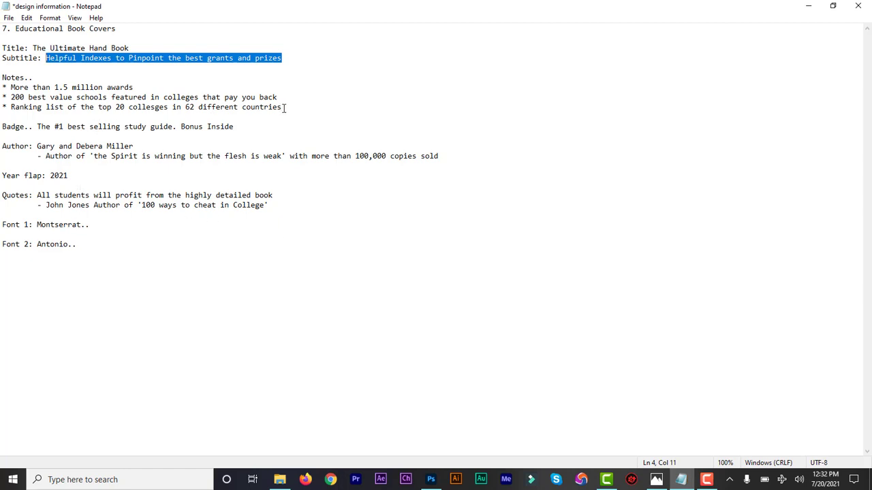
{"action": "left_click_drag", "start_coordinate": [284, 107], "coordinate": [3, 87]}
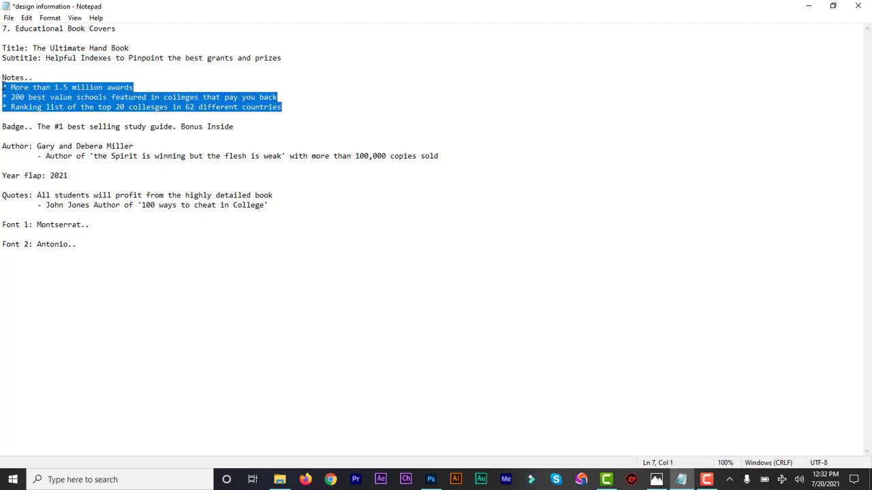
{"action": "left_click", "coordinate": [429, 480]}
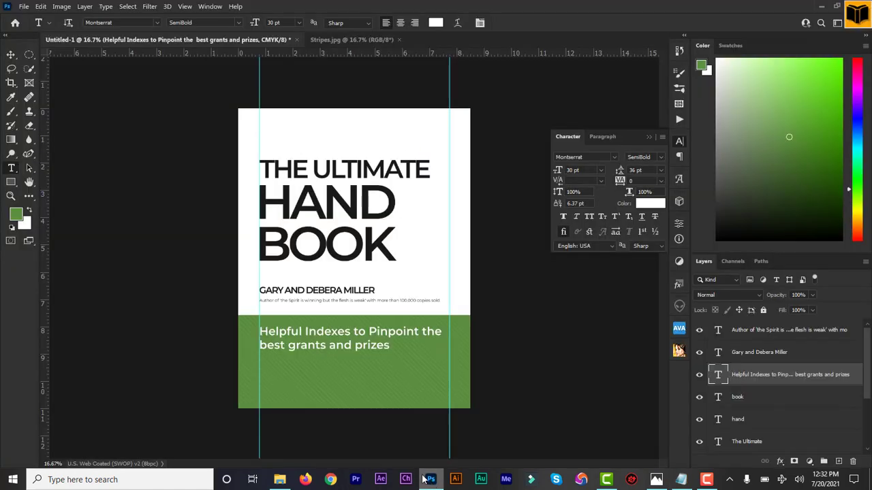
{"action": "left_click", "coordinate": [273, 371]}
{"action": "key", "text": "ctrl+v"}
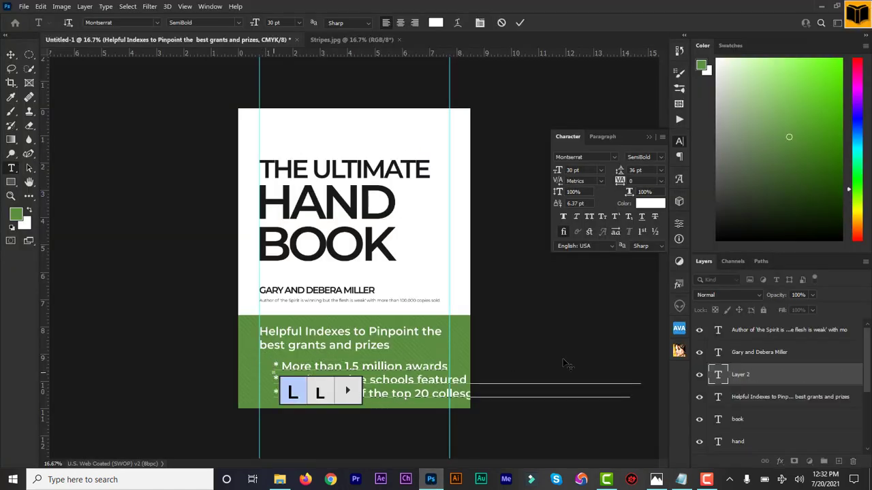
{"action": "left_click", "coordinate": [717, 376]}
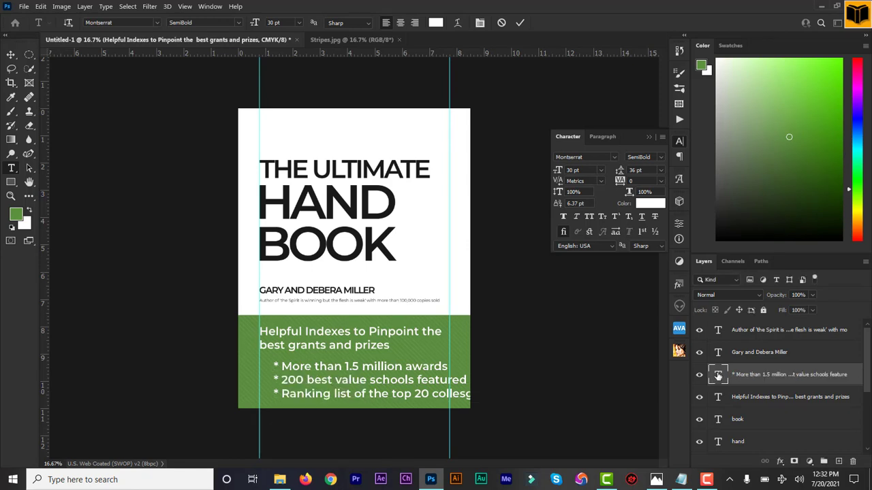
Set the three notes lines to Montserrat Light at 16 pt.
{"action": "double_click", "coordinate": [718, 376]}
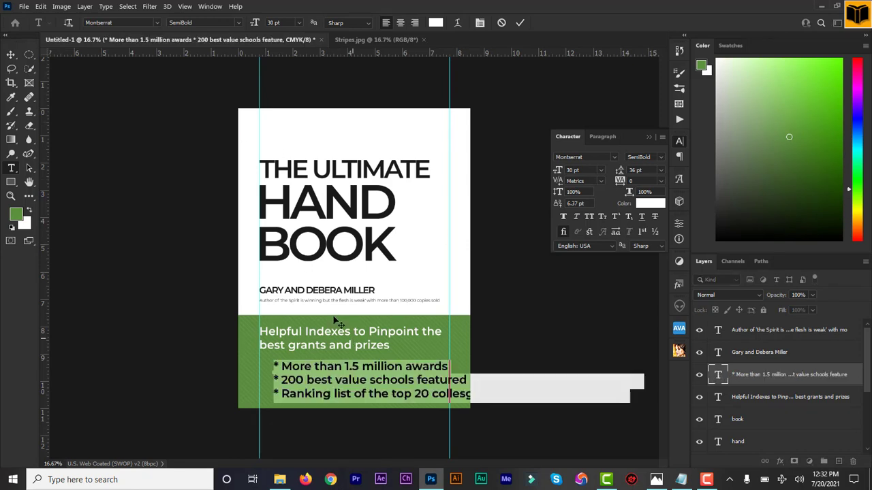
{"action": "left_click", "coordinate": [239, 20]}
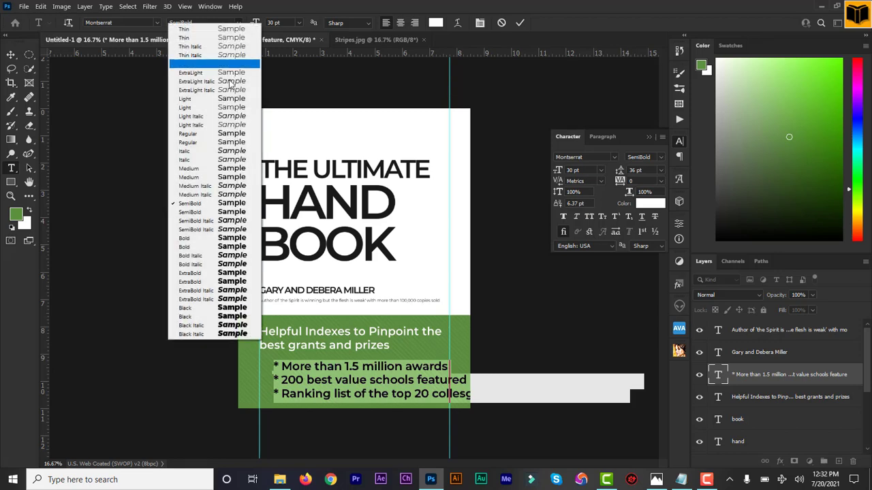
{"action": "left_click", "coordinate": [224, 108]}
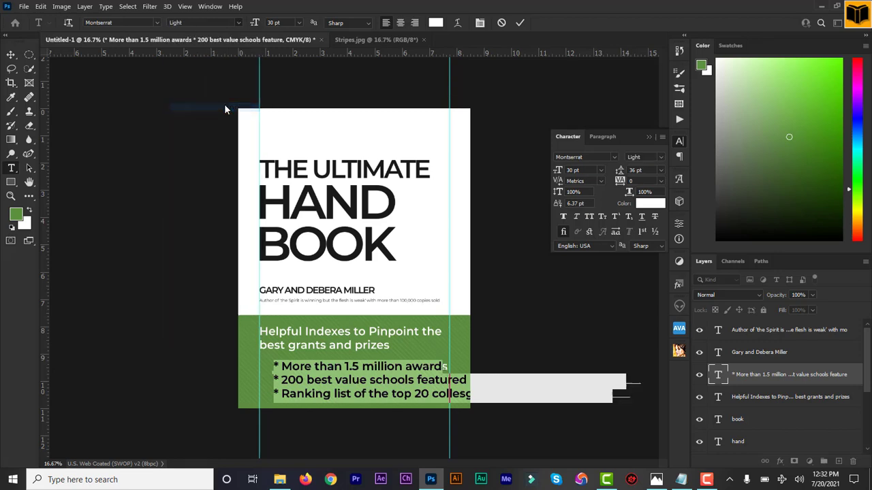
{"action": "left_click_drag", "start_coordinate": [256, 24], "coordinate": [250, 25]}
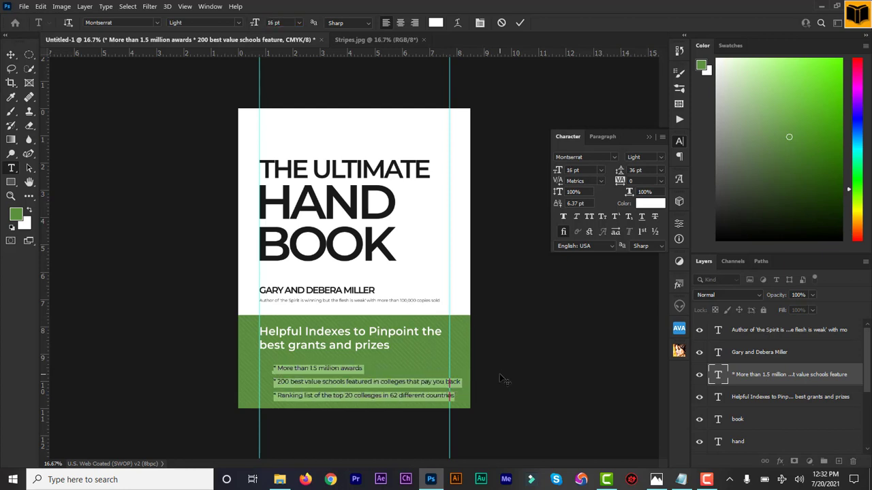
Align the three notes lines with the left margin guide and delete the asterisk and space before each line.
{"action": "left_click_drag", "start_coordinate": [501, 379], "coordinate": [486, 371]}
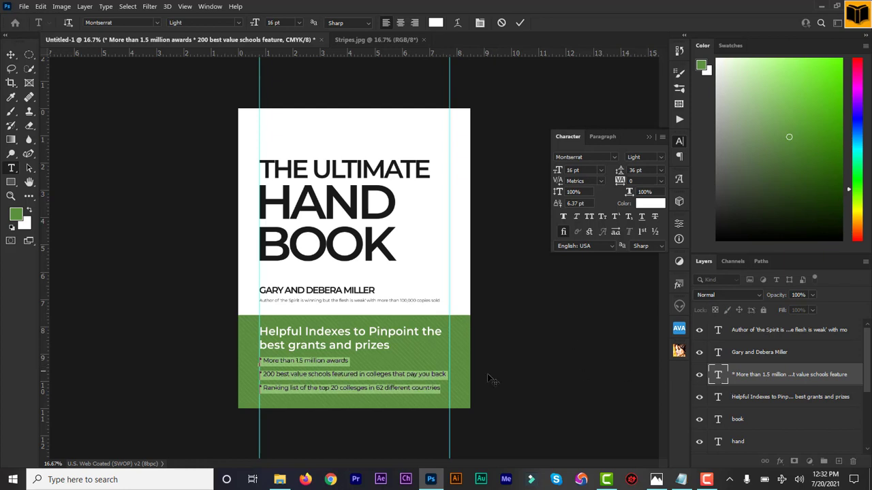
{"action": "left_click", "coordinate": [262, 361]}
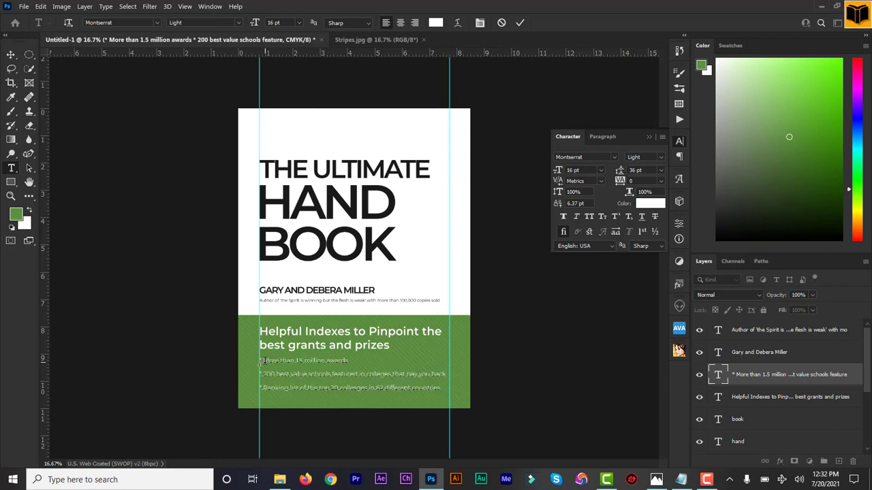
{"action": "key", "text": "BackSpace"}
{"action": "key", "text": "BackSpace"}
{"action": "key", "text": "BackSpace"}
{"action": "key", "text": "BackSpace"}
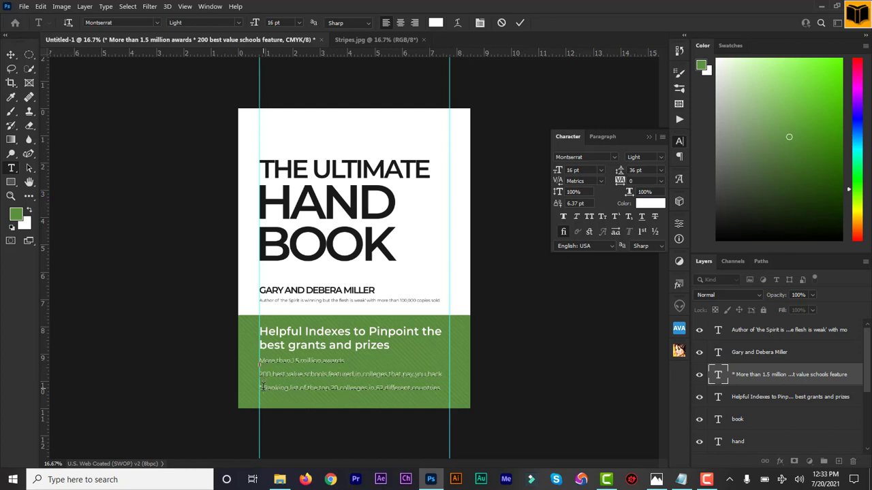
{"action": "key", "text": "BackSpace"}
{"action": "key", "text": "BackSpace"}
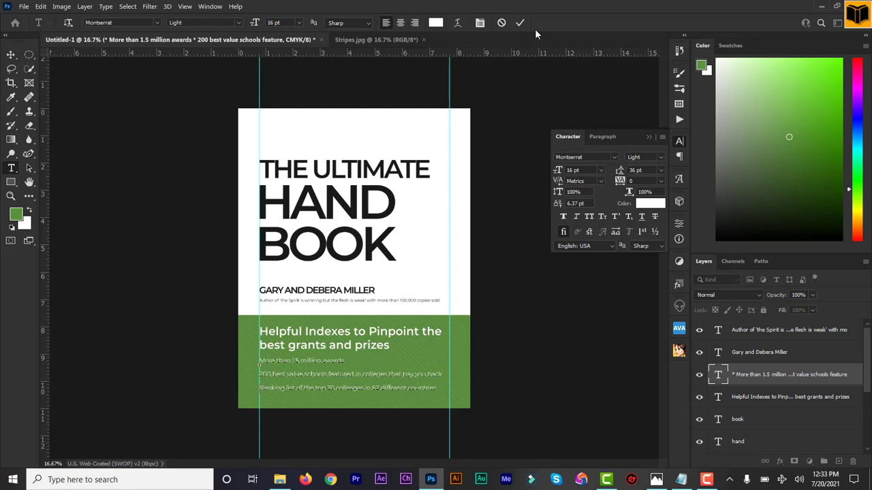
{"action": "left_click", "coordinate": [520, 23]}
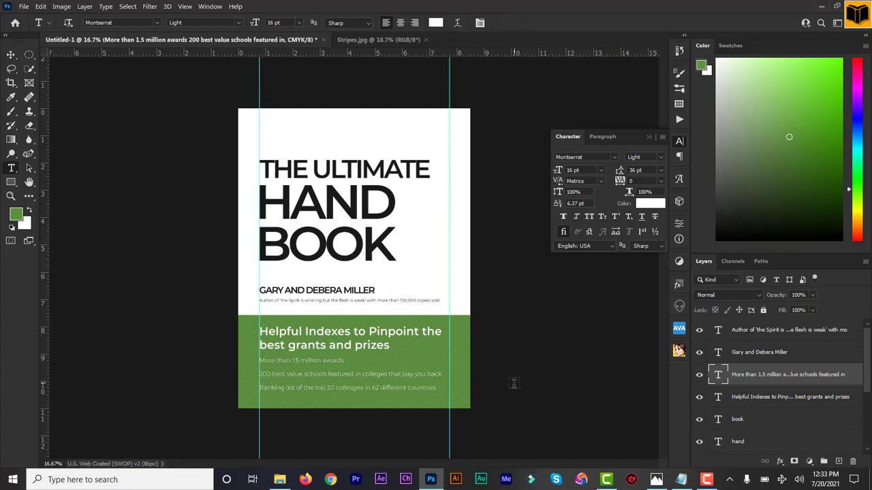
Tighten the leading of the three notes lines to 31 pt and move the text block slightly up towards the subtitle.
{"action": "double_click", "coordinate": [718, 376]}
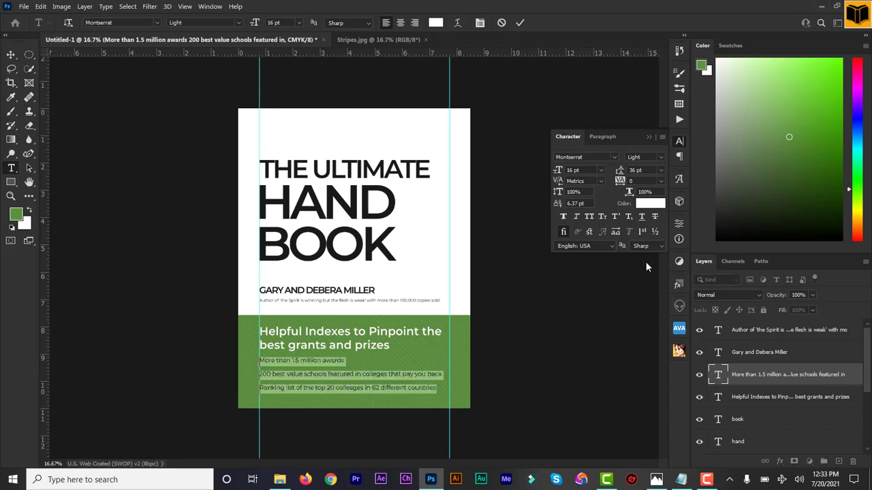
{"action": "left_click_drag", "start_coordinate": [620, 170], "coordinate": [619, 172]}
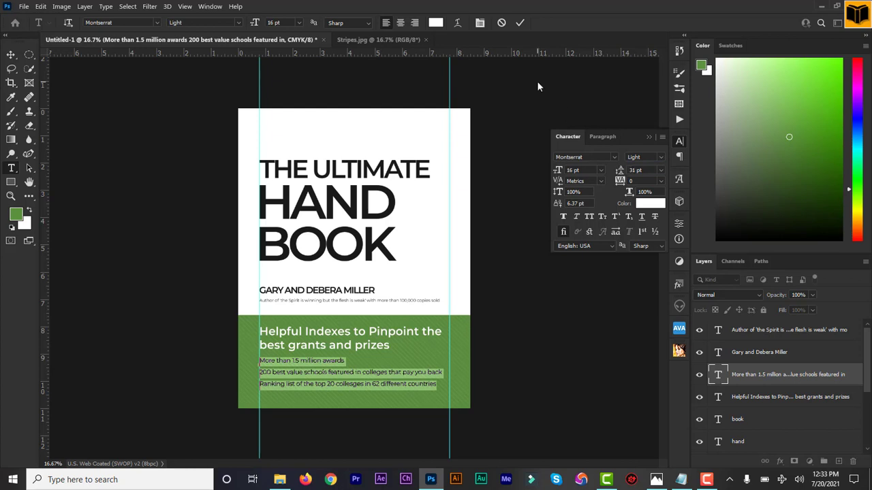
{"action": "left_click", "coordinate": [521, 23]}
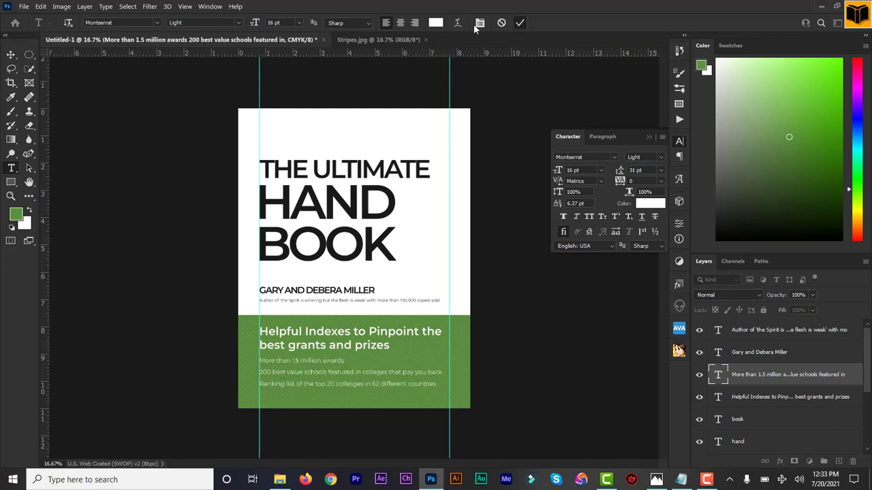
{"action": "left_click", "coordinate": [11, 55]}
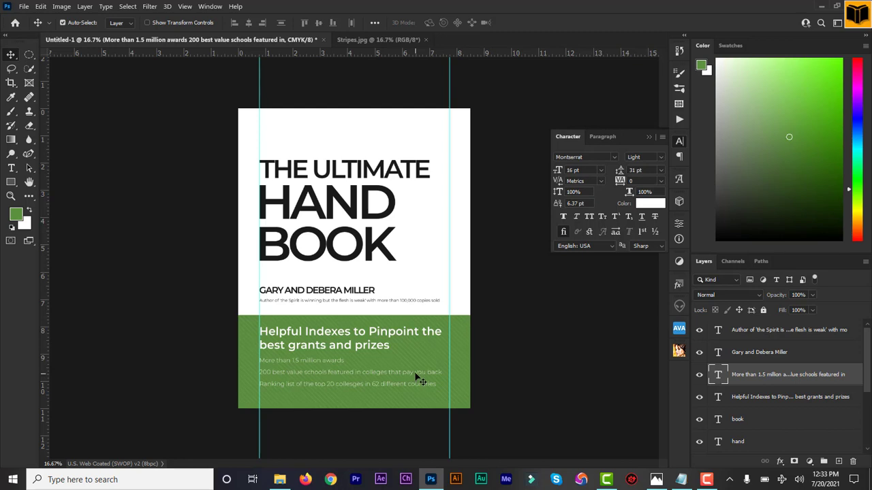
{"action": "left_click_drag", "start_coordinate": [417, 377], "coordinate": [416, 376]}
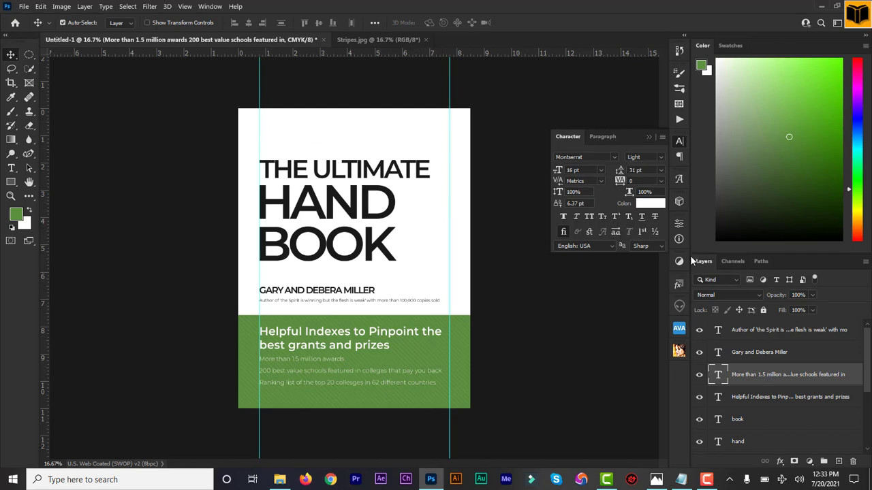
Add a new text layer reading 2021 above the title, on top of all the other layers.
{"action": "left_click", "coordinate": [778, 335]}
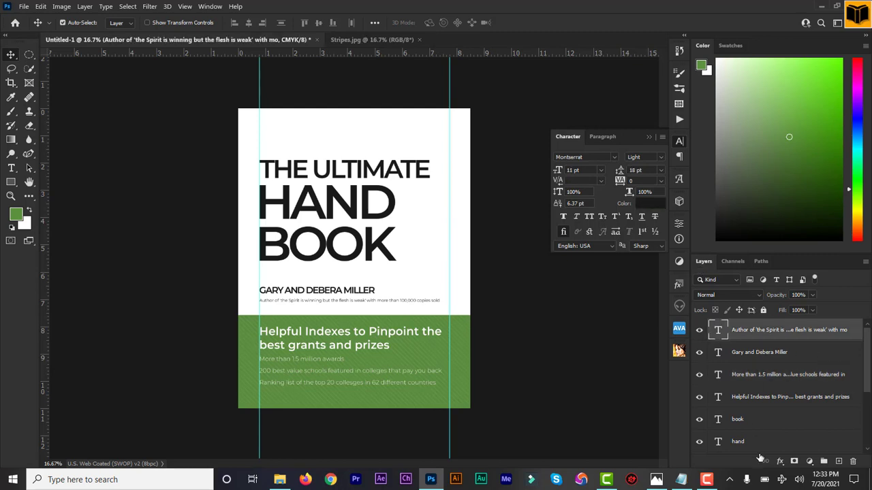
{"action": "left_click", "coordinate": [11, 169]}
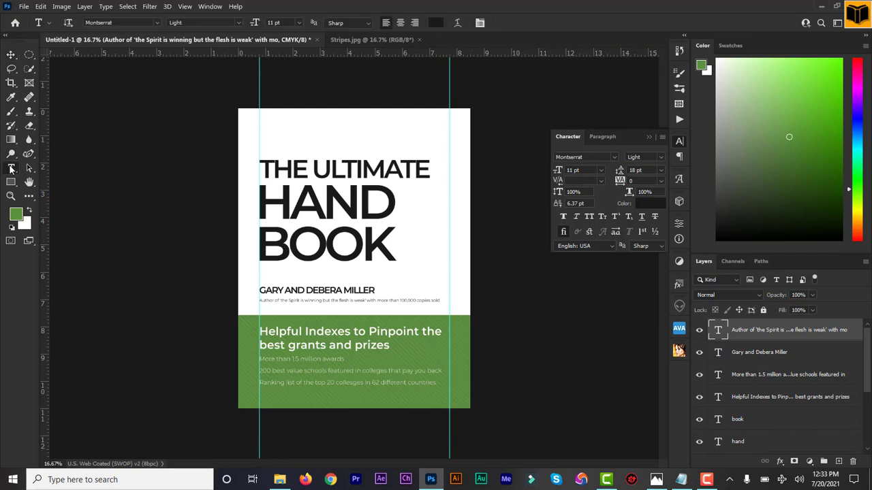
{"action": "left_click", "coordinate": [282, 126]}
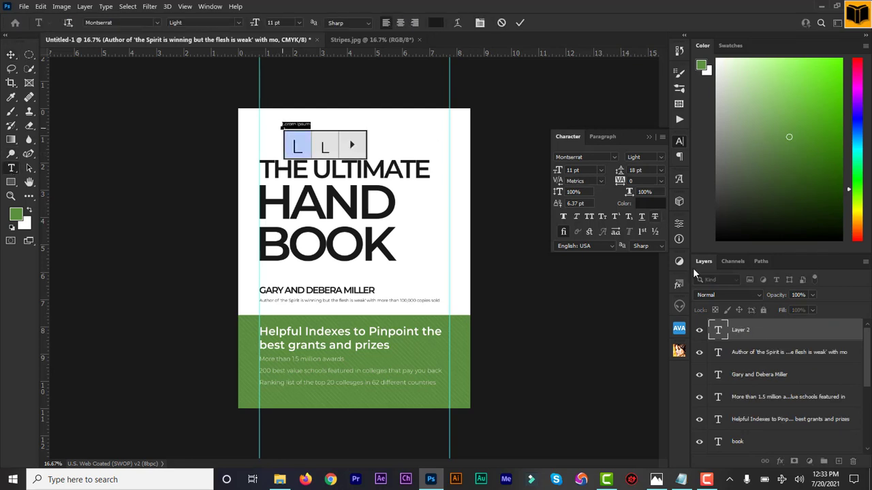
{"action": "left_click", "coordinate": [718, 332]}
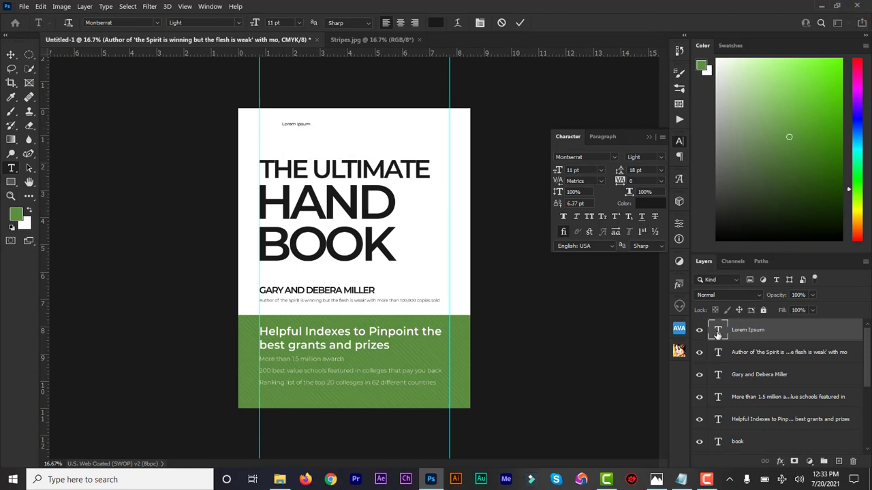
{"action": "double_click", "coordinate": [717, 331]}
{"action": "type", "text": "2021"}
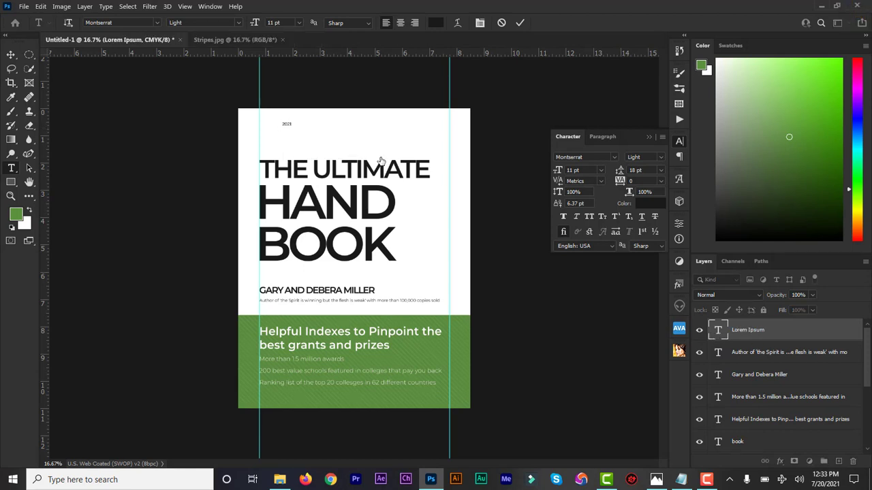
Set the year 2021 to Montserrat SemiBold at 60 pt and place it against the left margin guide above the title.
{"action": "key", "text": "ctrl+a"}
{"action": "left_click", "coordinate": [239, 22]}
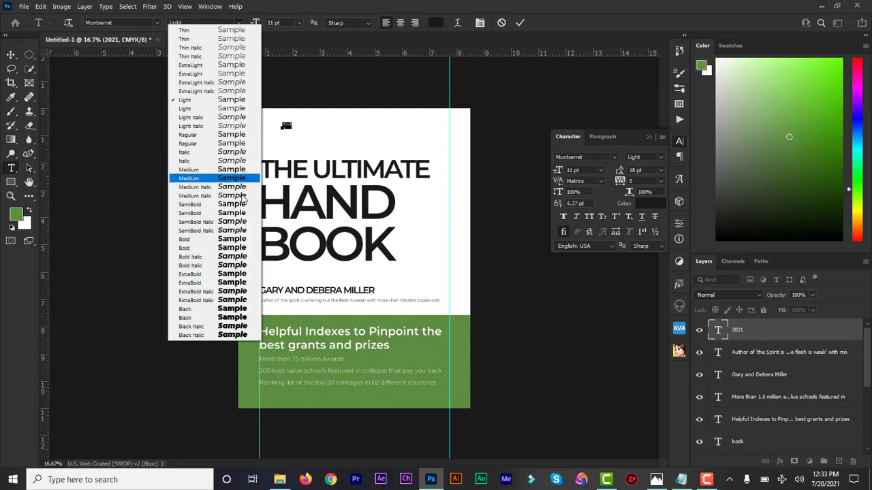
{"action": "left_click", "coordinate": [241, 204]}
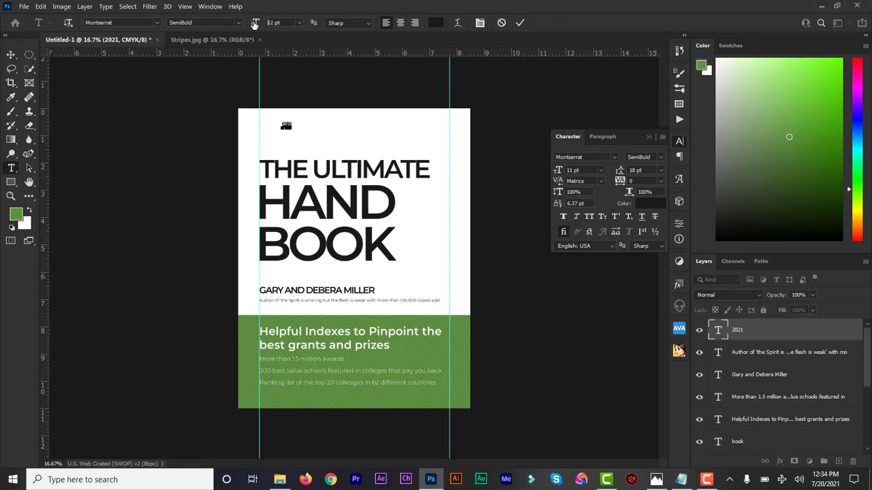
{"action": "left_click_drag", "start_coordinate": [254, 23], "coordinate": [279, 25]}
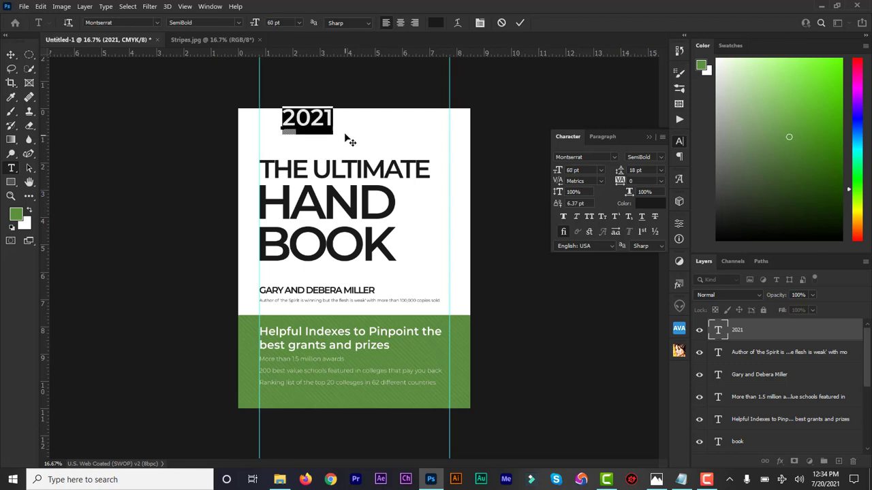
{"action": "left_click_drag", "start_coordinate": [341, 146], "coordinate": [323, 145]}
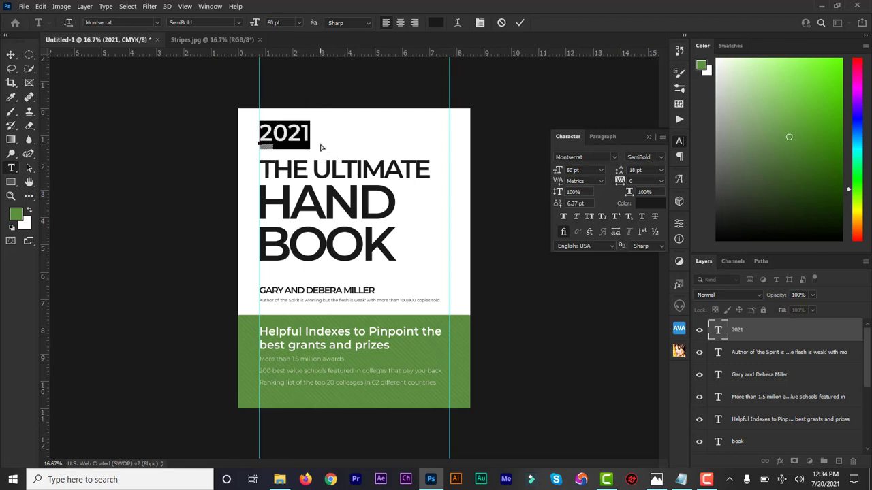
{"action": "left_click", "coordinate": [519, 23]}
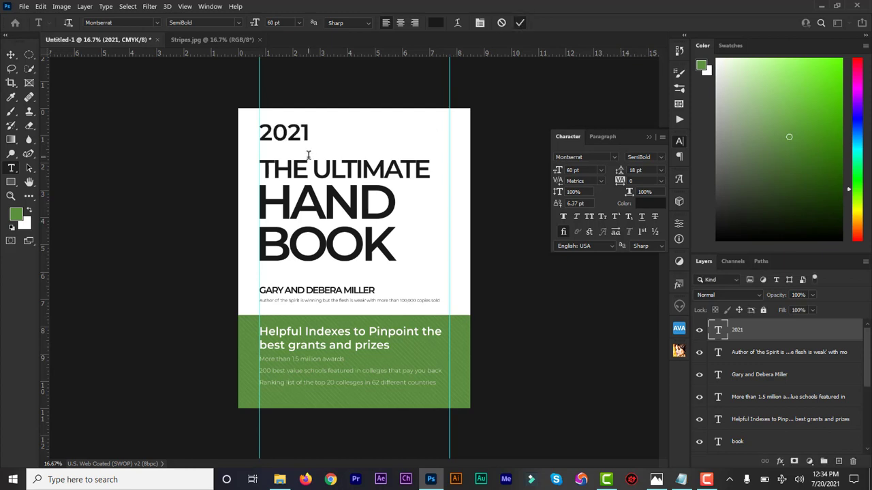
{"action": "left_click", "coordinate": [8, 56]}
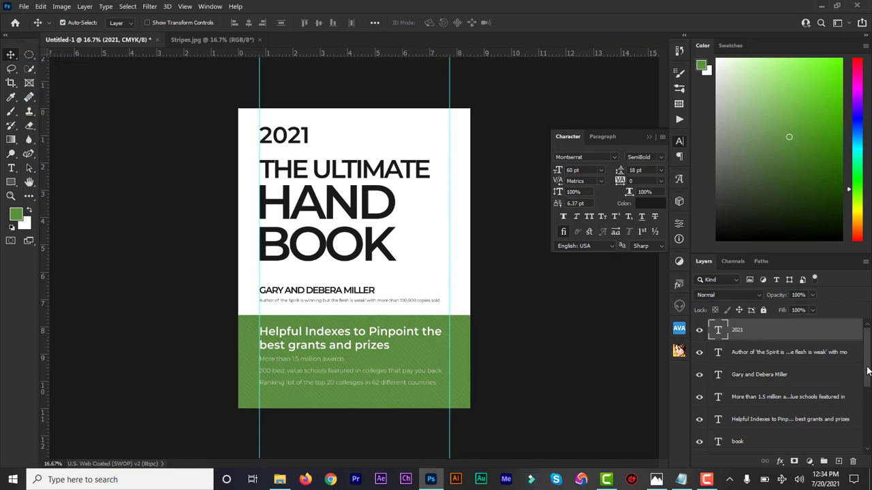
Shift the three title layers, The Ultimate, hand and book, slightly down together to widen the gap below the year.
{"action": "scroll", "coordinate": [783, 382], "scroll_direction": "down", "scroll_amount": 3}
{"action": "left_click", "coordinate": [745, 399]}
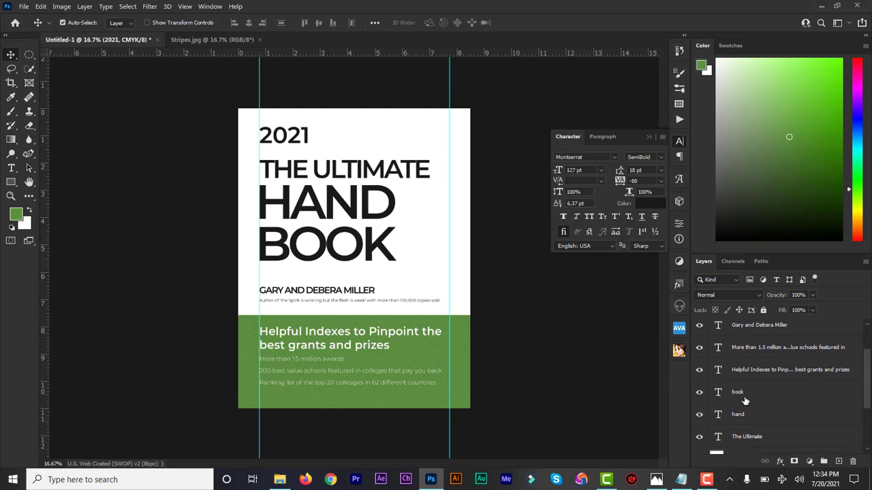
{"action": "left_click", "coordinate": [747, 442], "text": "shift"}
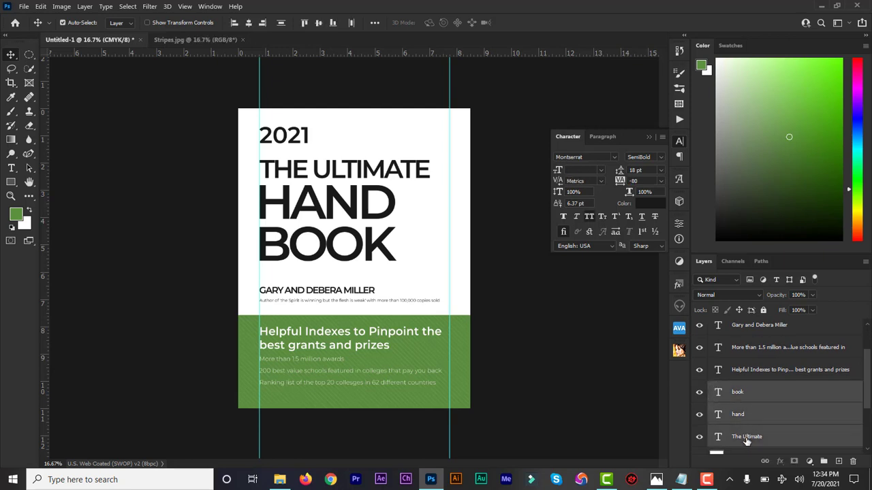
{"action": "key", "text": "shift+Down"}
{"action": "key", "text": "shift+Down"}
{"action": "key", "text": "shift+Down"}
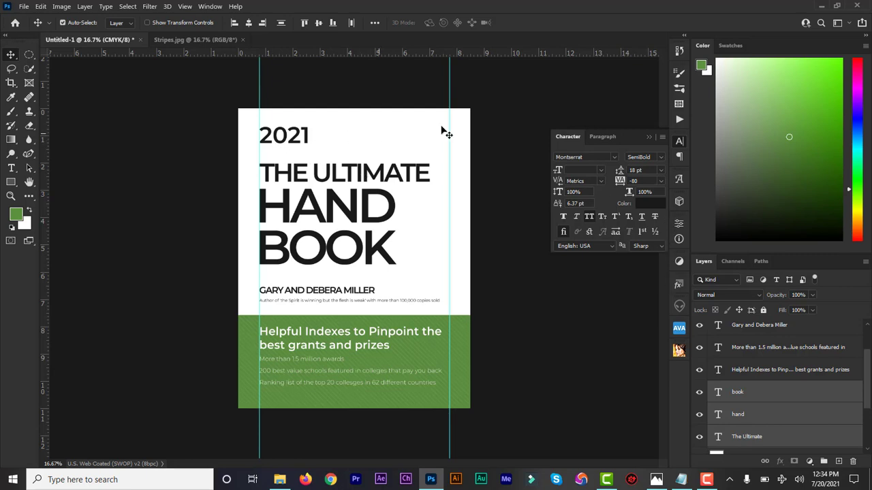
{"action": "left_click", "coordinate": [648, 137]}
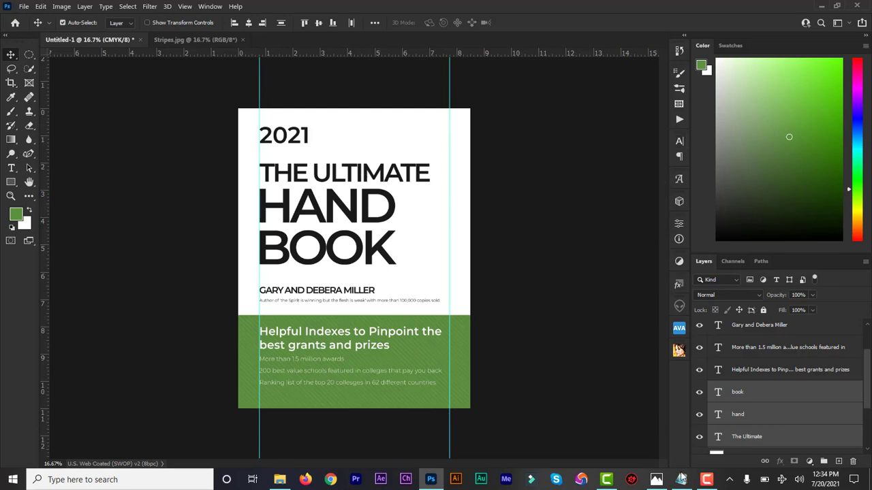
Copy the quote 'All students will profit from the highly detailed book' from Notepad into a new Photoshop text layer beside 2021, topmost in the stack.
{"action": "left_click", "coordinate": [681, 479]}
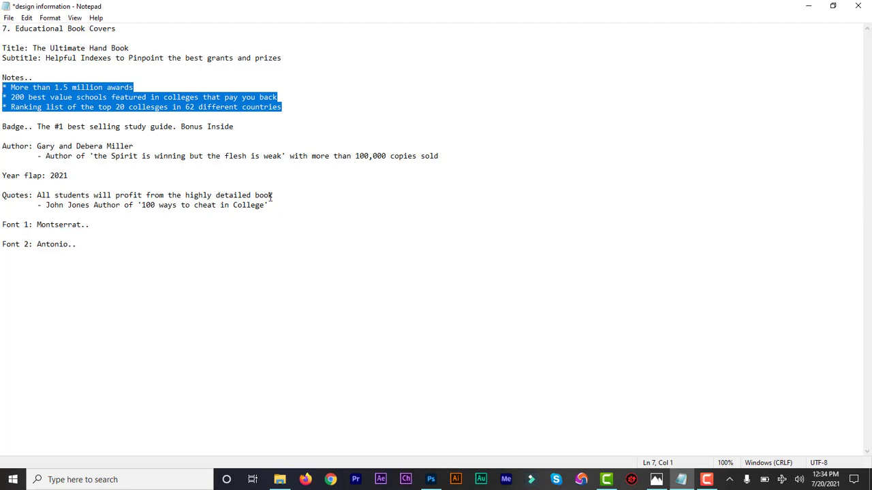
{"action": "left_click_drag", "start_coordinate": [282, 195], "coordinate": [37, 196]}
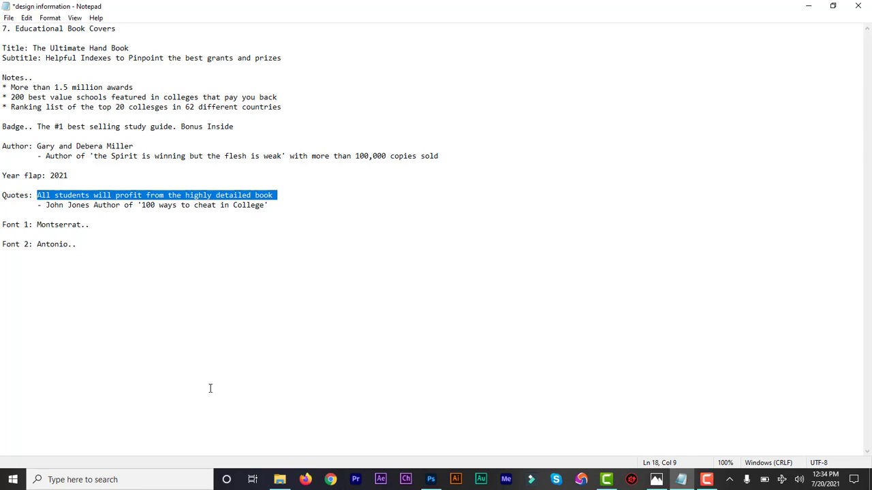
{"action": "left_click", "coordinate": [430, 480]}
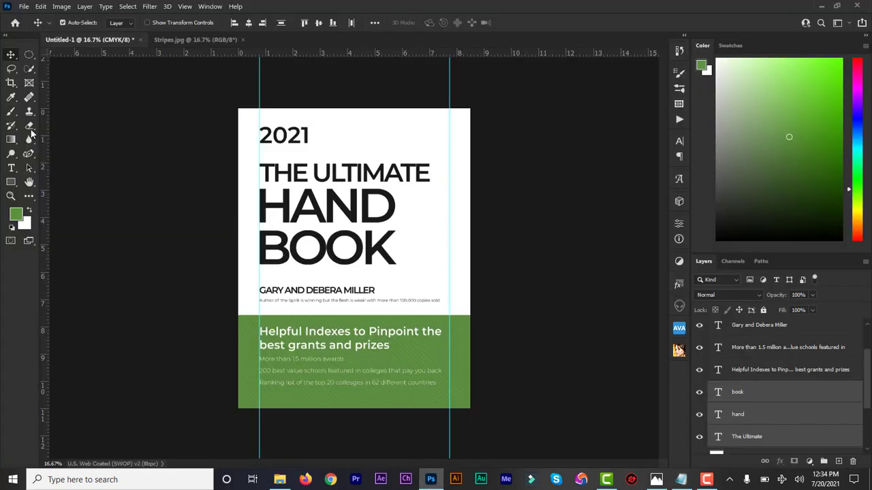
{"action": "left_click", "coordinate": [13, 169]}
{"action": "left_click", "coordinate": [337, 132]}
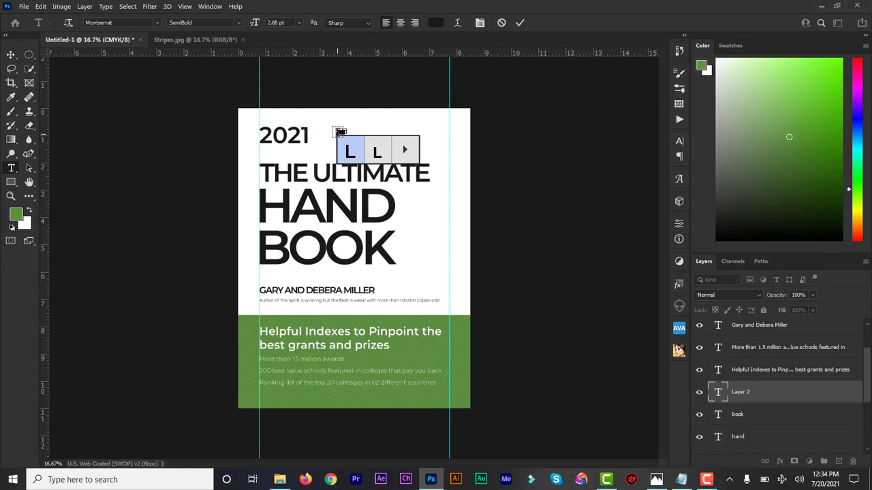
{"action": "key", "text": "ctrl+v"}
{"action": "key", "text": "ctrl+Return"}
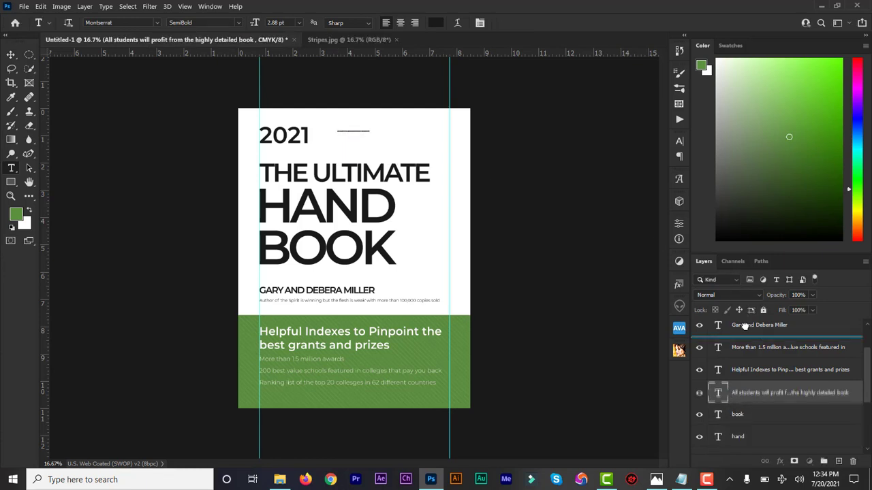
{"action": "scroll", "coordinate": [746, 320], "scroll_direction": "up", "scroll_amount": 1}
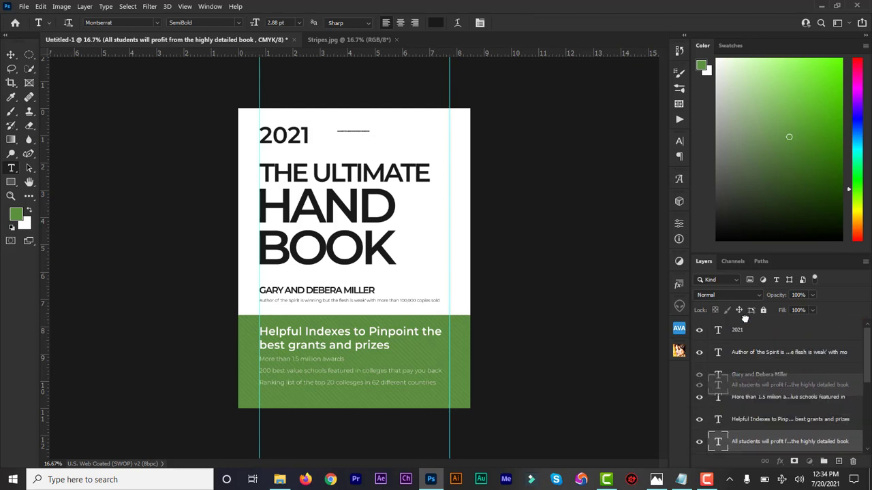
{"action": "scroll", "coordinate": [746, 326], "scroll_direction": "up", "scroll_amount": 2}
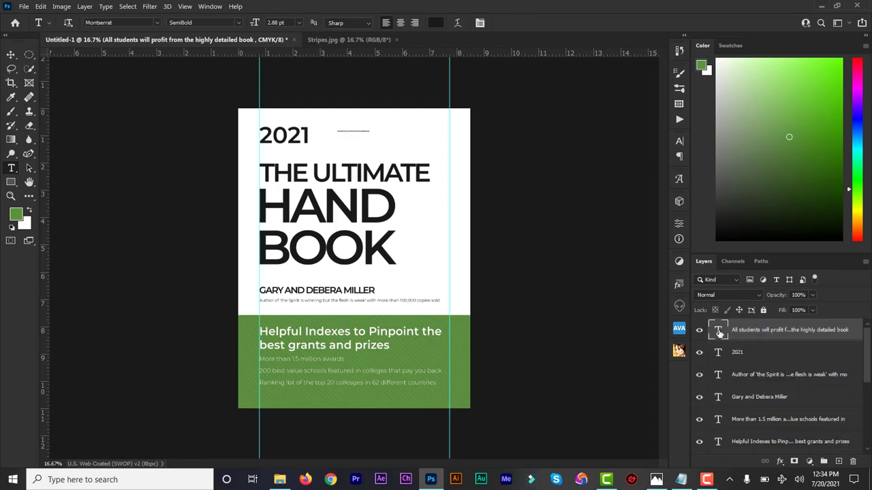
Set the quote text to 13 pt, turn off its all-caps formatting and set its tracking to 0.
{"action": "double_click", "coordinate": [718, 332]}
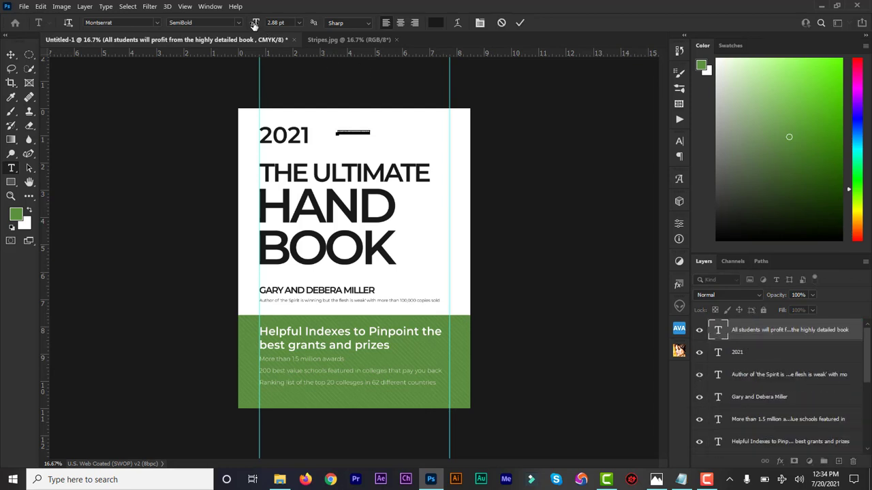
{"action": "left_click_drag", "start_coordinate": [255, 24], "coordinate": [260, 25]}
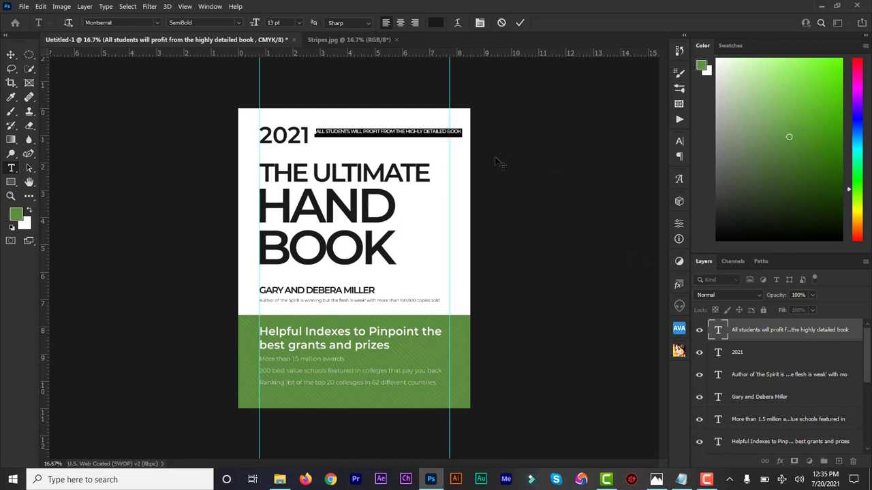
{"action": "left_click", "coordinate": [679, 143]}
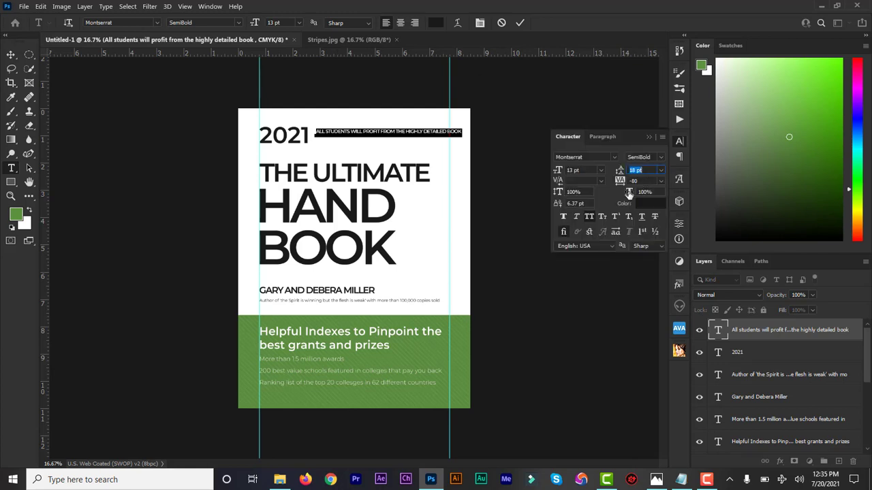
{"action": "left_click", "coordinate": [590, 217]}
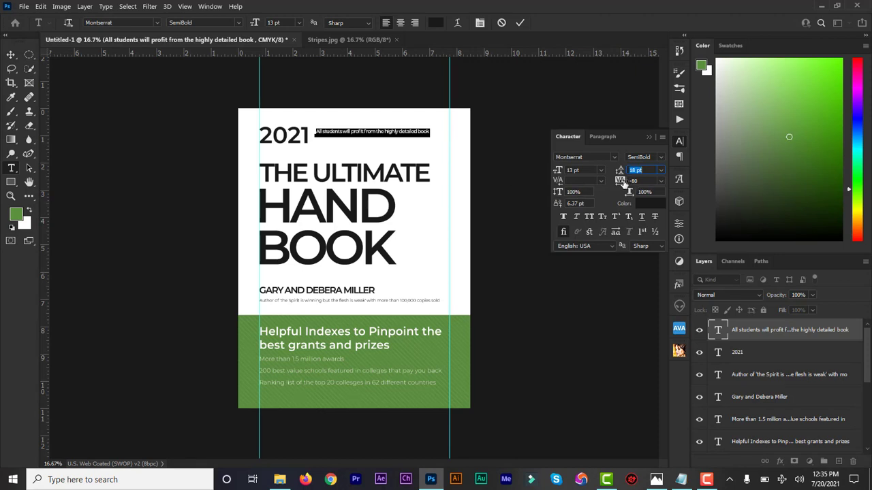
{"action": "left_click_drag", "start_coordinate": [622, 184], "coordinate": [625, 184]}
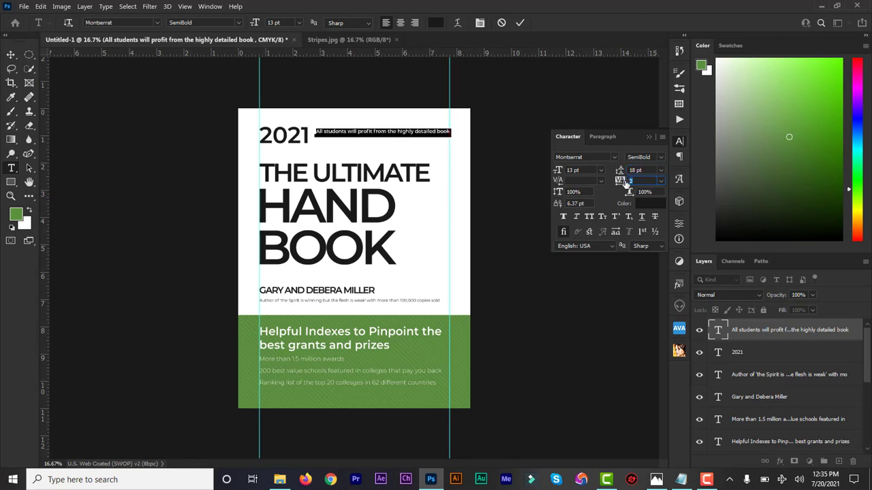
{"action": "left_click", "coordinate": [513, 149]}
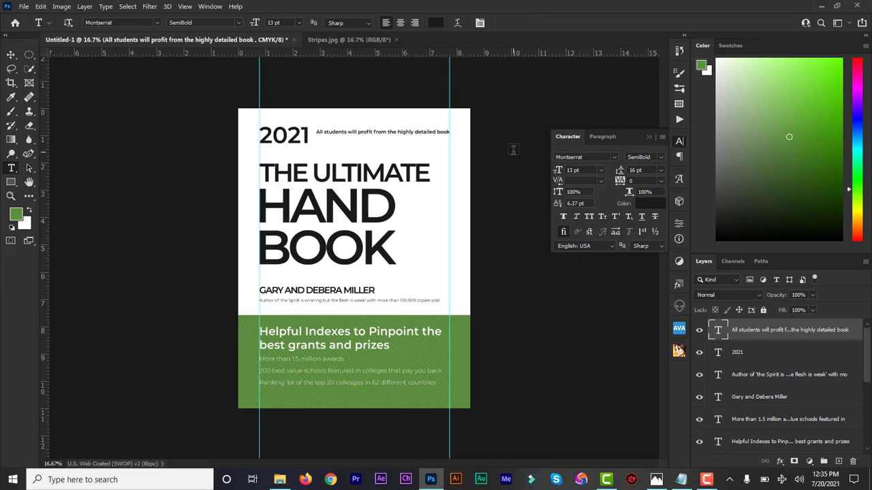
Copy the quote's attribution line, the author's name plus Author of '100 ways to cheat in College', from Notepad into a new Photoshop text layer below the quote.
{"action": "left_click", "coordinate": [317, 143]}
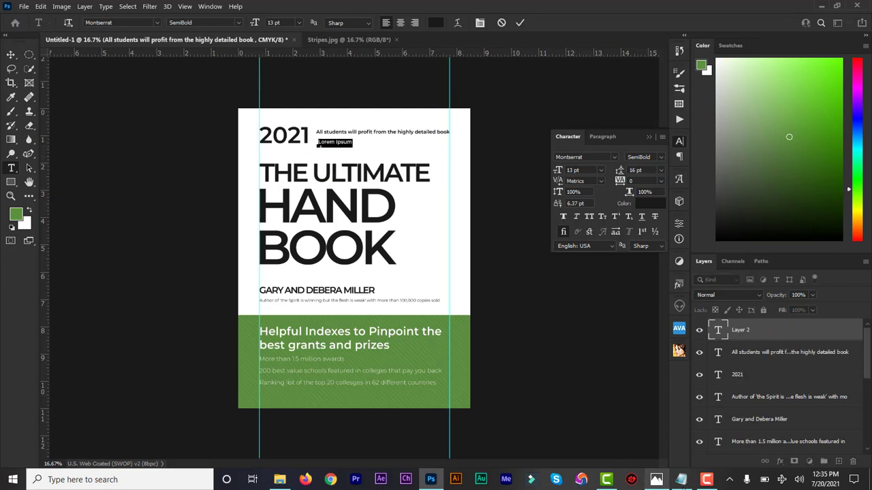
{"action": "left_click", "coordinate": [682, 481]}
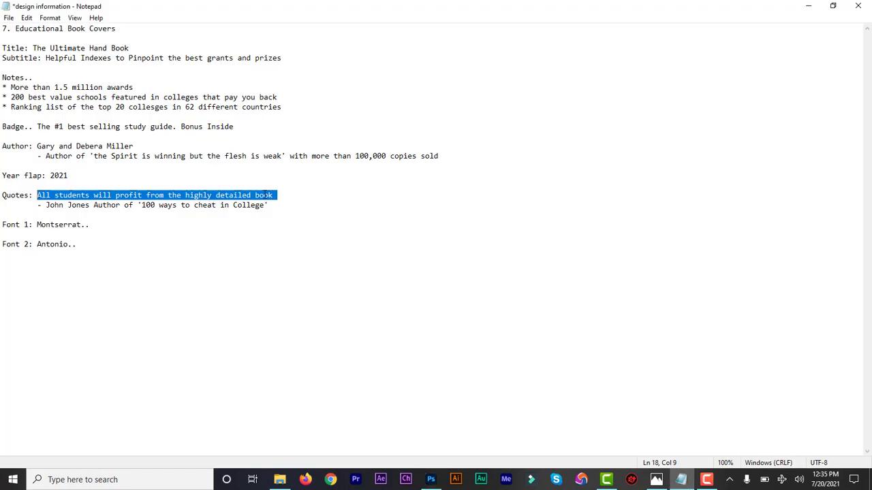
{"action": "left_click_drag", "start_coordinate": [278, 205], "coordinate": [39, 209]}
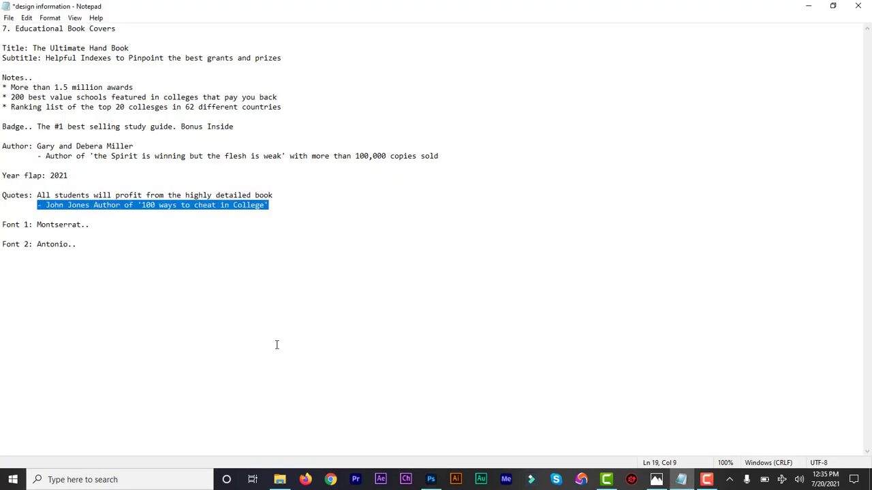
{"action": "left_click", "coordinate": [430, 480]}
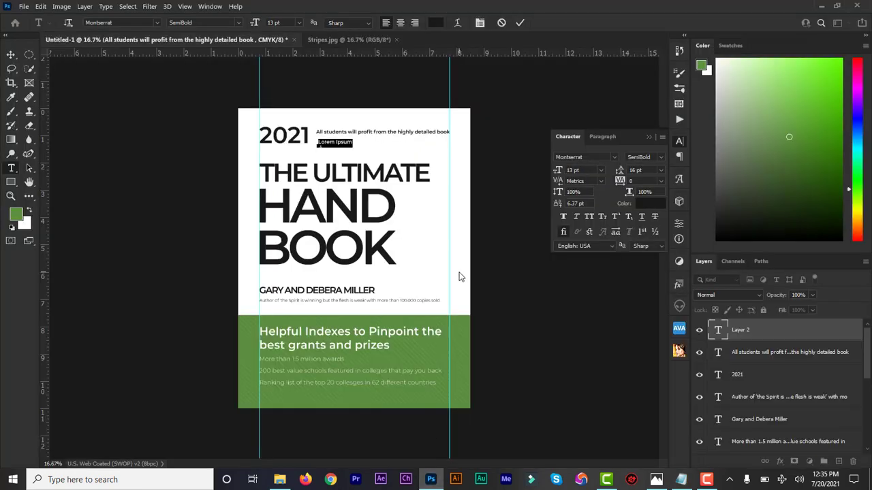
{"action": "type", "text": "- John Jones Author of 300 ways to cheat in College"}
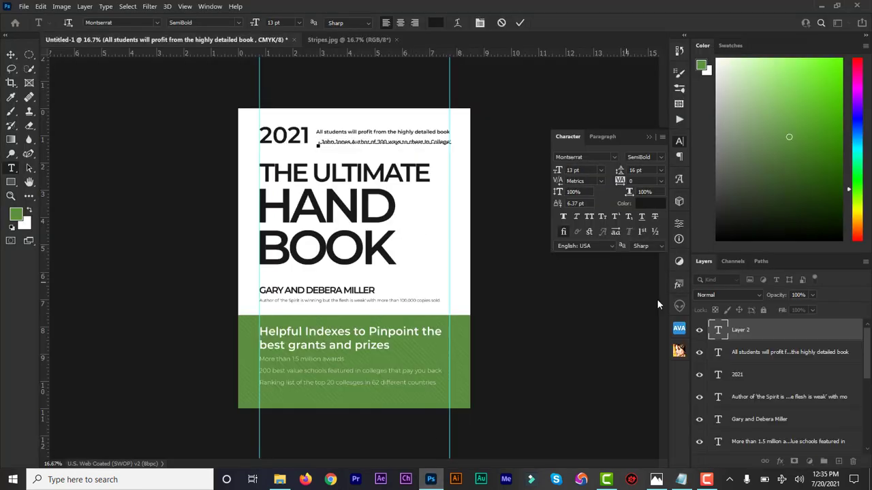
Set the attribution line to 10 pt and move it up close beneath the quote, aligned with the quote's start.
{"action": "double_click", "coordinate": [718, 332]}
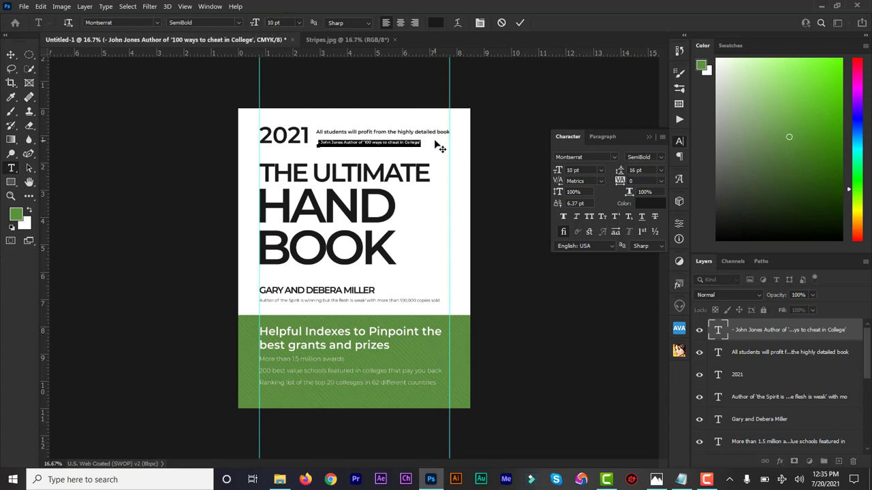
{"action": "key", "text": "Escape"}
{"action": "key", "text": "ctrl+shift+Up"}
{"action": "key", "text": "ctrl+shift+Up"}
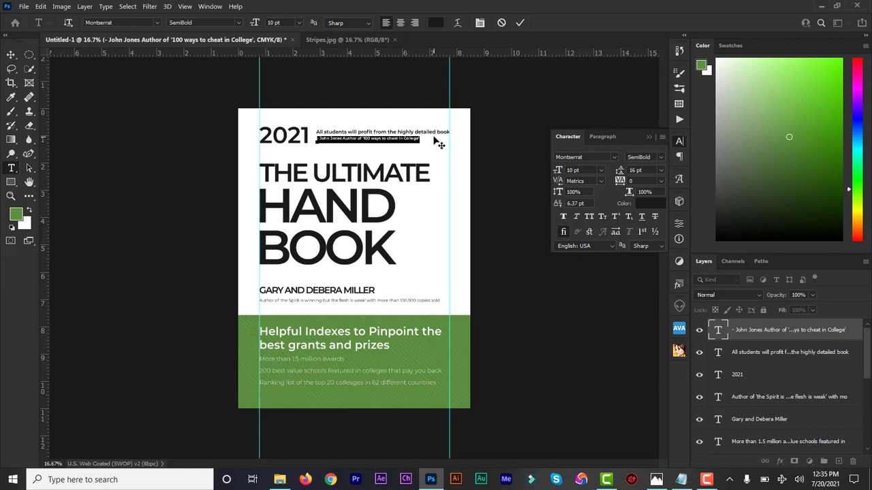
{"action": "left_click", "coordinate": [520, 22]}
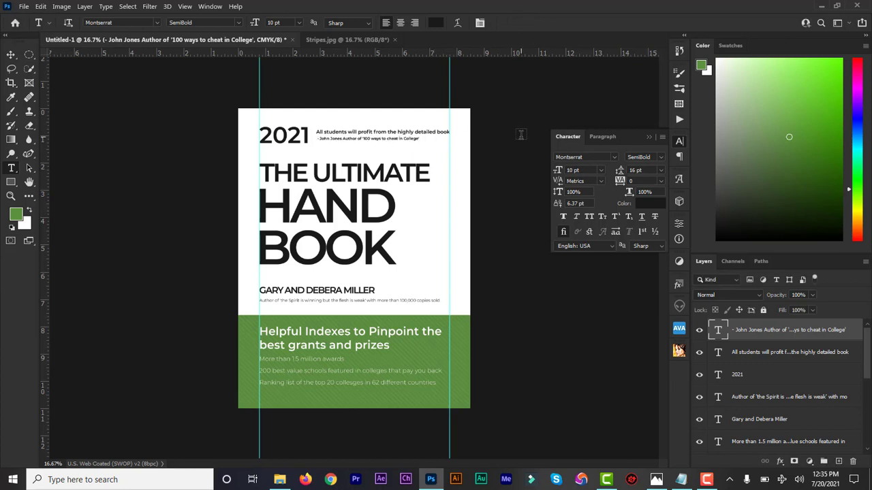
{"action": "left_click", "coordinate": [10, 56]}
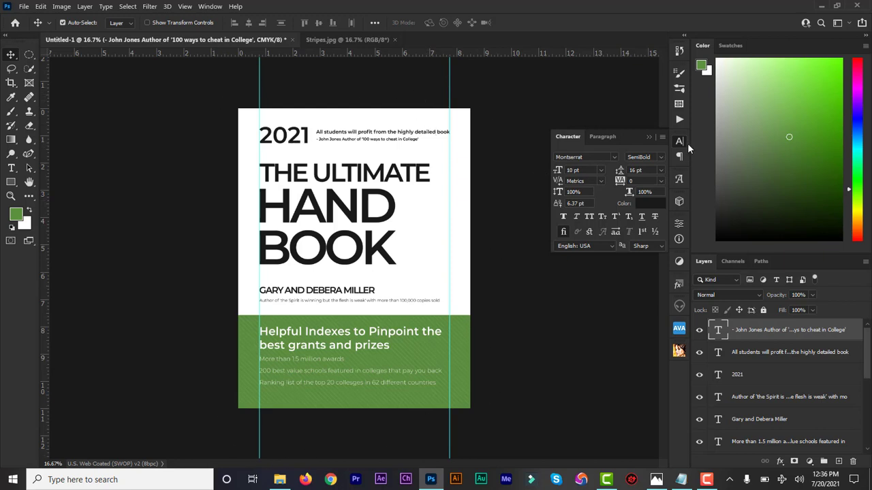
{"action": "left_click", "coordinate": [648, 137]}
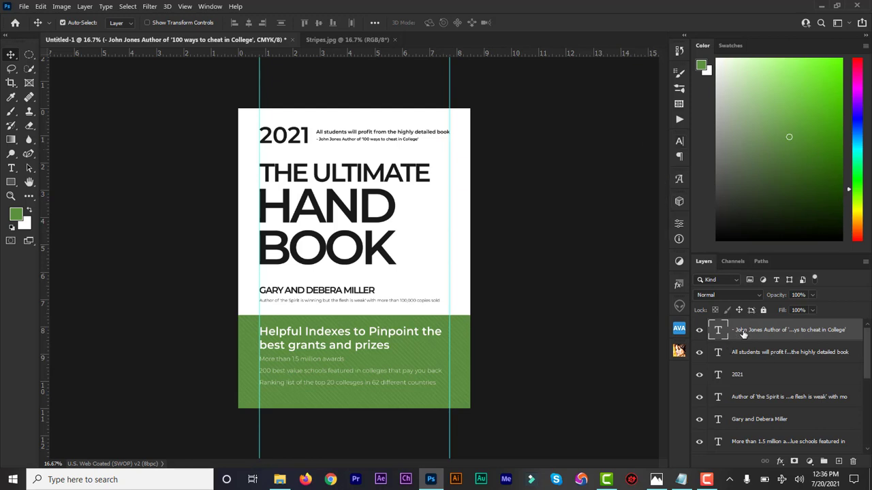
Draw a rectangle covering the whole page, about 8.54 x 11 in, above all layers and set its layer fill to 0%.
{"action": "left_click", "coordinate": [838, 463]}
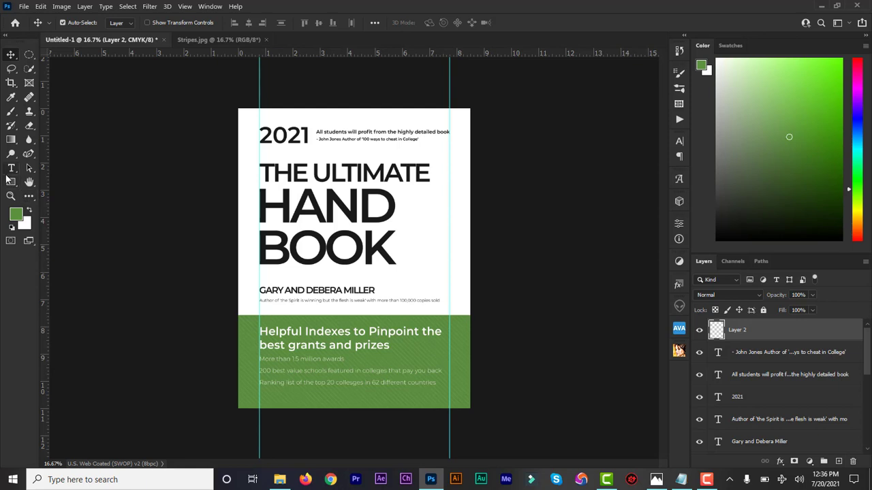
{"action": "left_click", "coordinate": [10, 183]}
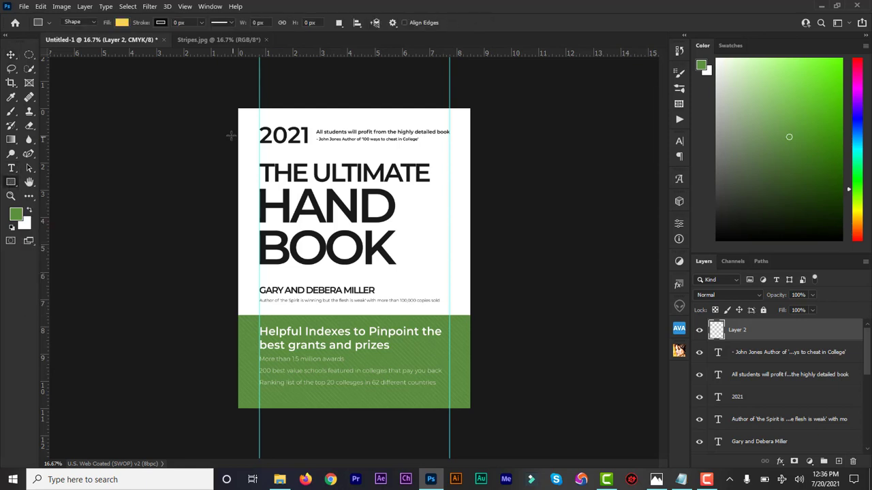
{"action": "left_click_drag", "start_coordinate": [238, 108], "coordinate": [470, 408]}
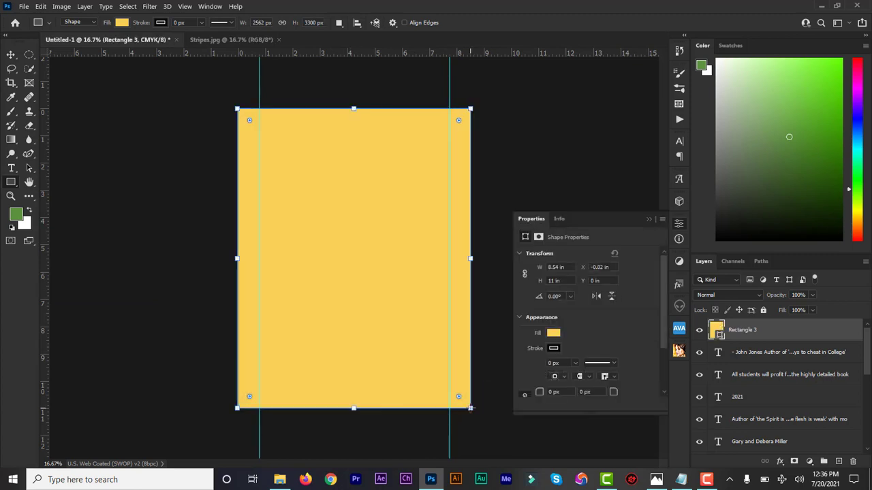
{"action": "left_click", "coordinate": [813, 310]}
{"action": "left_click_drag", "start_coordinate": [814, 324], "coordinate": [751, 325]}
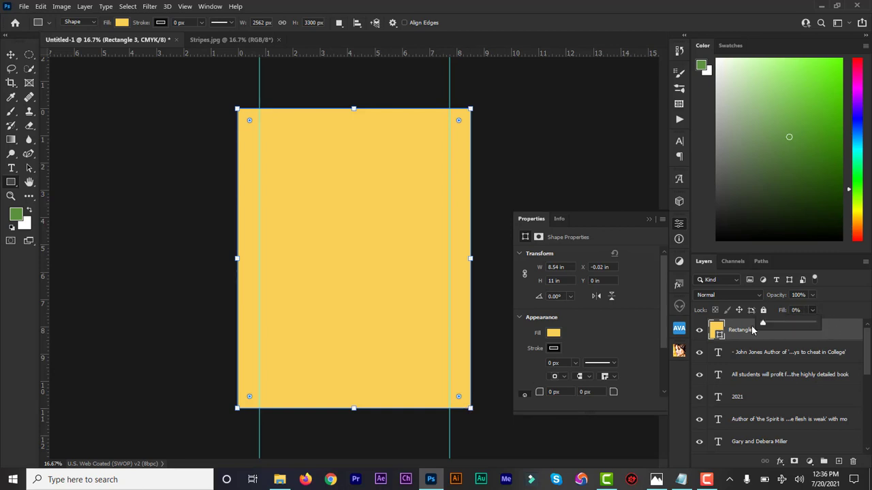
Add an inside stroke of 103 px in blue 397891 to the full-page rectangle as a cover border.
{"action": "left_click", "coordinate": [780, 462]}
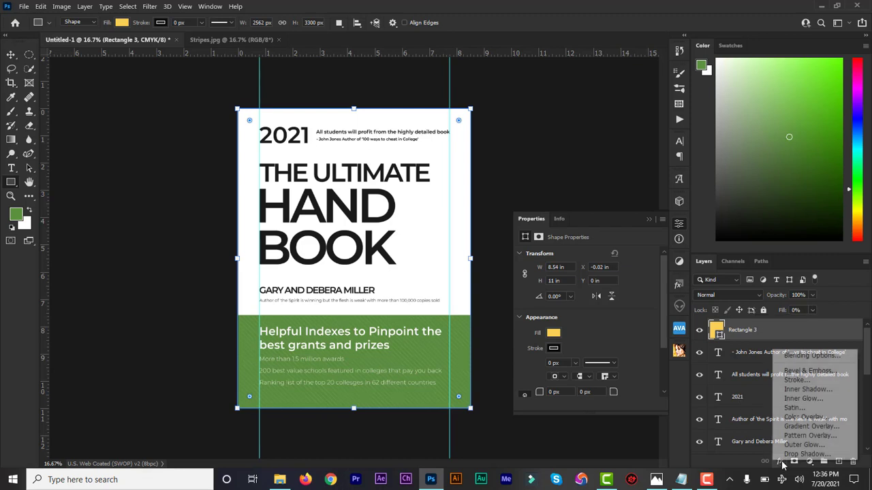
{"action": "left_click", "coordinate": [810, 381]}
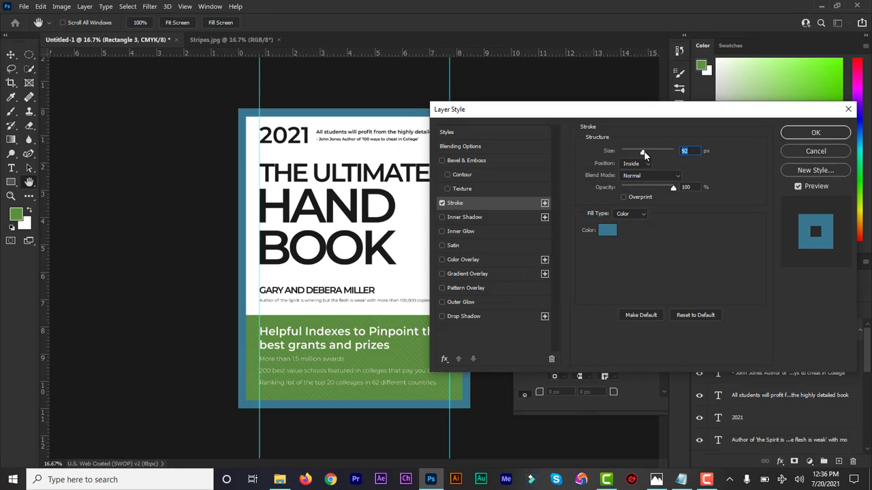
{"action": "left_click_drag", "start_coordinate": [645, 156], "coordinate": [634, 152]}
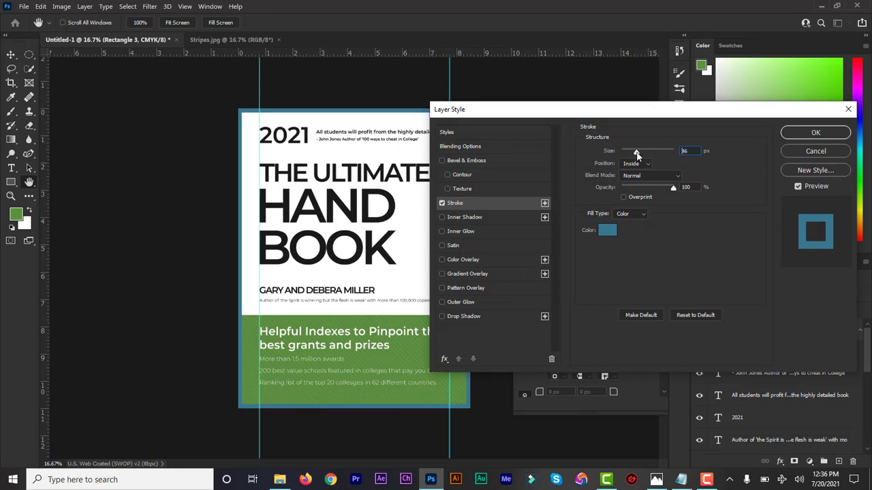
{"action": "type", "text": "1"}
{"action": "left_click", "coordinate": [607, 230]}
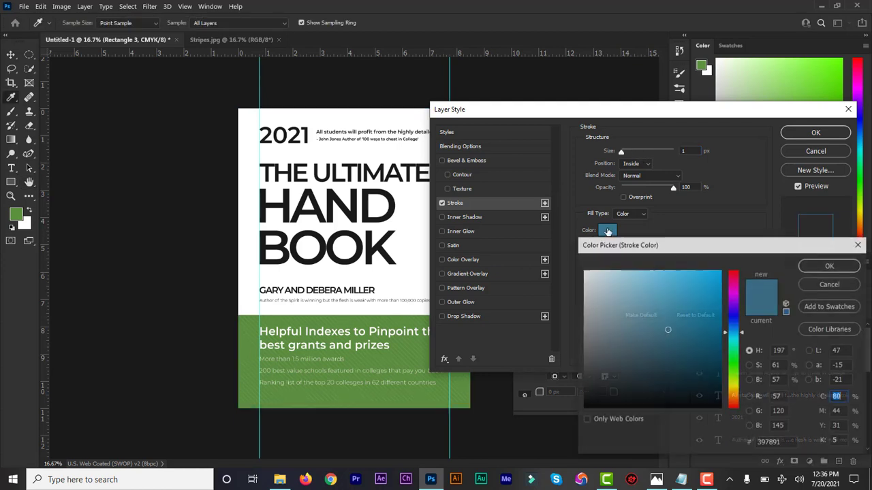
{"action": "left_click", "coordinate": [823, 269]}
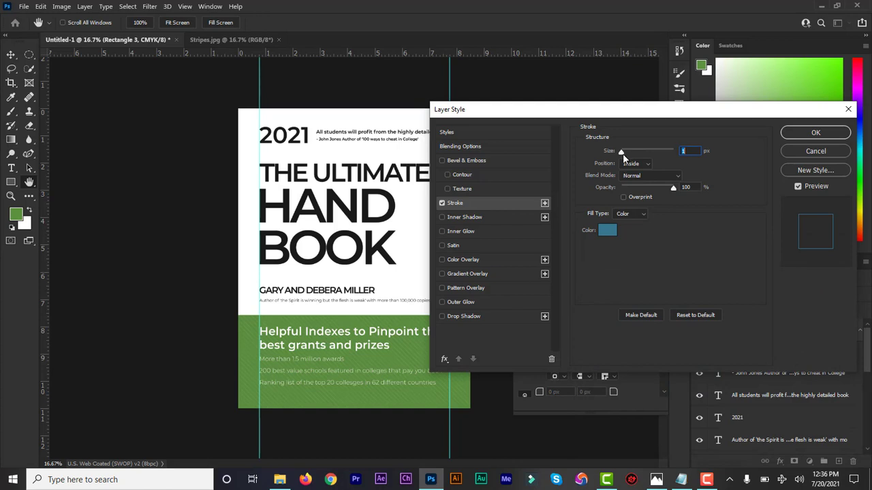
{"action": "left_click_drag", "start_coordinate": [622, 153], "coordinate": [646, 157]}
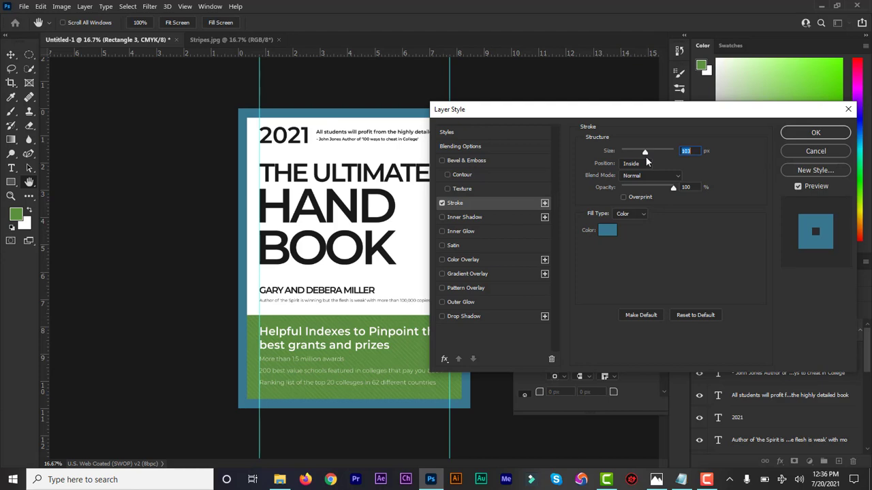
{"action": "left_click", "coordinate": [816, 134]}
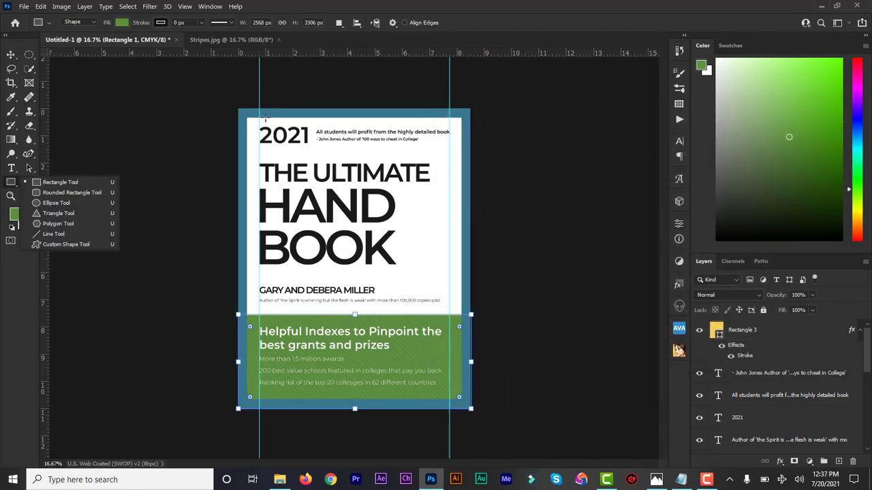
Draw a separate rectangle about 1.9 x 1.36 in over the year 2021, from the border's inner upper edge at the left margin guide.
{"action": "left_click", "coordinate": [755, 332]}
{"action": "left_click", "coordinate": [755, 331]}
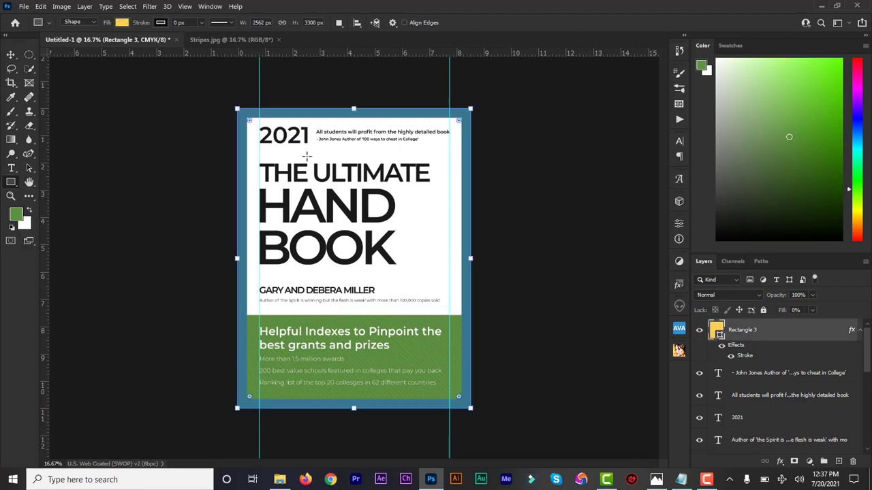
{"action": "key", "text": "Return"}
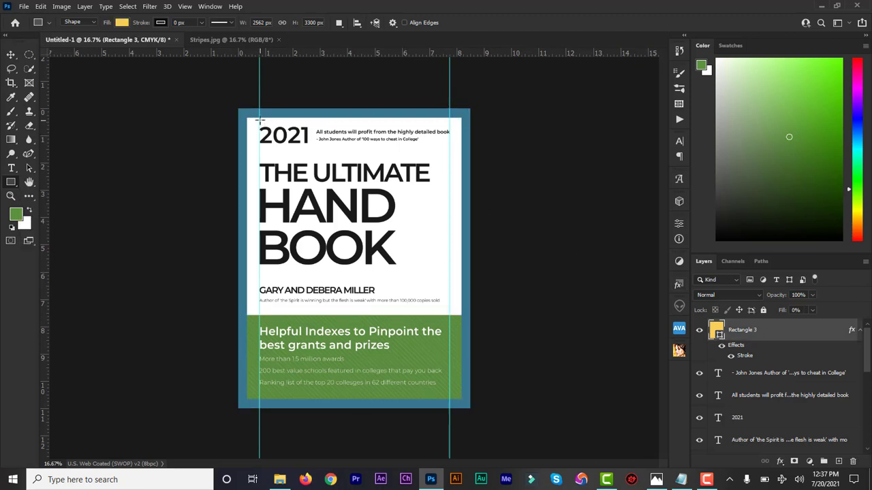
{"action": "left_click_drag", "start_coordinate": [259, 117], "coordinate": [310, 154]}
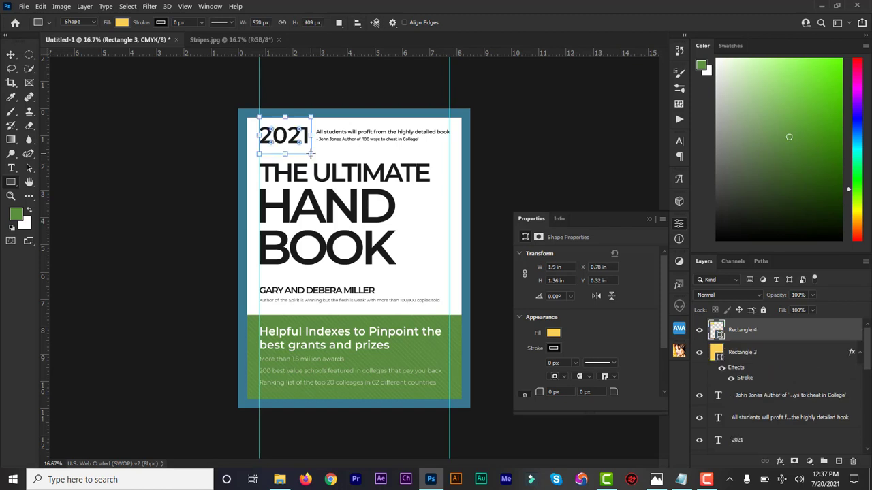
Fill the small rectangle with the border's blue 397891 and move the 2021 text layer above it.
{"action": "double_click", "coordinate": [715, 330]}
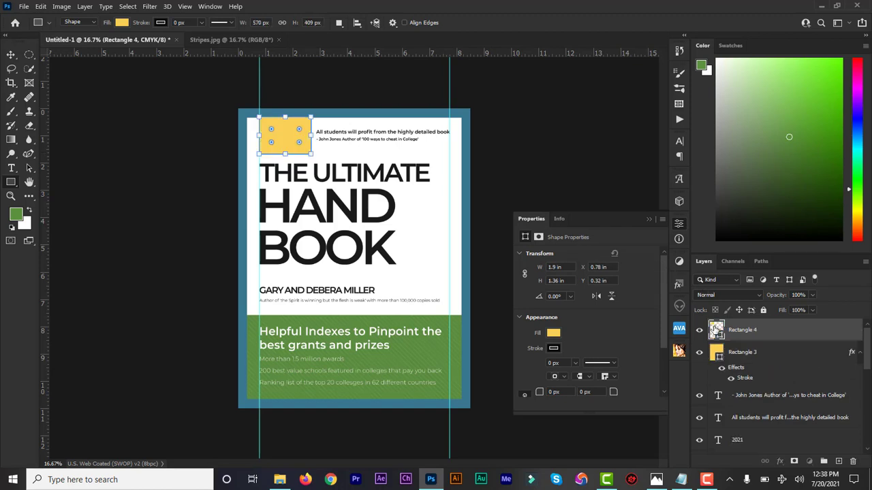
{"action": "left_click", "coordinate": [468, 286]}
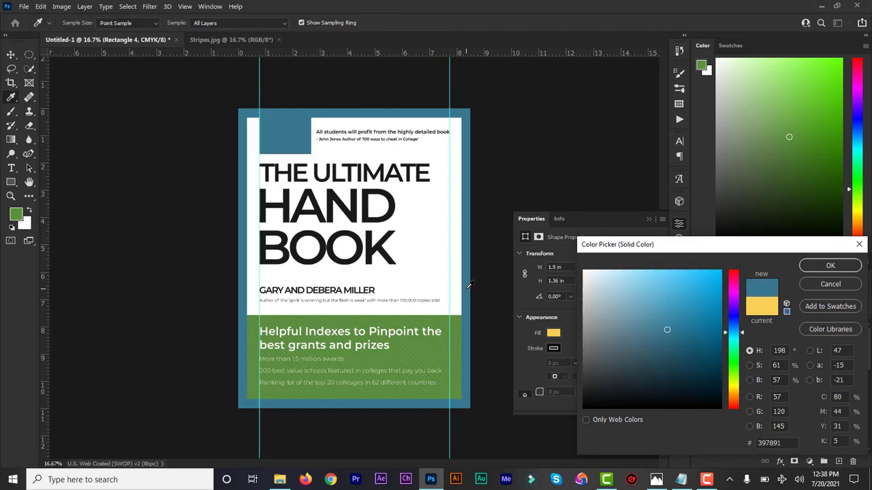
{"action": "left_click", "coordinate": [803, 264]}
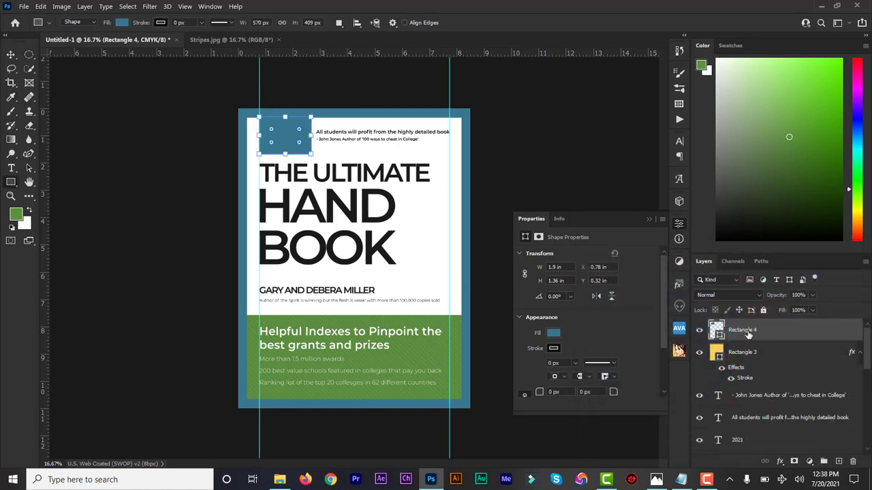
{"action": "left_click", "coordinate": [740, 441]}
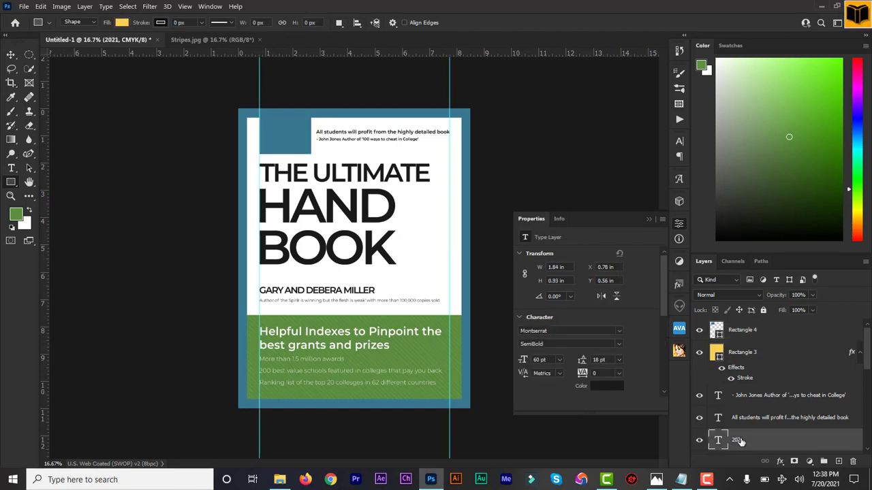
{"action": "left_click_drag", "start_coordinate": [740, 442], "coordinate": [736, 330]}
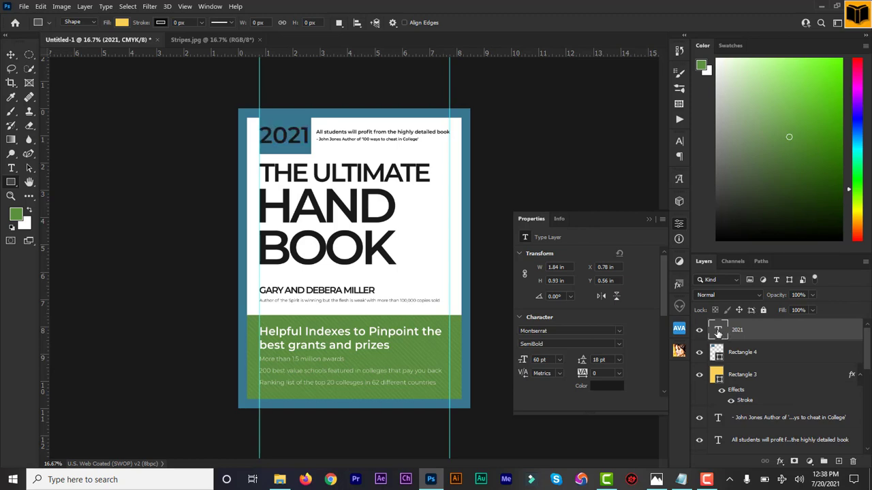
Recolor the 2021 text to white (ffffff).
{"action": "double_click", "coordinate": [718, 332]}
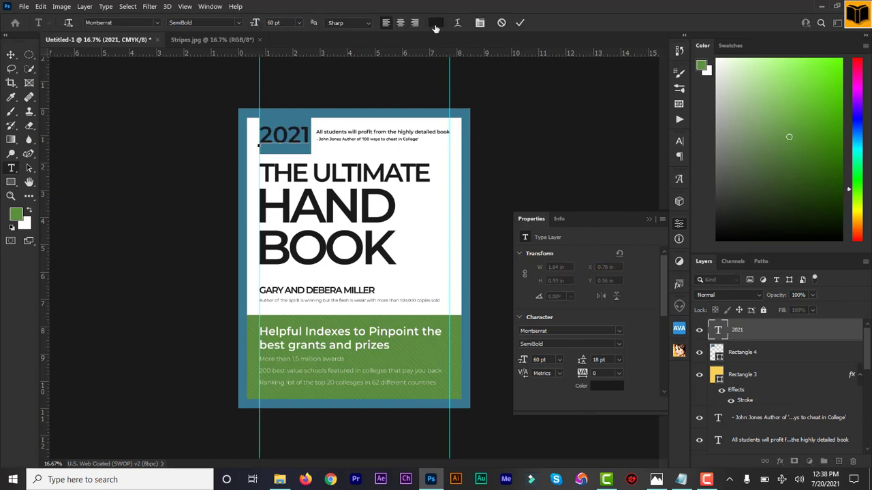
{"action": "left_click", "coordinate": [434, 22]}
{"action": "left_click", "coordinate": [442, 153]}
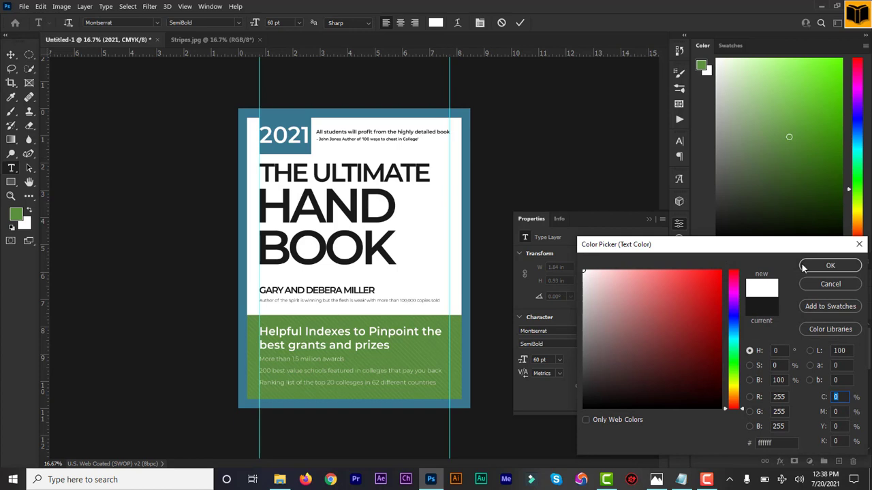
{"action": "left_click", "coordinate": [830, 265]}
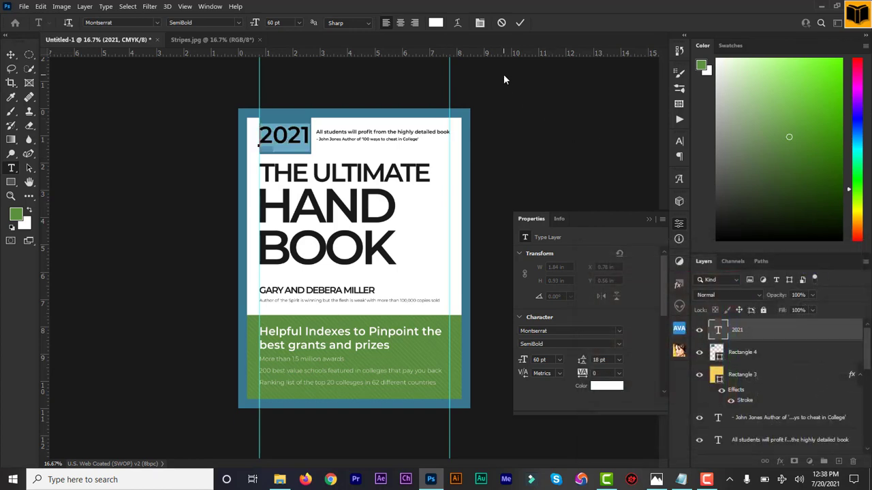
{"action": "left_click", "coordinate": [519, 23]}
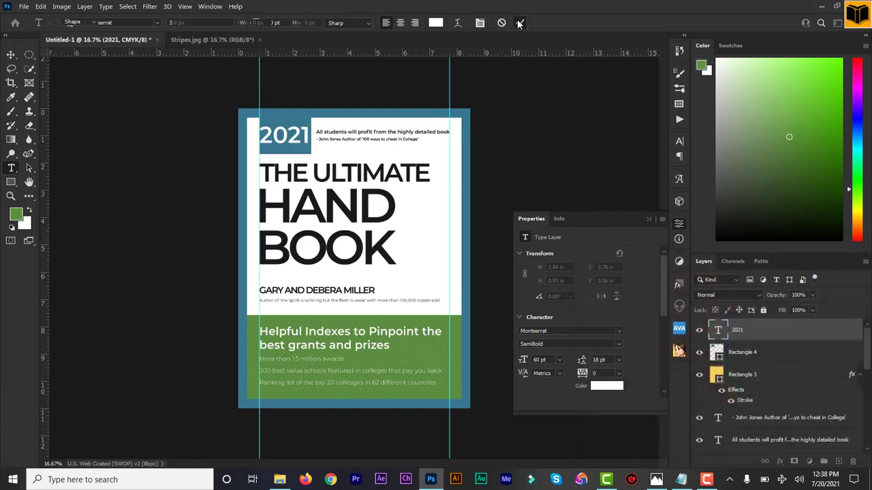
{"action": "key", "text": "u"}
{"action": "left_click", "coordinate": [648, 218]}
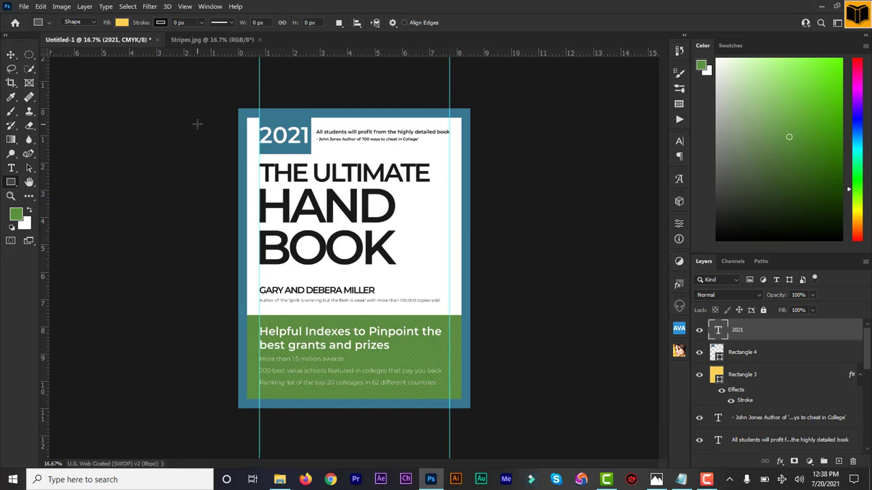
Nudge the 2021 text slightly to the right, away from the left margin guide.
{"action": "left_click", "coordinate": [12, 55]}
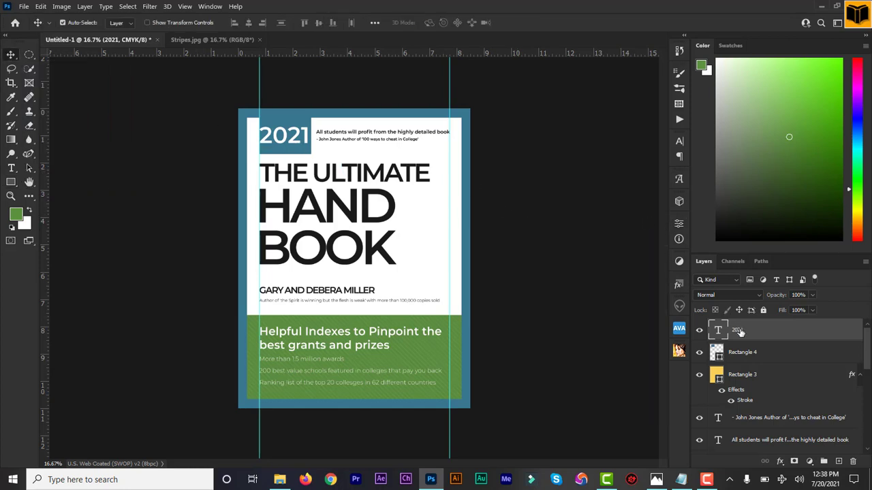
{"action": "key", "text": "Right"}
{"action": "key", "text": "Right"}
{"action": "key", "text": "Right"}
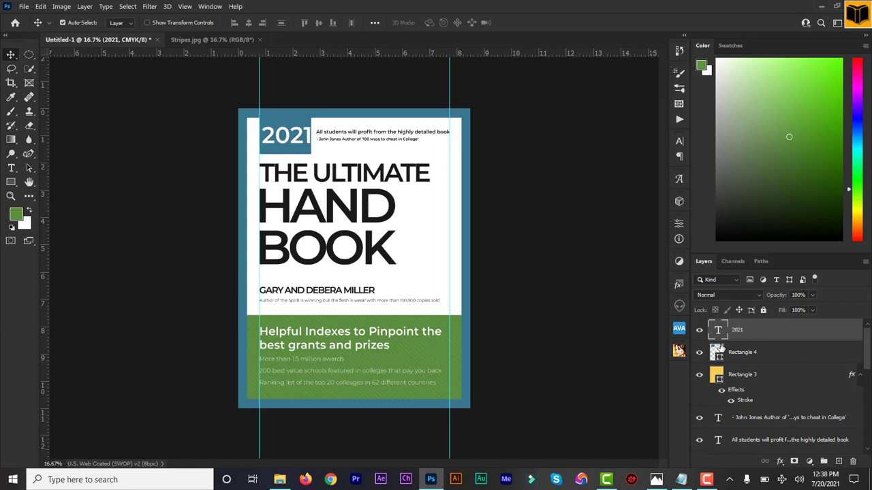
Scale the small blue rectangle behind 2021 to about 101.4% by extending its right edge.
{"action": "left_click", "coordinate": [719, 348]}
{"action": "key", "text": "ctrl+t"}
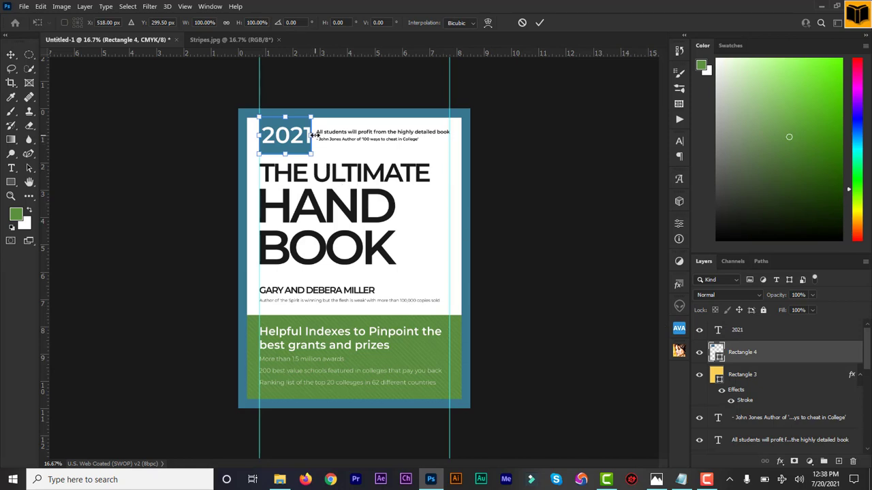
{"action": "left_click_drag", "start_coordinate": [314, 135], "coordinate": [315, 134]}
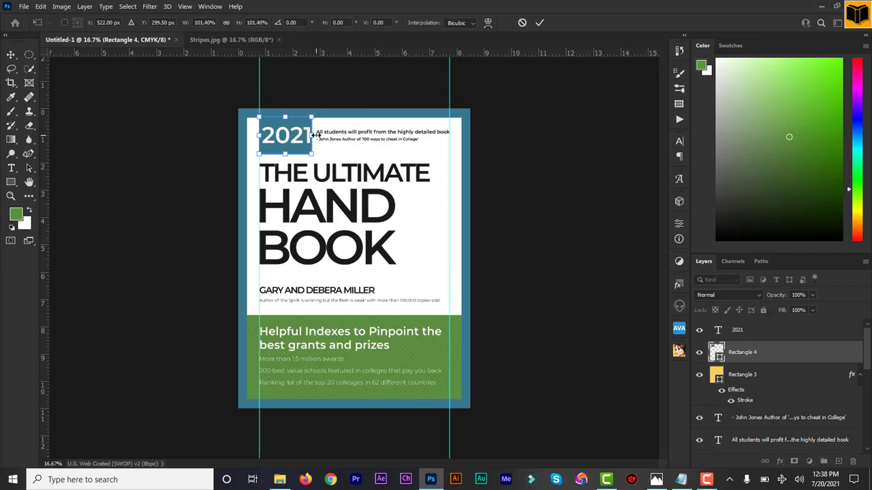
{"action": "left_click", "coordinate": [539, 23]}
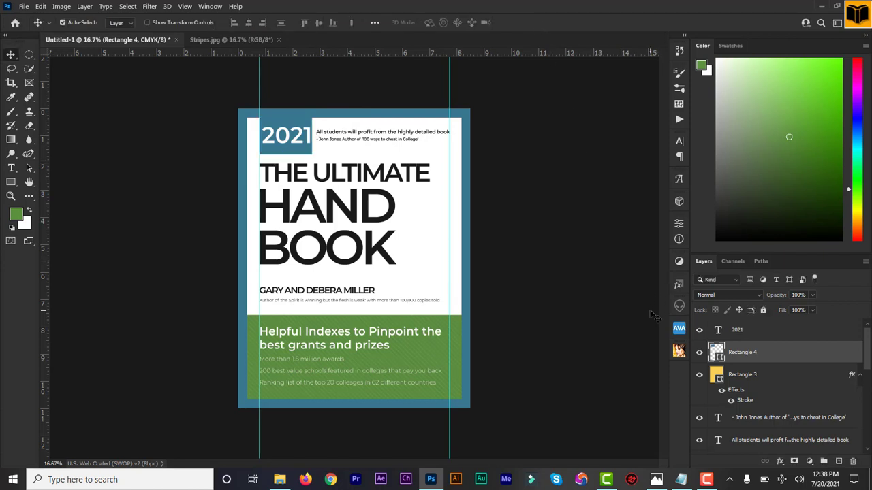
Draw the round seal custom shape, about 1.92 x 1.92 in, beside HAND BOOK, above the 2021 text layer.
{"action": "left_click", "coordinate": [720, 332]}
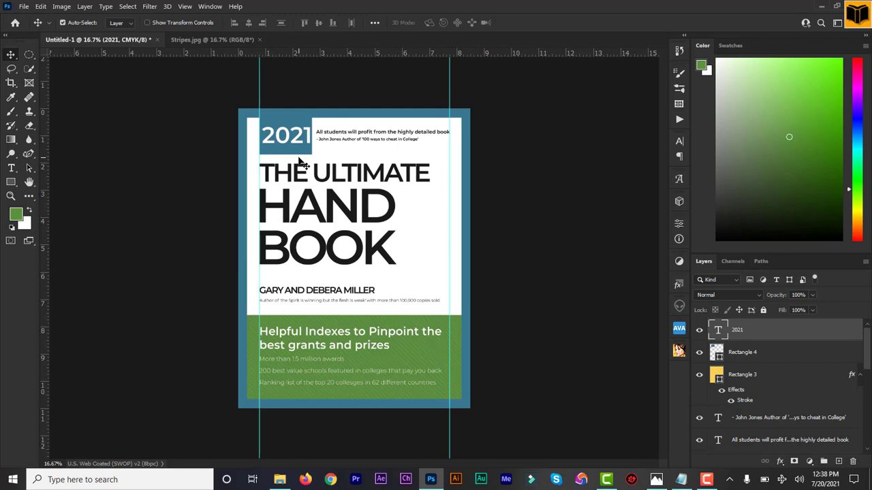
{"action": "left_click", "coordinate": [13, 185]}
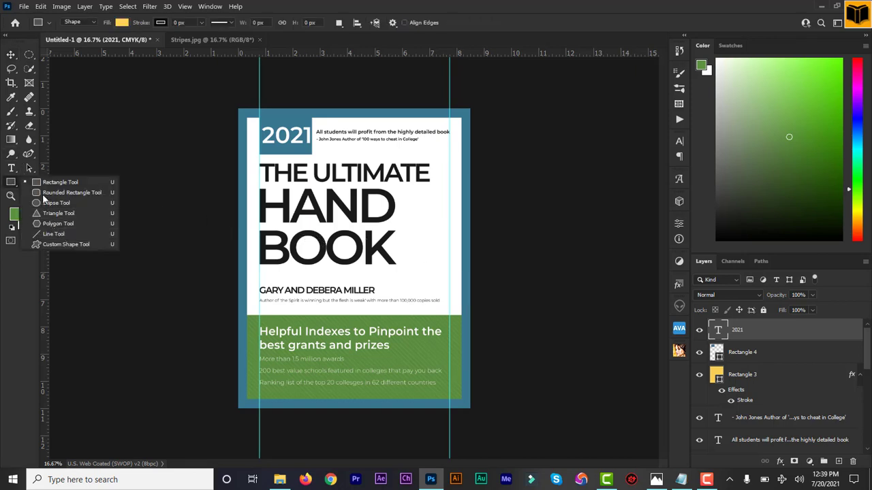
{"action": "left_click", "coordinate": [74, 245]}
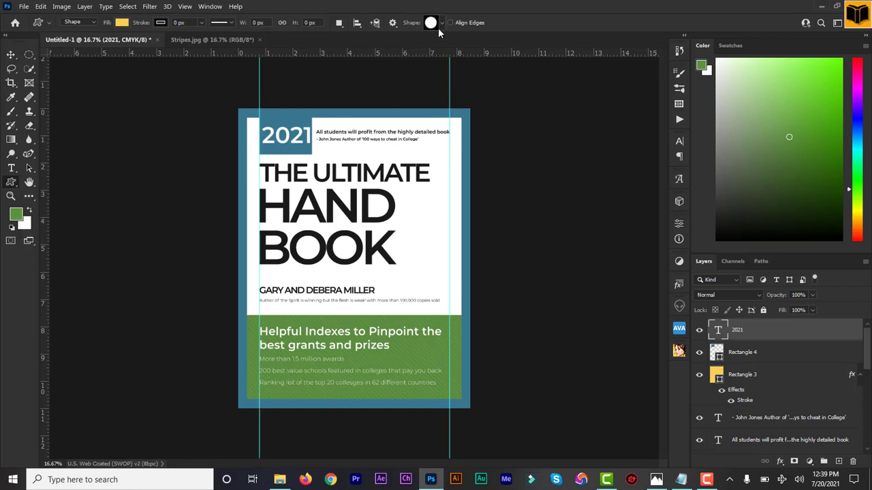
{"action": "left_click", "coordinate": [439, 25]}
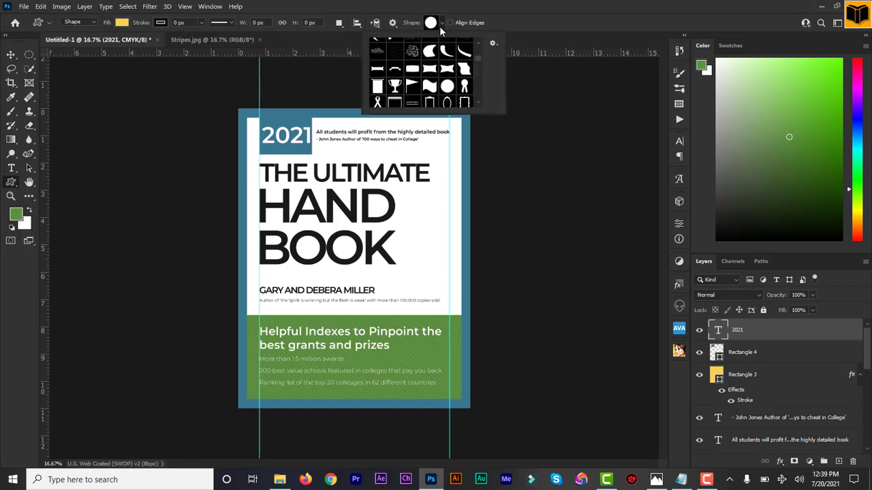
{"action": "left_click", "coordinate": [447, 87]}
{"action": "left_click_drag", "start_coordinate": [406, 196], "coordinate": [458, 258]}
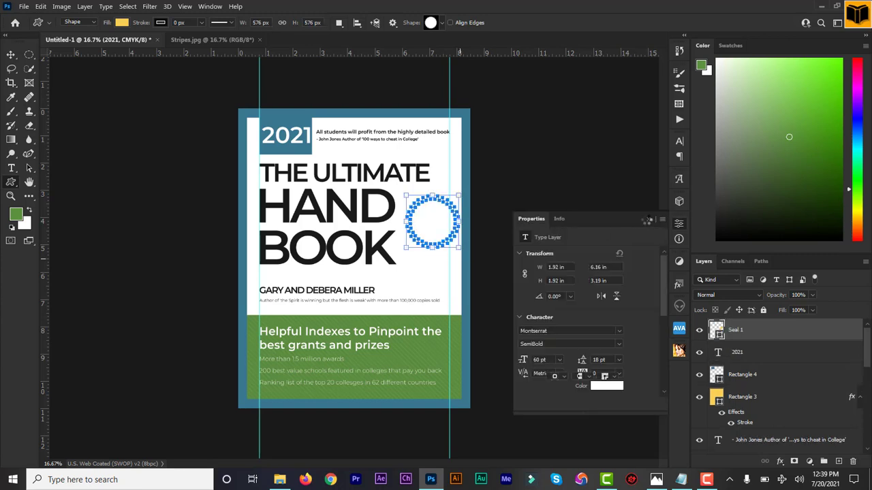
{"action": "left_click", "coordinate": [648, 219]}
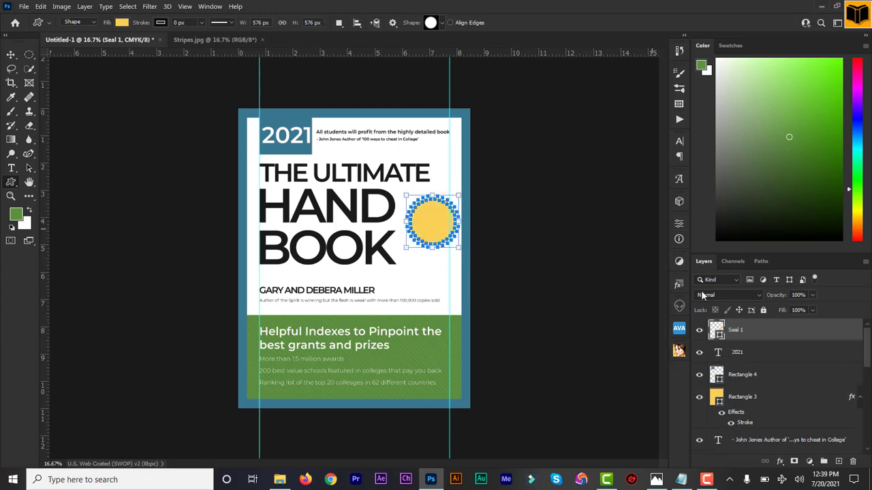
Change the seal's fill color to pink ce3572.
{"action": "double_click", "coordinate": [718, 329]}
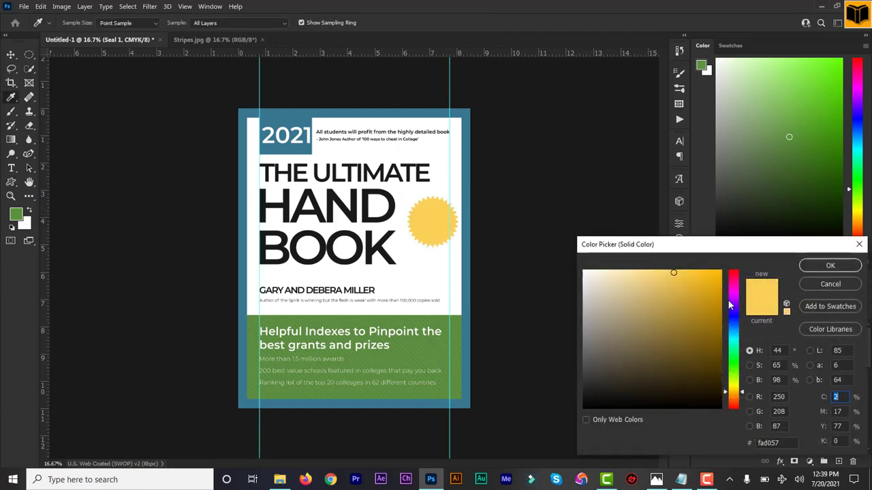
{"action": "key", "text": "Return"}
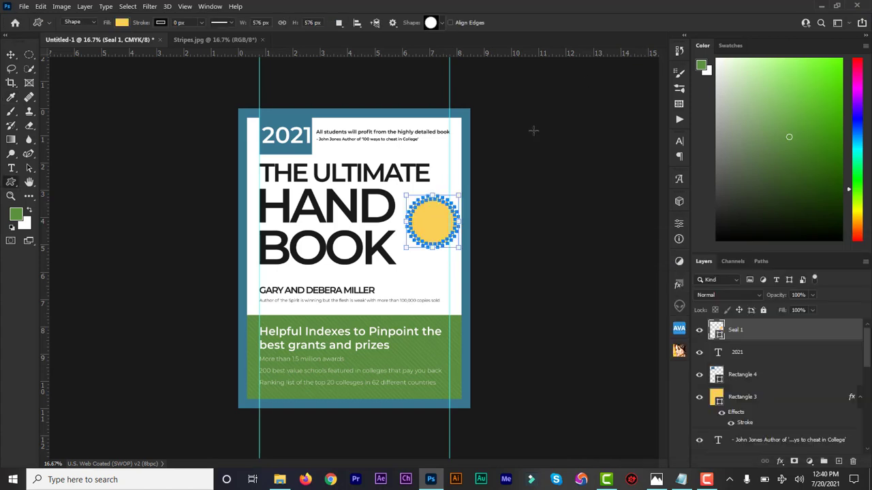
{"action": "double_click", "coordinate": [717, 329]}
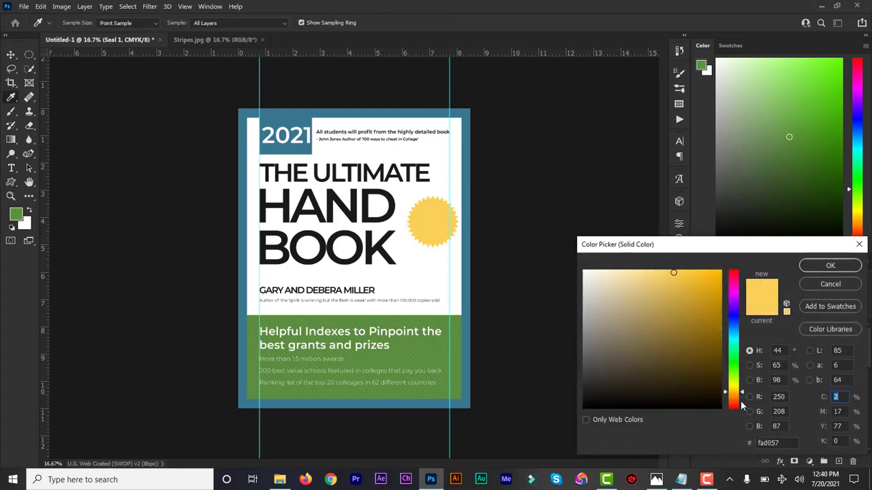
{"action": "left_click_drag", "start_coordinate": [736, 300], "coordinate": [724, 298]}
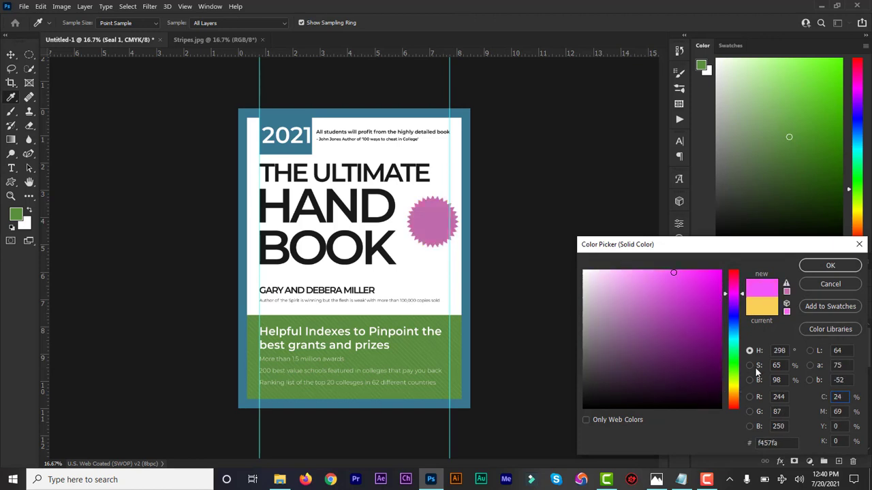
{"action": "left_click_drag", "start_coordinate": [786, 443], "coordinate": [738, 443]}
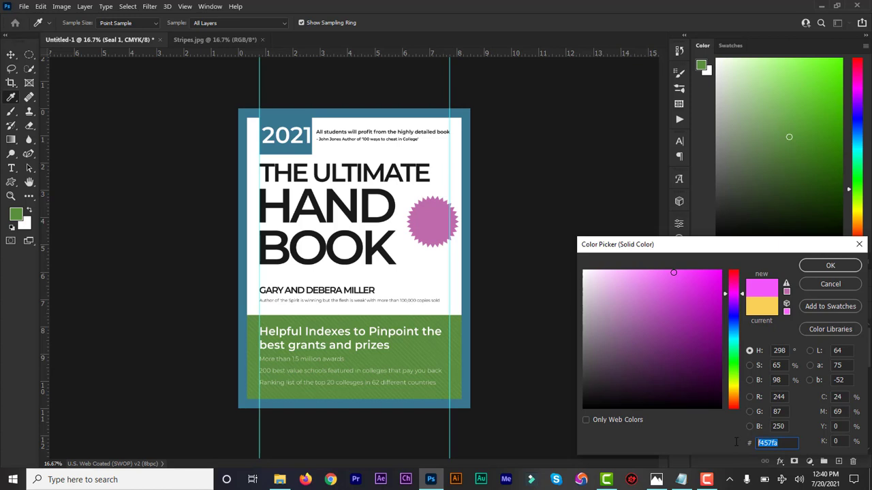
{"action": "type", "text": "d"}
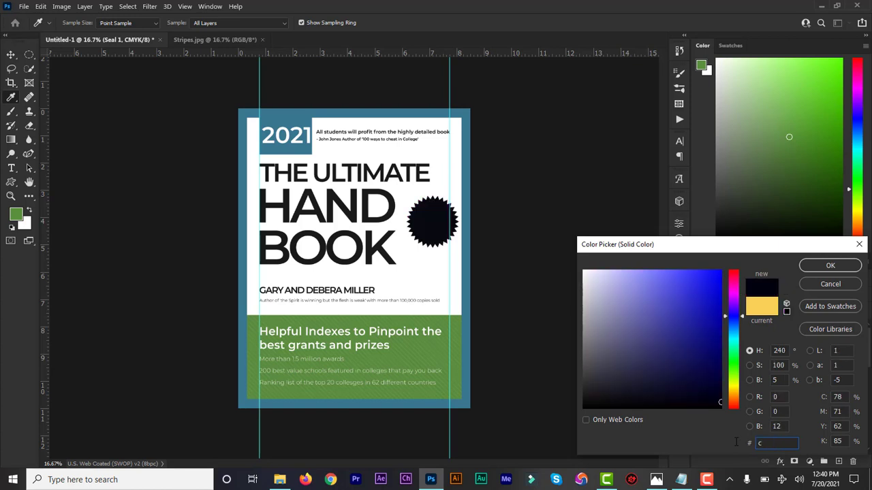
{"action": "type", "text": "e3"}
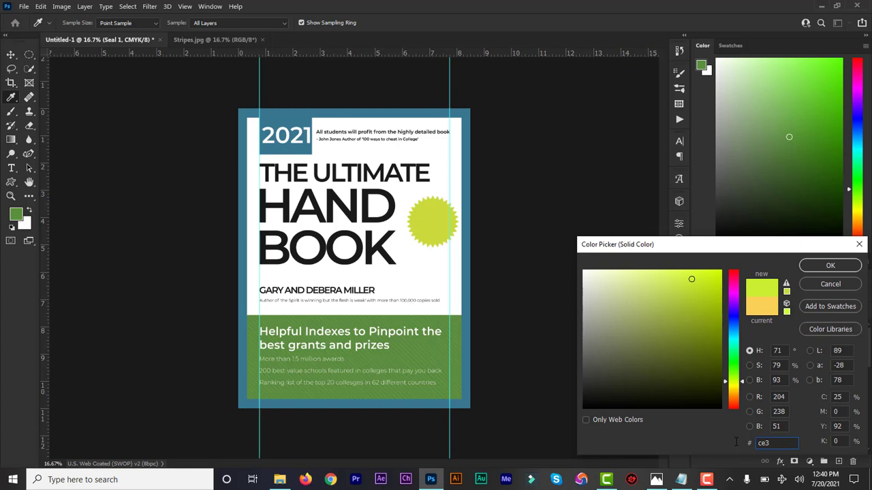
{"action": "type", "text": "572"}
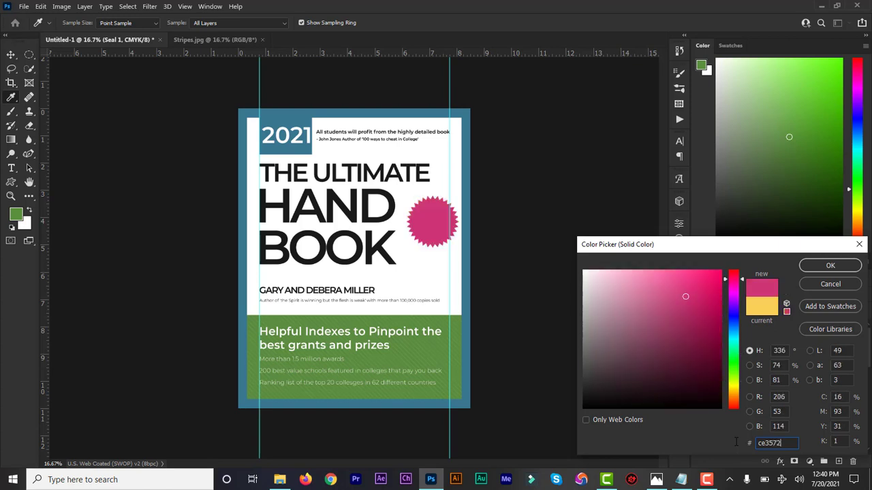
{"action": "left_click", "coordinate": [819, 265]}
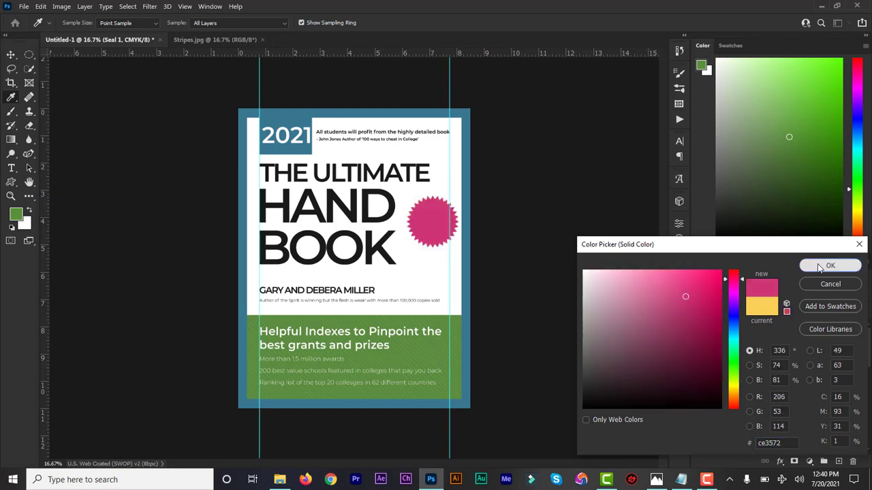
Shift the seal horizontally so its right edge lines up with the right margin guide.
{"action": "left_click", "coordinate": [11, 55]}
{"action": "left_click_drag", "start_coordinate": [171, 126], "coordinate": [116, 114]}
{"action": "key", "text": "shift+Right"}
{"action": "key", "text": "shift+Right"}
{"action": "key", "text": "shift+Right"}
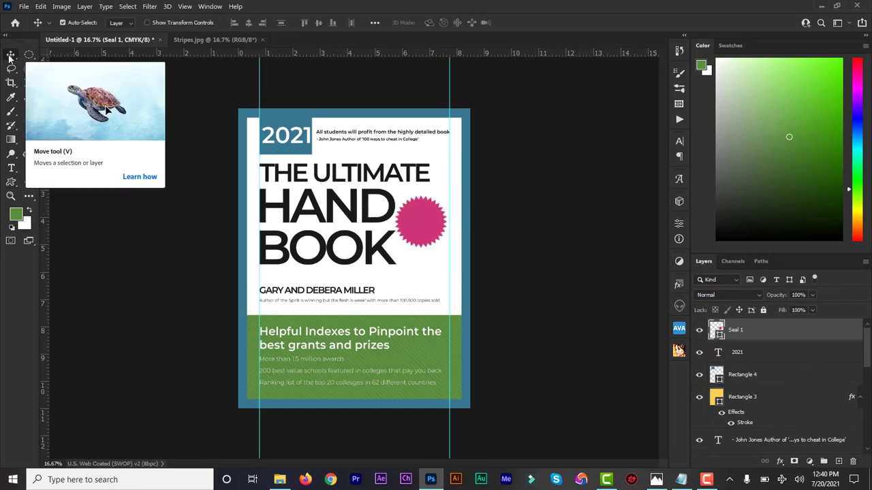
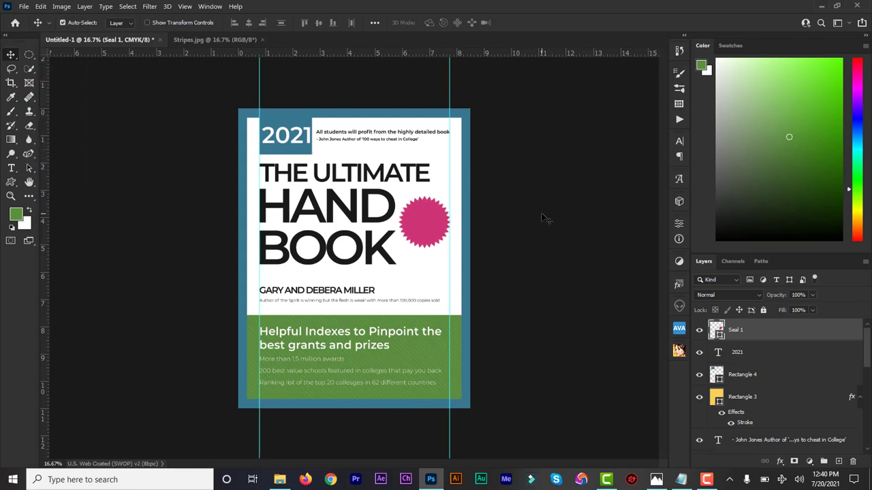
{"action": "key", "text": "ctrl+plus"}
{"action": "key", "text": "ctrl+plus"}
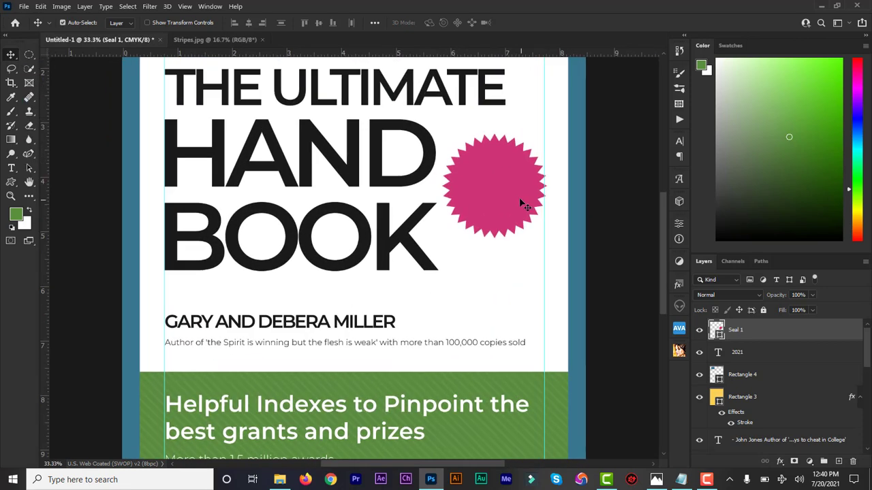
{"action": "left_click_drag", "start_coordinate": [520, 203], "coordinate": [517, 198]}
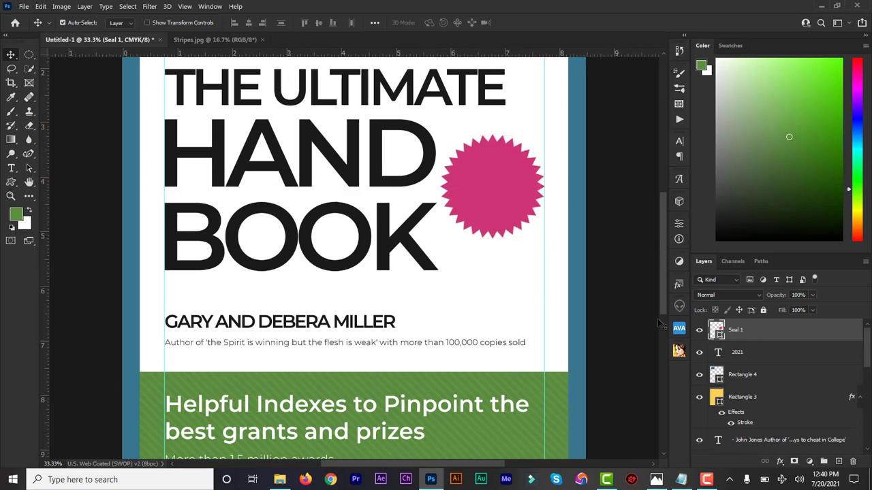
Switch to the design information notes in Notepad and copy "The #1" from the badge line.
{"action": "left_click", "coordinate": [681, 480]}
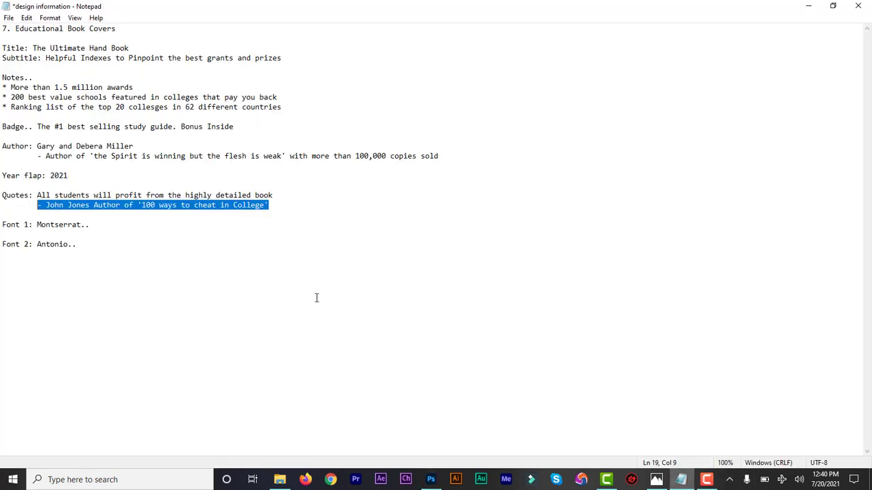
{"action": "left_click", "coordinate": [80, 232]}
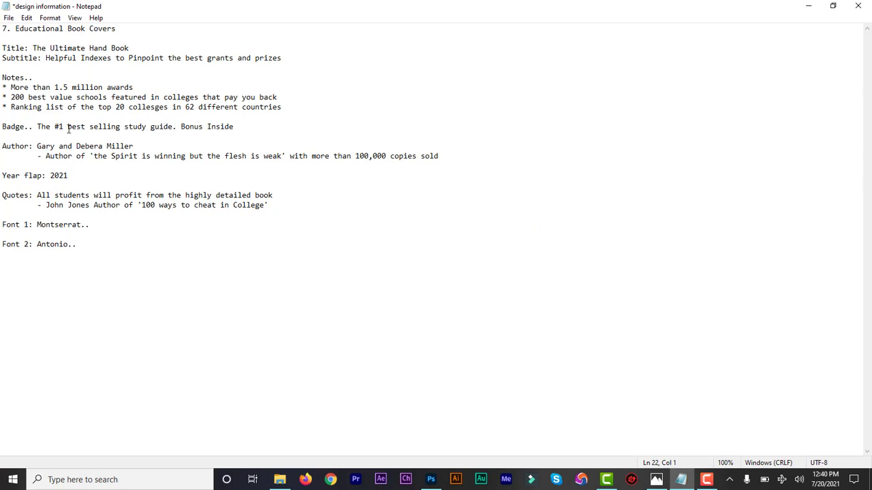
{"action": "left_click_drag", "start_coordinate": [64, 129], "coordinate": [38, 127]}
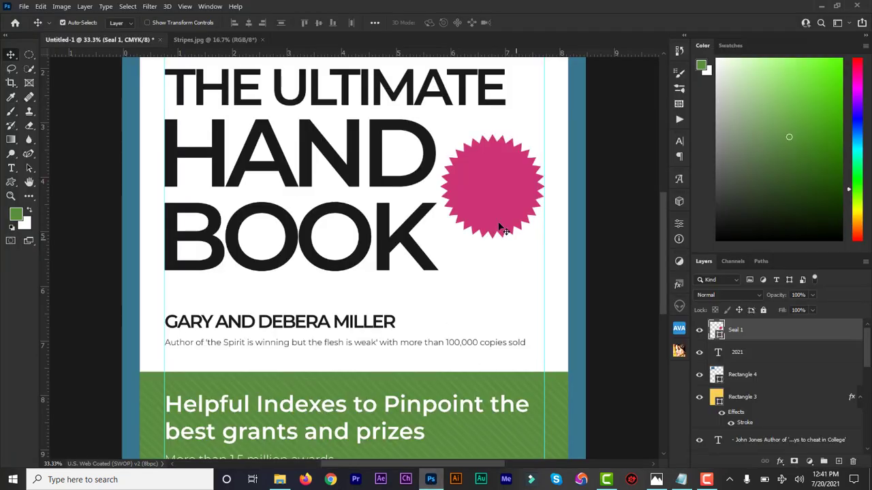
Add the text "The #1" over the pink seal, set its size to 20 pt and position it in the seal's upper part.
{"action": "left_click", "coordinate": [11, 169]}
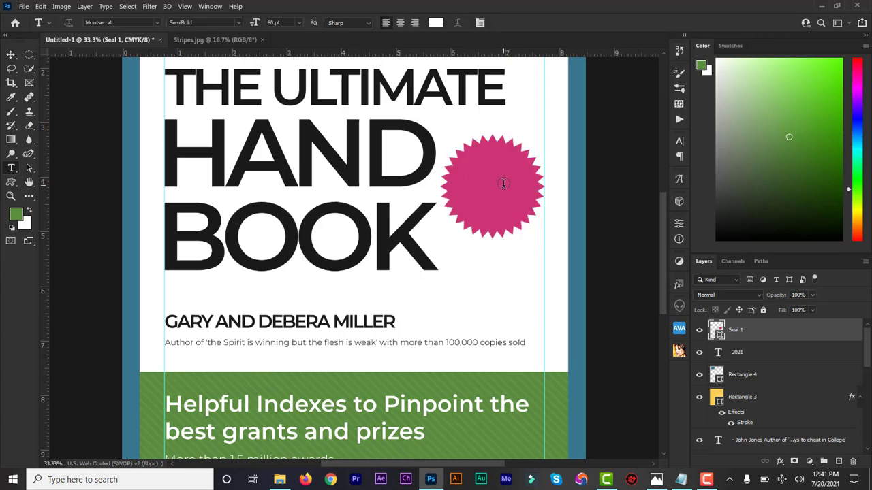
{"action": "left_click", "coordinate": [476, 167]}
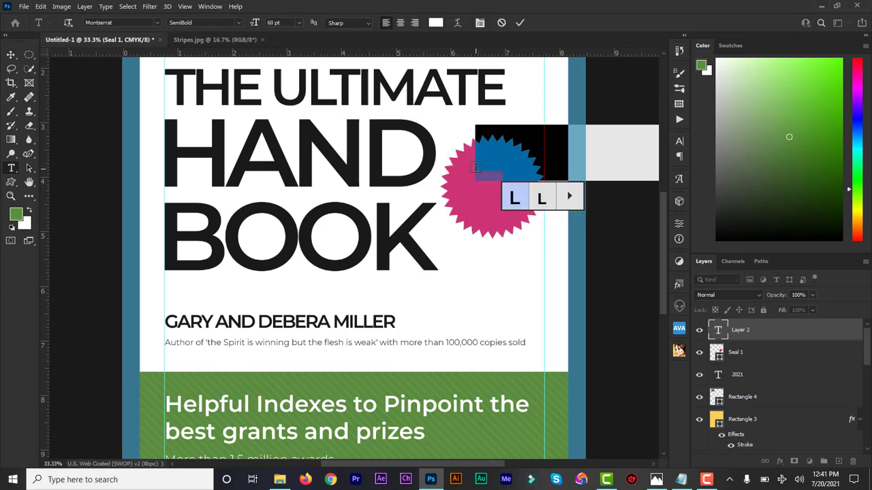
{"action": "type", "text": "The #1"}
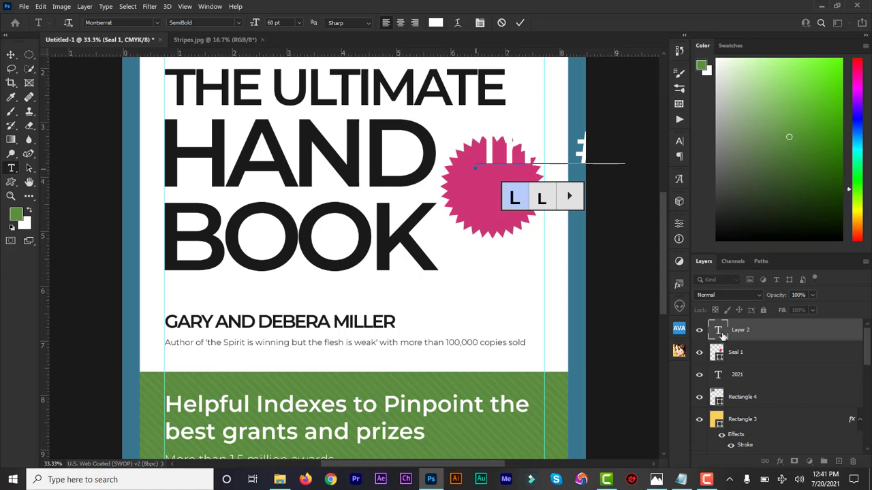
{"action": "left_click", "coordinate": [719, 332]}
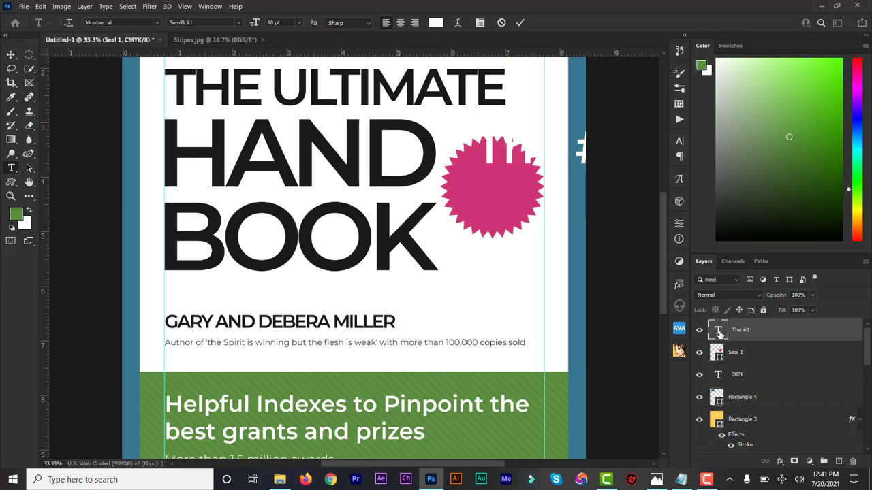
{"action": "double_click", "coordinate": [719, 332]}
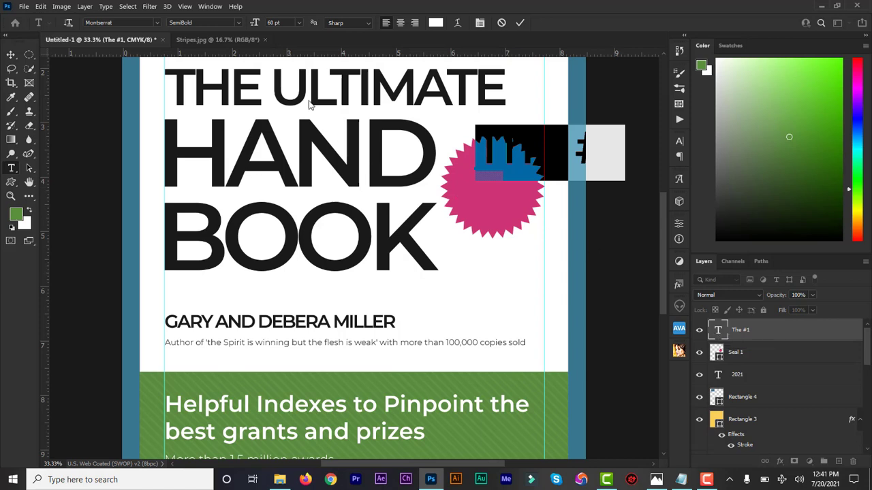
{"action": "left_click_drag", "start_coordinate": [257, 24], "coordinate": [237, 25]}
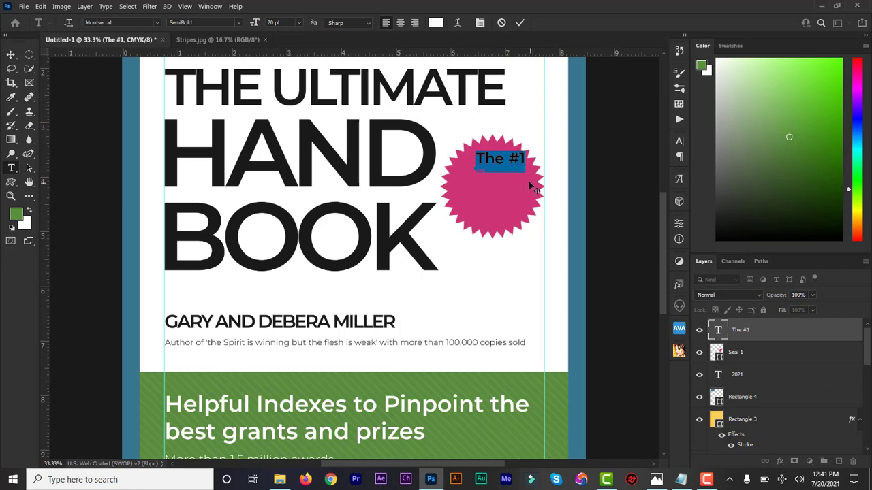
{"action": "mouse_move", "coordinate": [526, 184]}
{"action": "left_mouse_down"}
{"action": "mouse_move", "coordinate": [514, 203]}
{"action": "mouse_move", "coordinate": [516, 190]}
{"action": "left_mouse_up"}
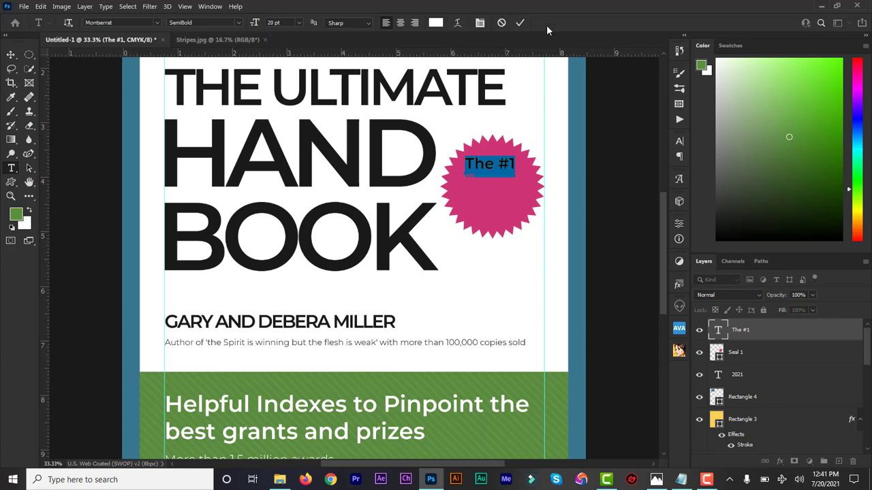
Change the "The #1" text's font to Antonio Bold and recenter it horizontally on the seal.
{"action": "left_click", "coordinate": [131, 22]}
{"action": "type", "text": "anto"}
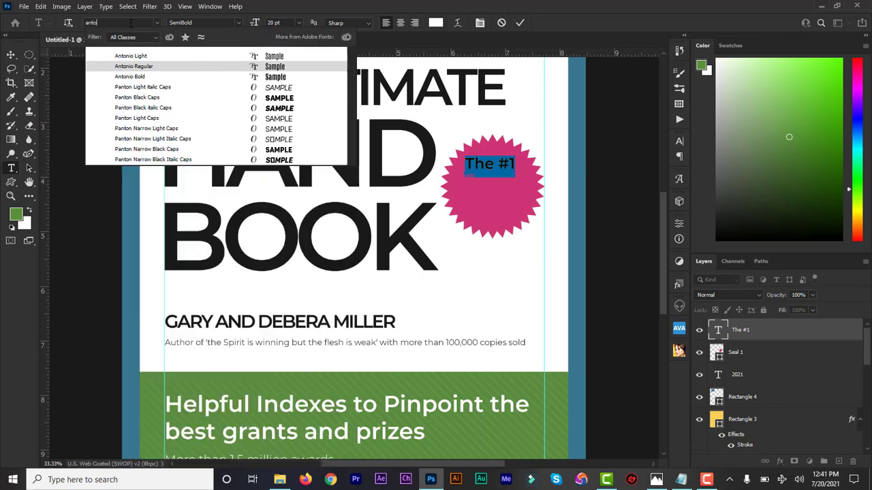
{"action": "type", "text": "nio"}
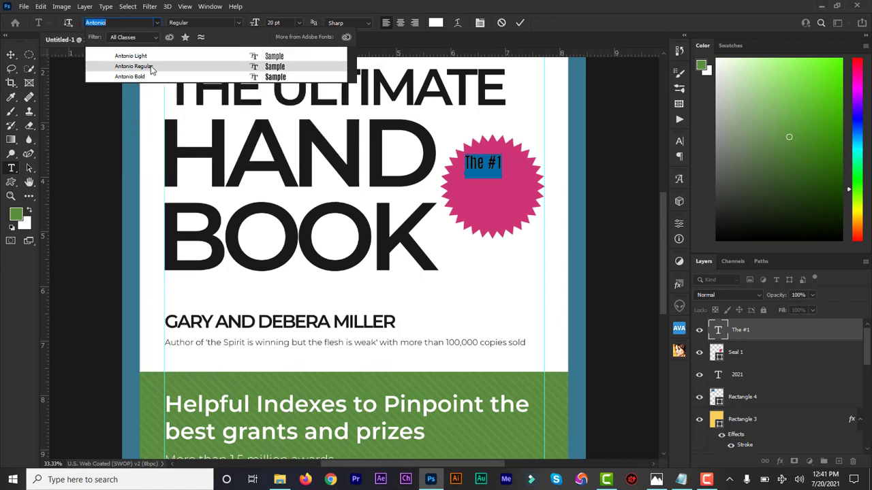
{"action": "left_click", "coordinate": [152, 76]}
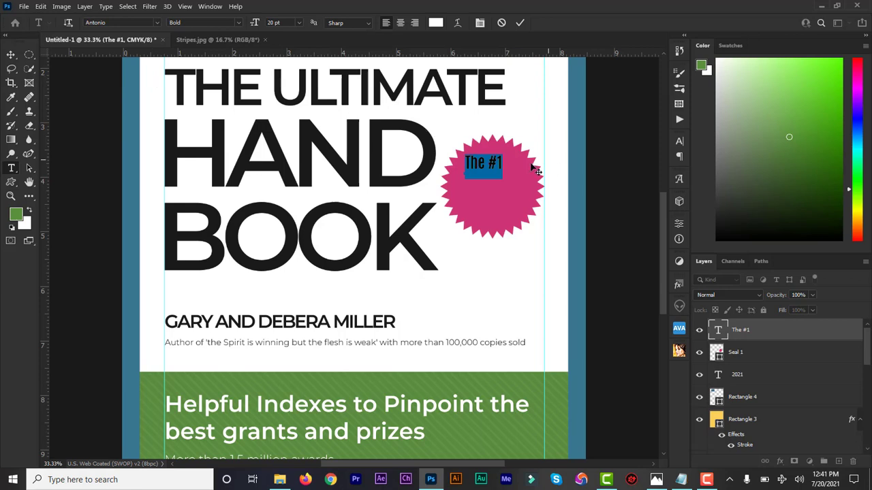
{"action": "left_click_drag", "start_coordinate": [612, 201], "coordinate": [621, 199]}
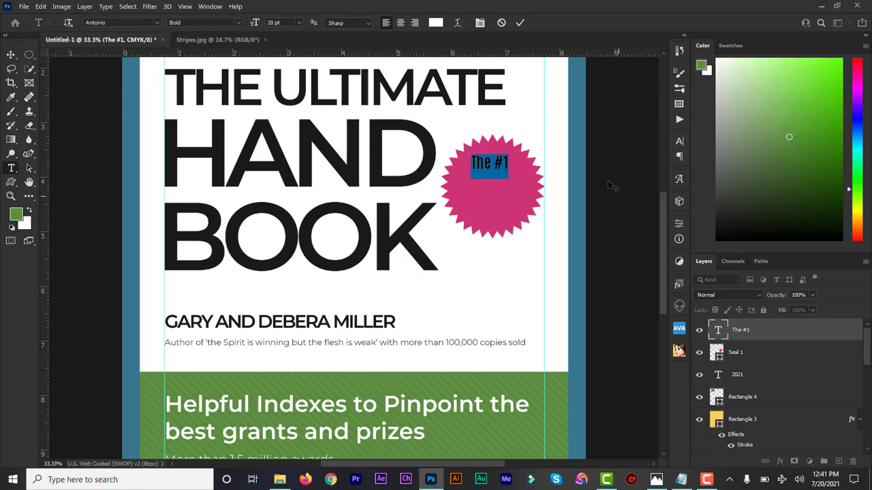
{"action": "left_click", "coordinate": [520, 22]}
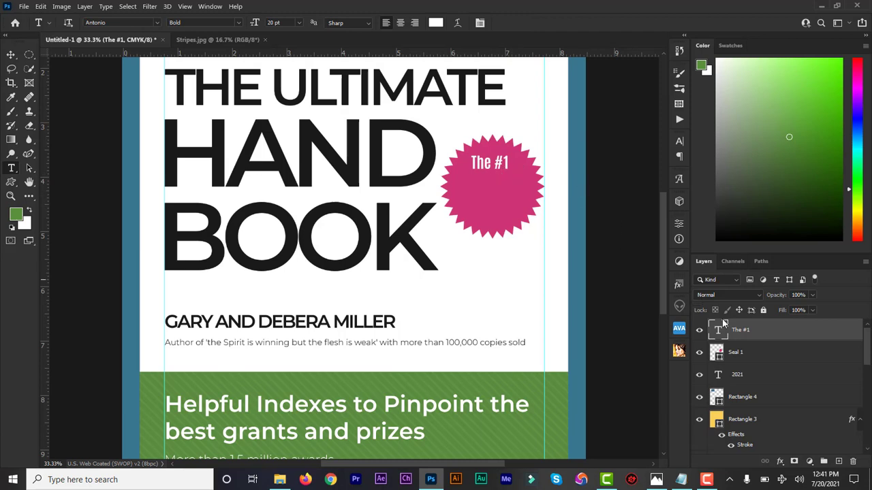
Duplicate the "The #1" text layer and shift the copy down to form a second line on the seal.
{"action": "key", "text": "ctrl+j"}
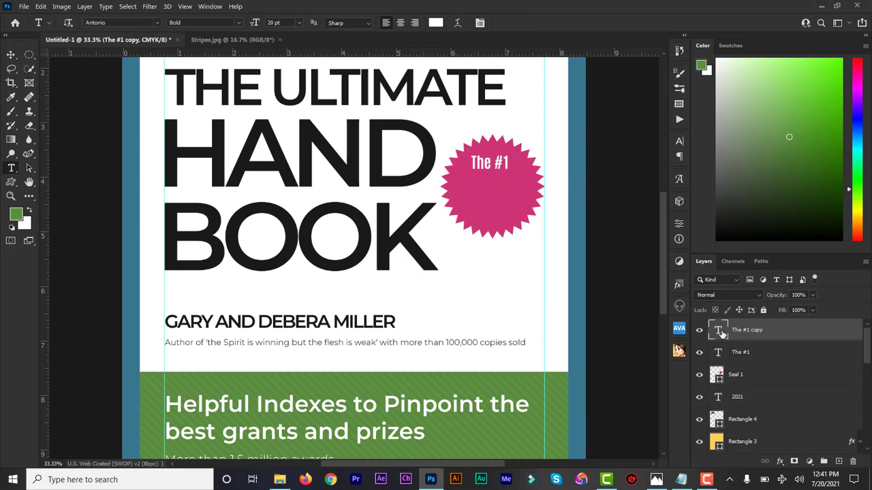
{"action": "key", "text": "ctrl+shift+Down"}
{"action": "key", "text": "ctrl+shift+Down"}
{"action": "key", "text": "ctrl+shift+Down"}
{"action": "key", "text": "ctrl+shift+Down"}
{"action": "key", "text": "ctrl+shift+Down"}
{"action": "key", "text": "ctrl+shift+Down"}
{"action": "key", "text": "ctrl+shift+Down"}
{"action": "key", "text": "ctrl+shift+Down"}
{"action": "key", "text": "ctrl+shift+Down"}
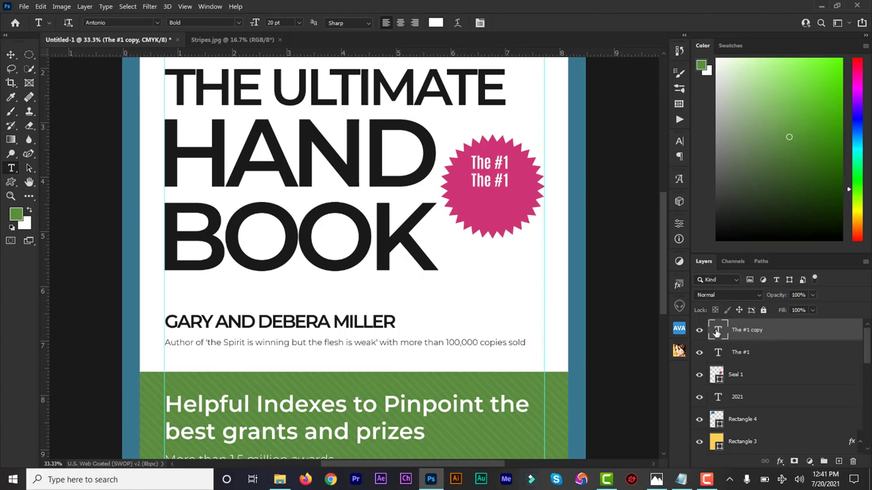
Replace the duplicated line's text with "Bestselling" and center it beneath "The #1".
{"action": "double_click", "coordinate": [717, 332]}
{"action": "type", "text": "Be"}
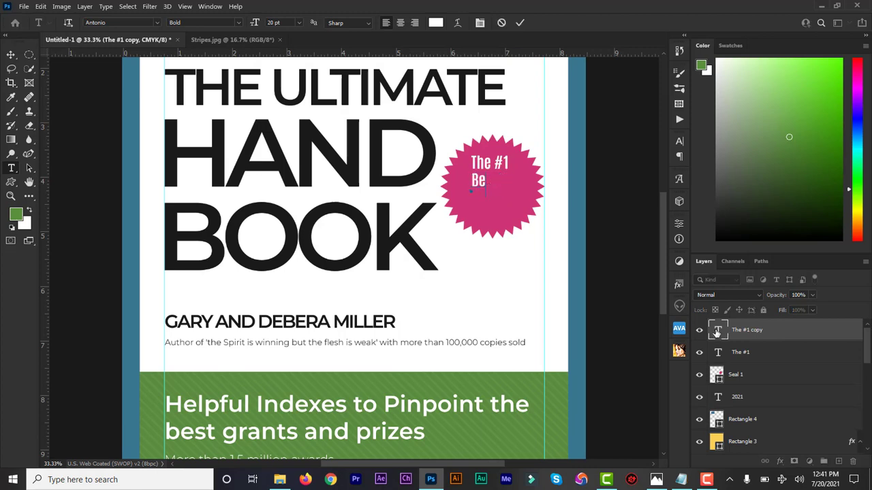
{"action": "type", "text": "stselling"}
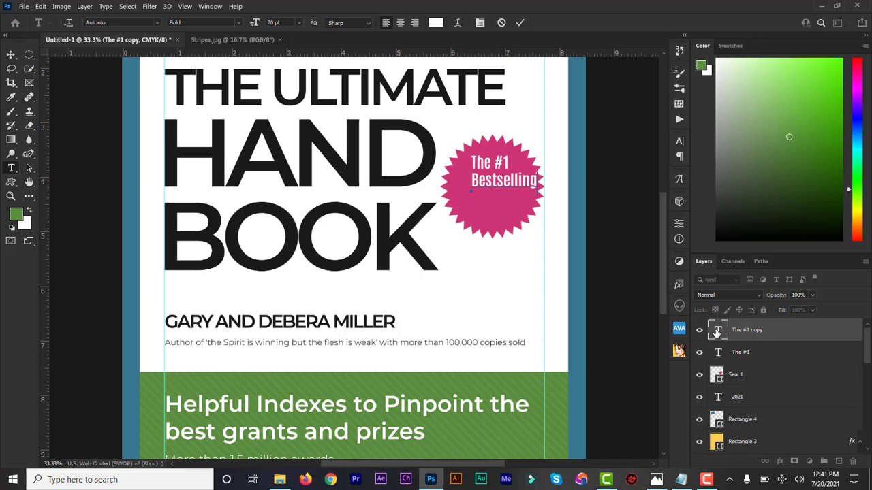
{"action": "key", "text": "alt+Left"}
{"action": "key", "text": "alt+Left"}
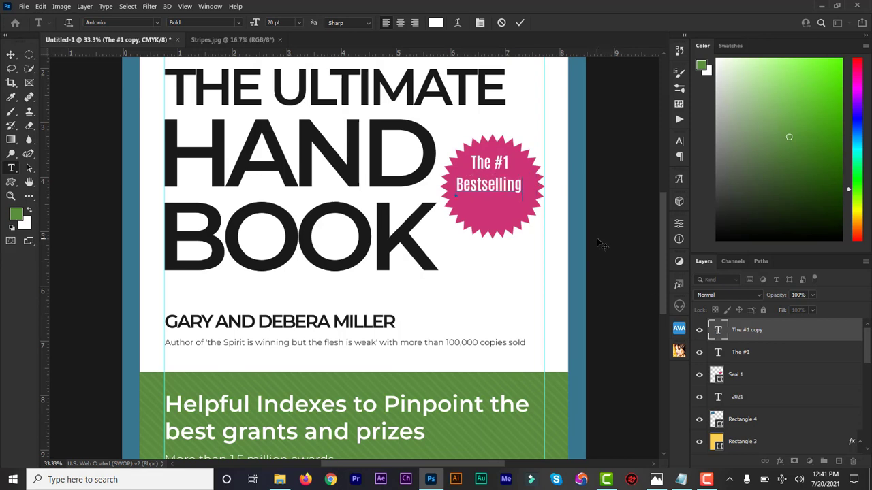
{"action": "left_click", "coordinate": [519, 23]}
Duplicate the "Bestselling" text layer and place the copy directly below it on the seal.
{"action": "key", "text": "ctrl+j"}
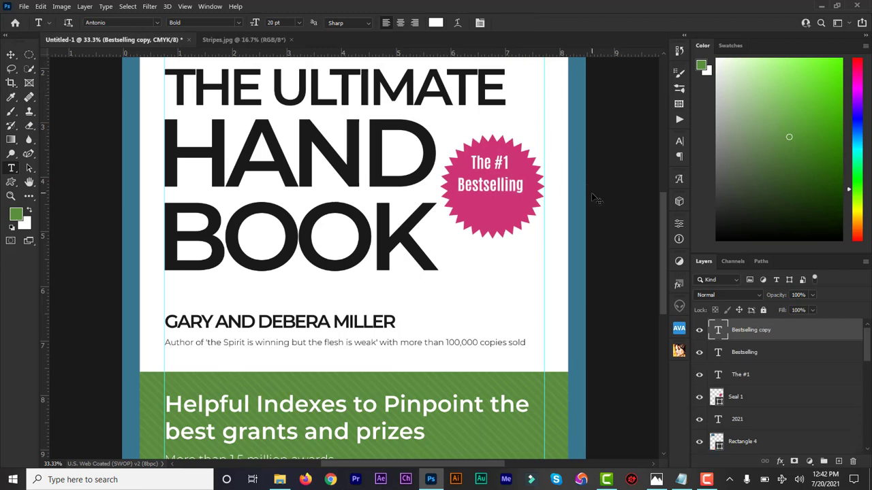
{"action": "left_click_drag", "start_coordinate": [592, 198], "coordinate": [594, 220]}
{"action": "key", "text": "Escape"}
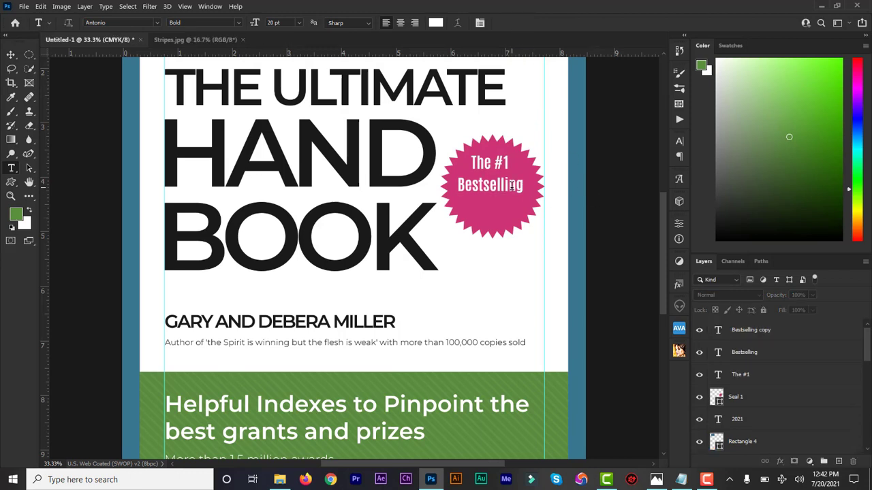
{"action": "left_click", "coordinate": [752, 331]}
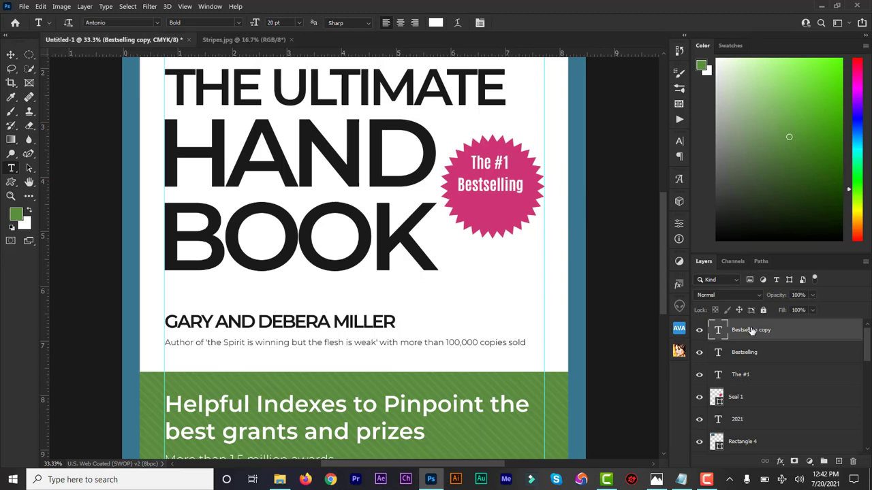
{"action": "left_click", "coordinate": [10, 56]}
{"action": "left_click_drag", "start_coordinate": [486, 188], "coordinate": [487, 203]}
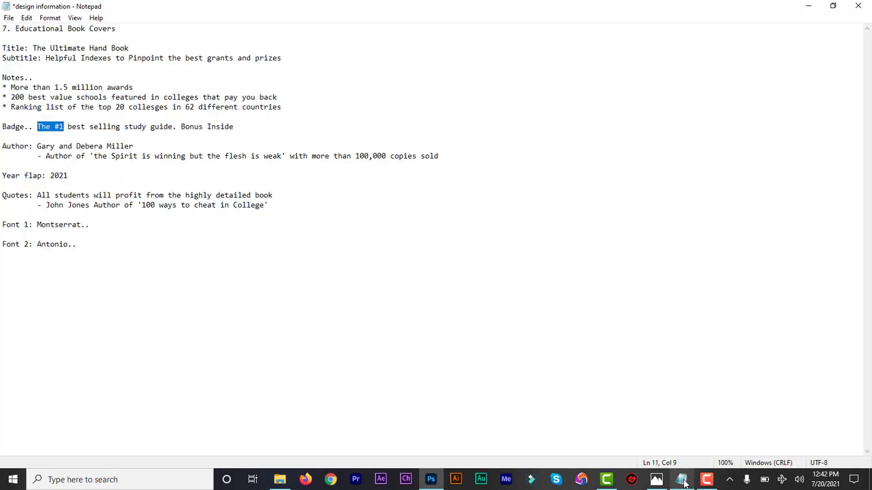
Check the badge wording in the Notepad notes and replace the copied line's text in Photoshop with "Study Guide", centered on the seal.
{"action": "left_click", "coordinate": [682, 480]}
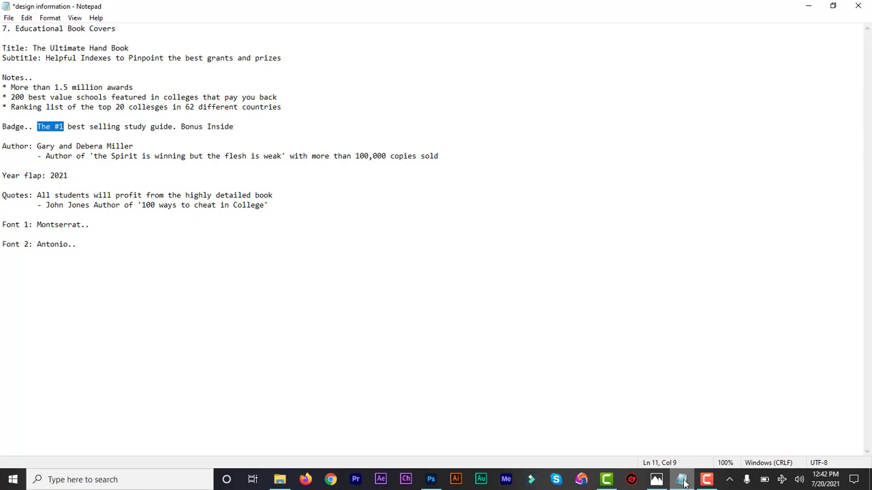
{"action": "left_click", "coordinate": [682, 480]}
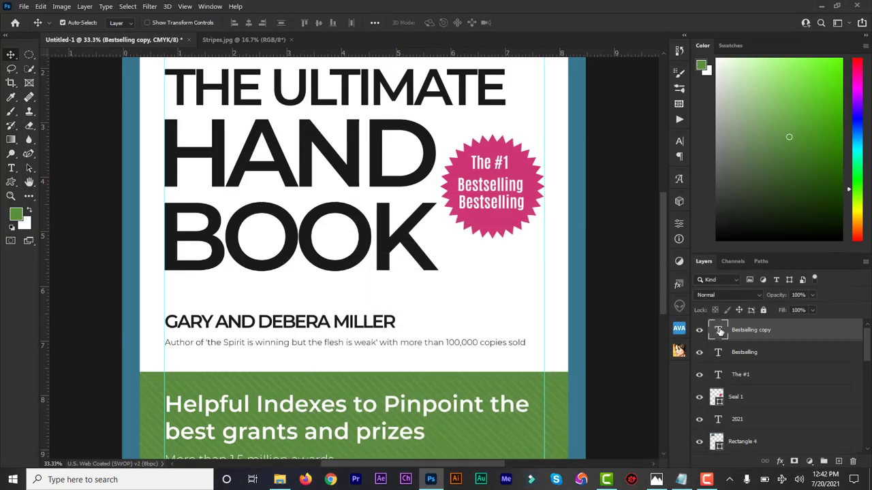
{"action": "double_click", "coordinate": [720, 331]}
{"action": "type", "text": "St"}
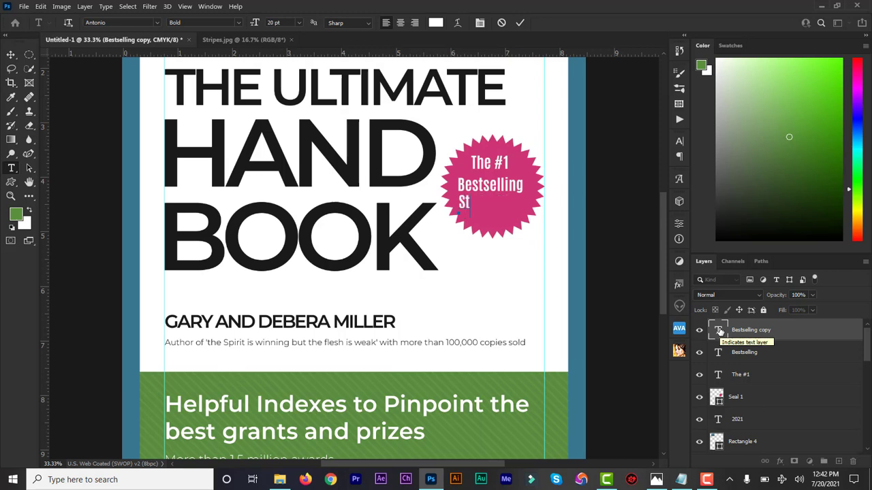
{"action": "type", "text": "udy Guid"}
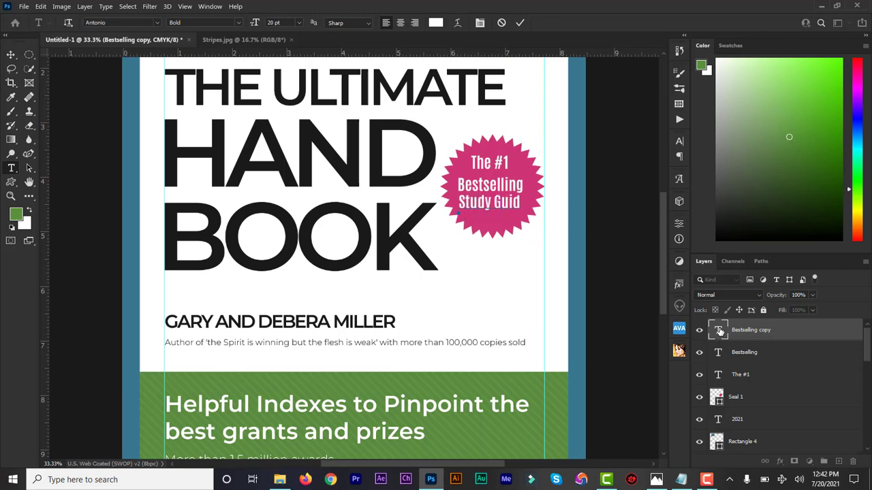
{"action": "type", "text": "e"}
{"action": "key", "text": "ctrl+a"}
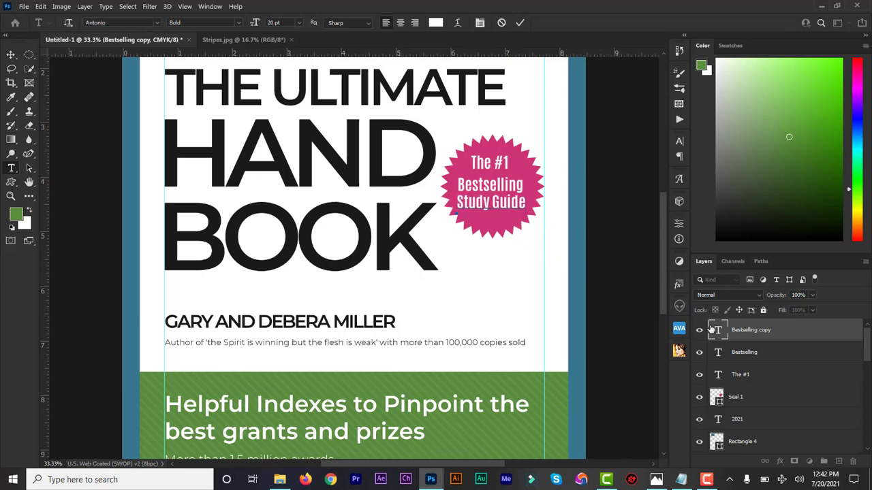
Nudge the "Bestselling" line slightly upward to even out the spacing between the three badge lines.
{"action": "left_click", "coordinate": [733, 352]}
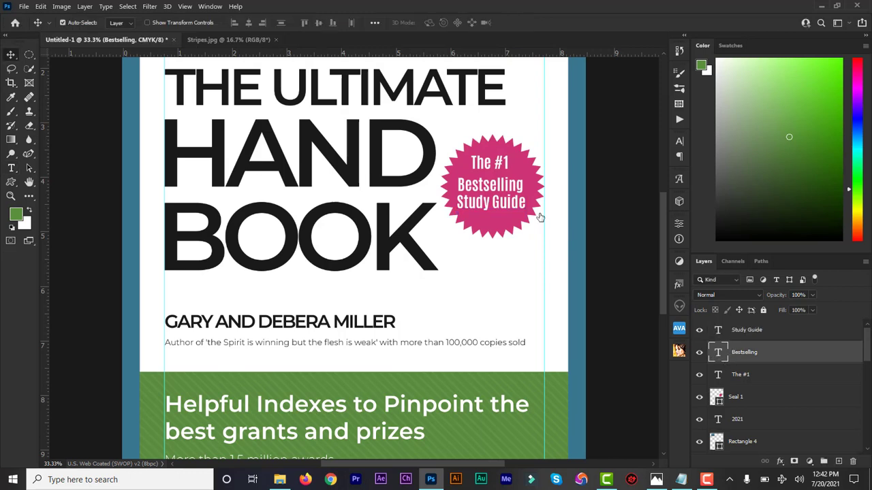
{"action": "left_click_drag", "start_coordinate": [532, 197], "coordinate": [525, 188]}
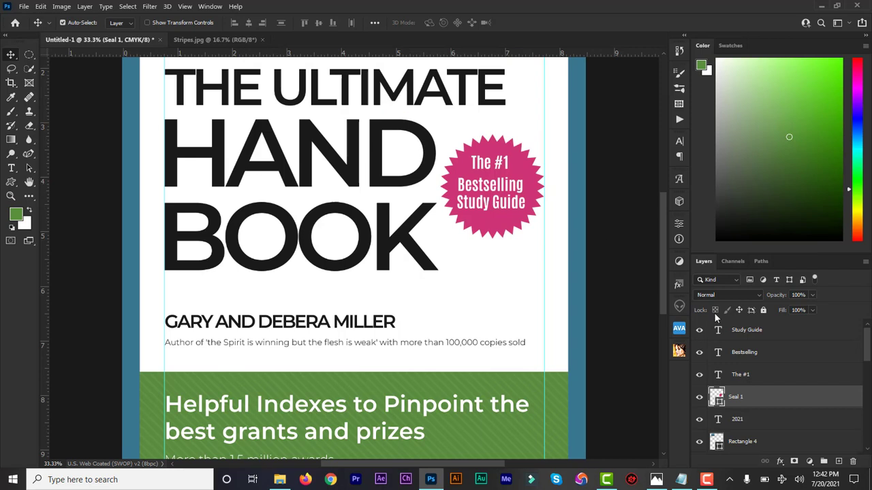
{"action": "left_click", "coordinate": [740, 357]}
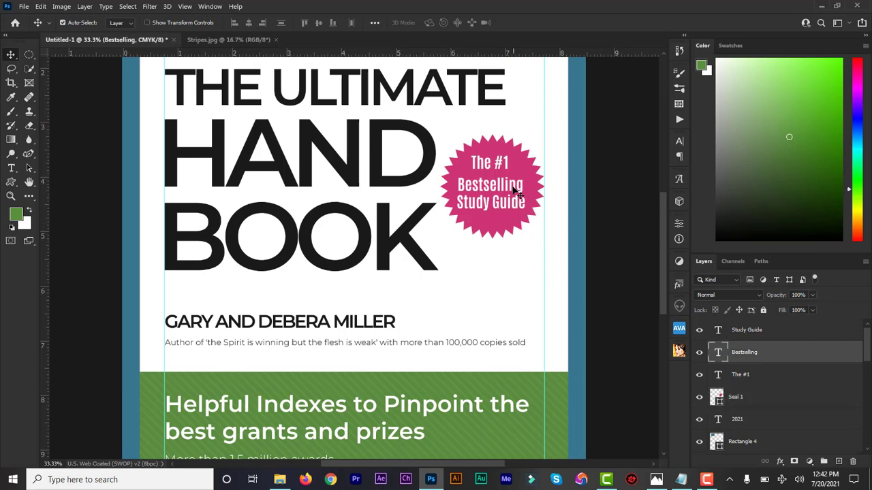
{"action": "key", "text": "Up"}
{"action": "key", "text": "Up"}
{"action": "key", "text": "Up"}
{"action": "key", "text": "Up"}
{"action": "key", "text": "Up"}
{"action": "key", "text": "Up"}
{"action": "key", "text": "Up"}
{"action": "key", "text": "Up"}
{"action": "key", "text": "Up"}
{"action": "key", "text": "Up"}
{"action": "key", "text": "Down"}
{"action": "key", "text": "Down"}
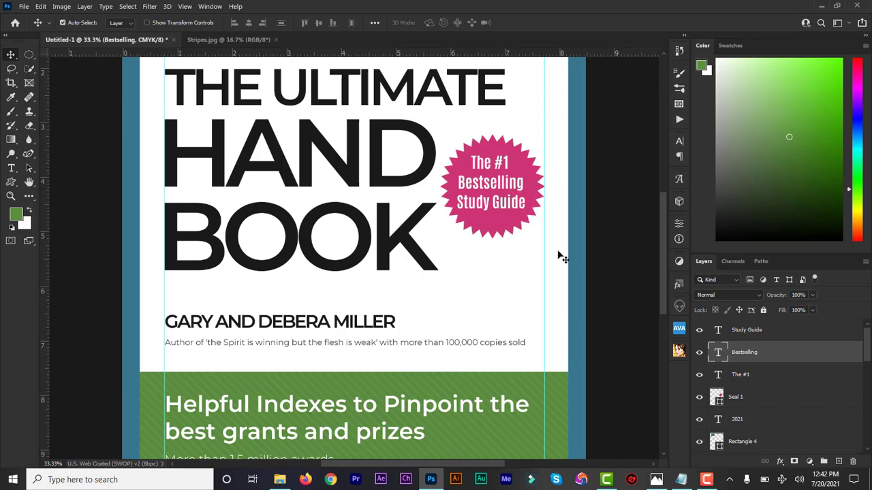
Duplicate the "Study Guide" text layer, place the copy just below it on the badge and replace its text with "Bonus Inside".
{"action": "left_click", "coordinate": [723, 332]}
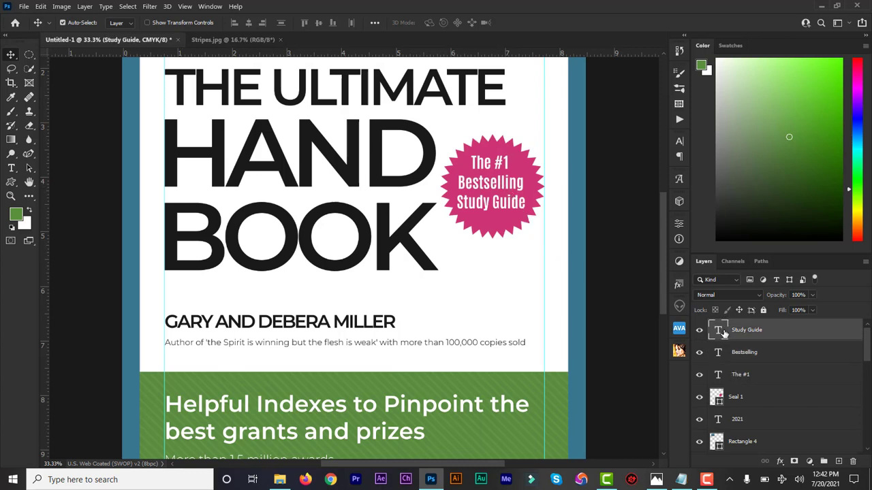
{"action": "key", "text": "ctrl+j"}
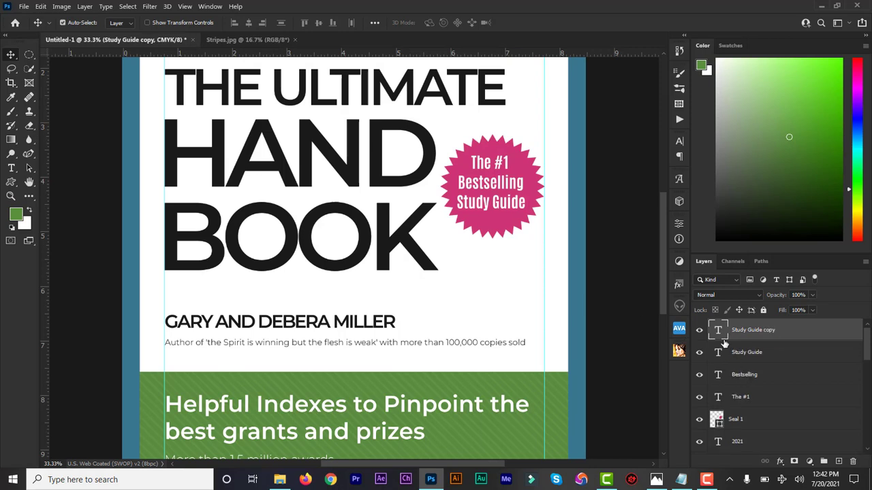
{"action": "left_click_drag", "start_coordinate": [489, 200], "coordinate": [489, 213]}
{"action": "double_click", "coordinate": [718, 331]}
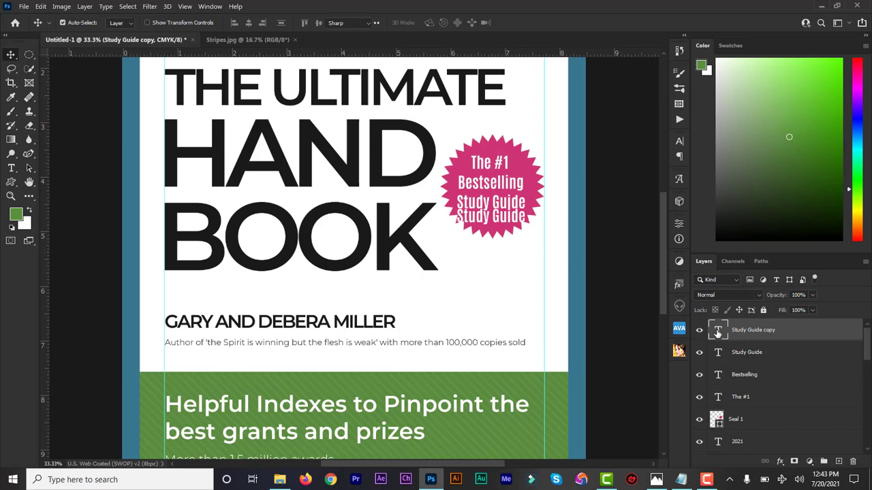
{"action": "type", "text": "Bo"}
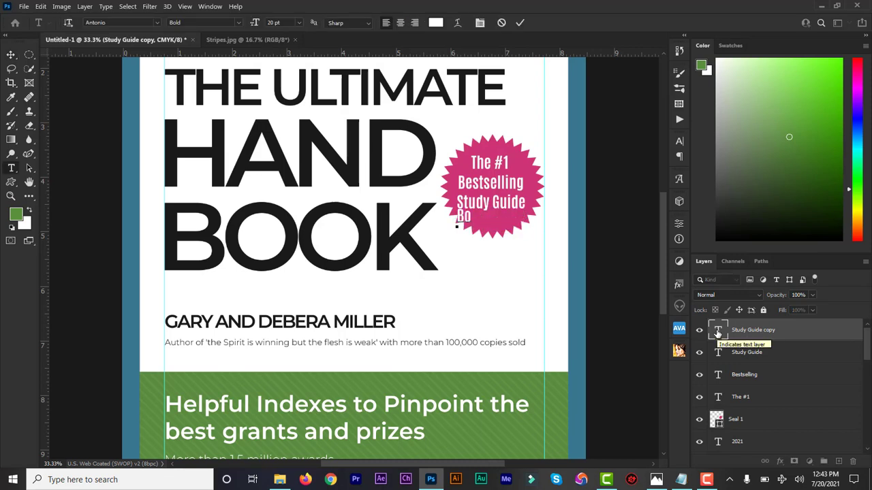
{"action": "type", "text": "nus"}
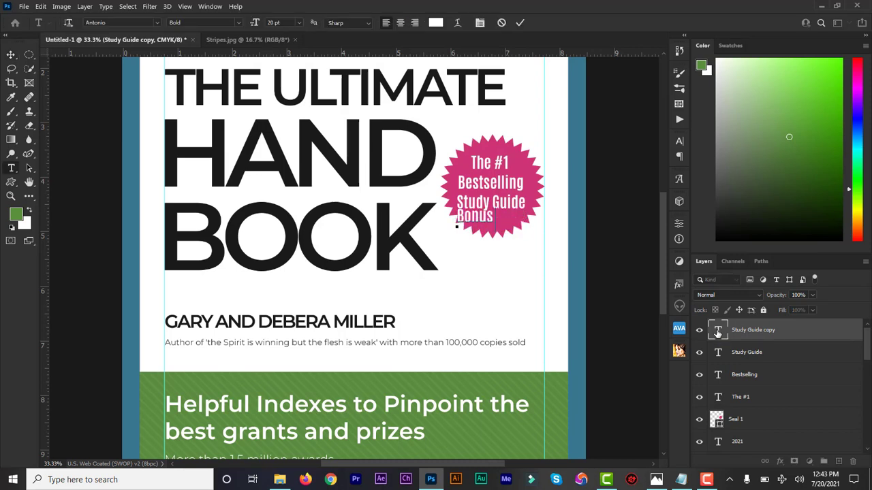
{"action": "type", "text": " Inside"}
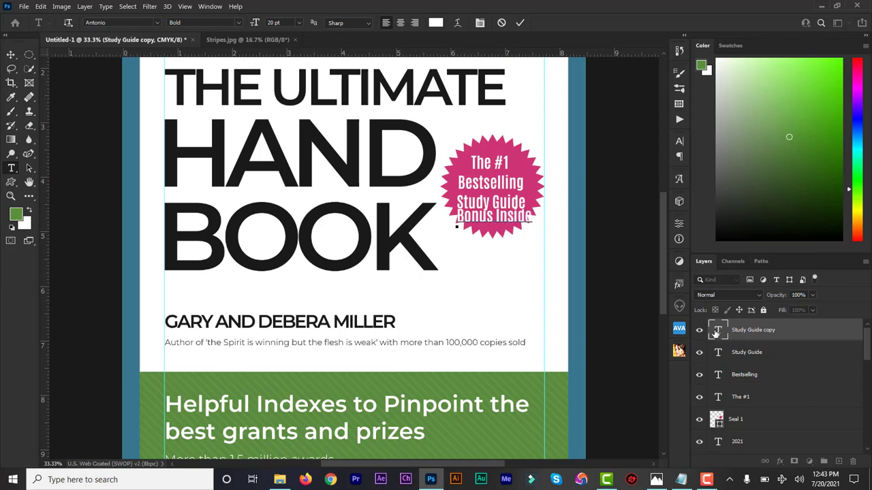
Reduce the "Bonus Inside" text to 11 pt and move it to the middle beneath "Study Guide".
{"action": "double_click", "coordinate": [718, 332]}
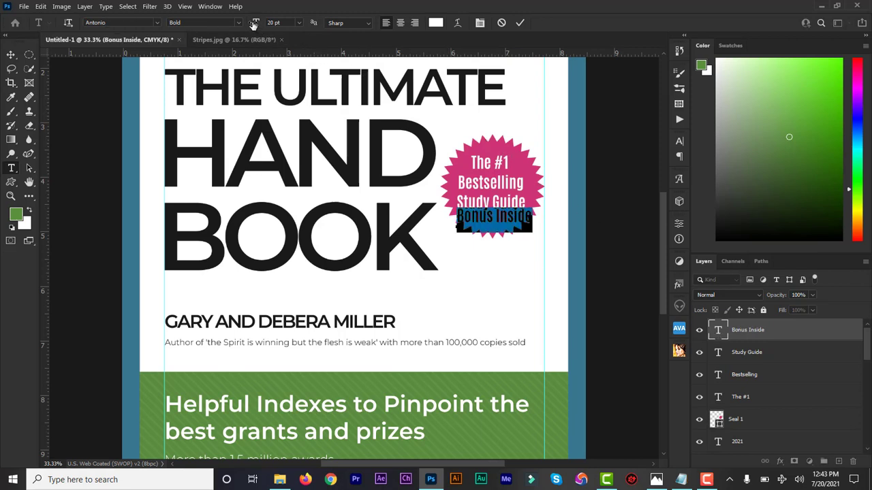
{"action": "left_click_drag", "start_coordinate": [253, 24], "coordinate": [250, 25]}
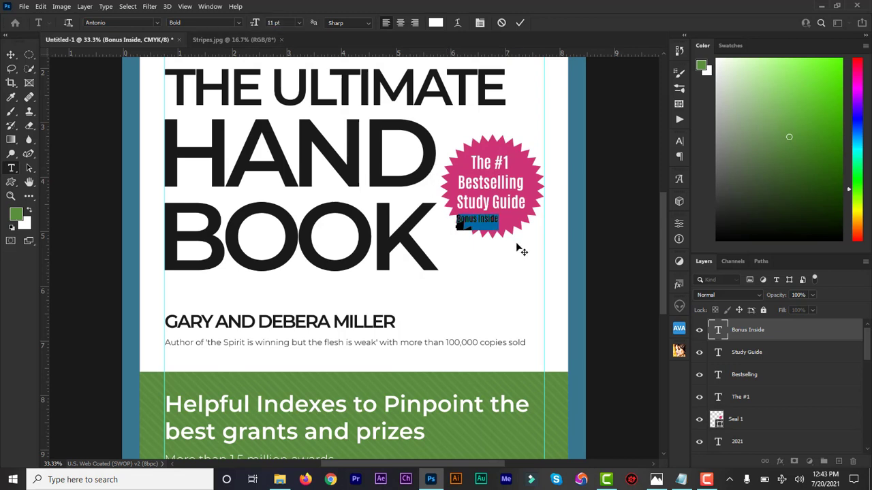
{"action": "left_click_drag", "start_coordinate": [522, 249], "coordinate": [535, 248]}
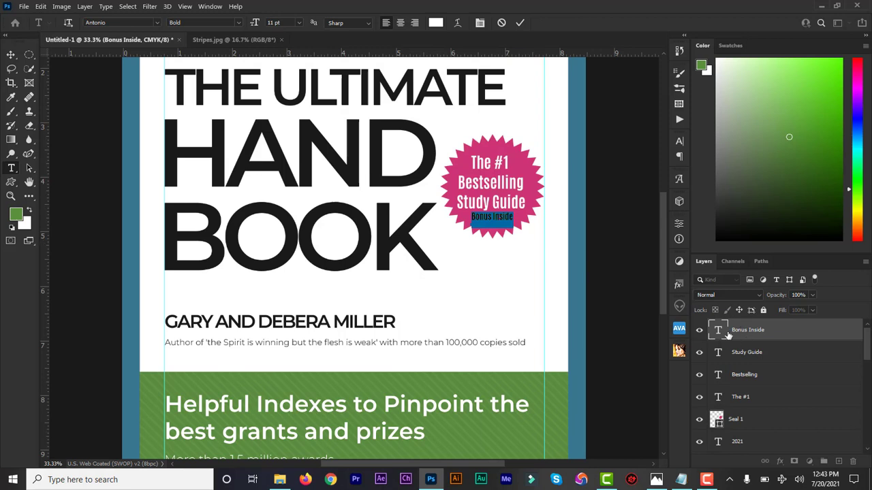
Align the four badge text layers and the Seal 1 layer on their horizontal centers.
{"action": "left_click", "coordinate": [746, 402], "text": "shift"}
{"action": "key", "text": "v"}
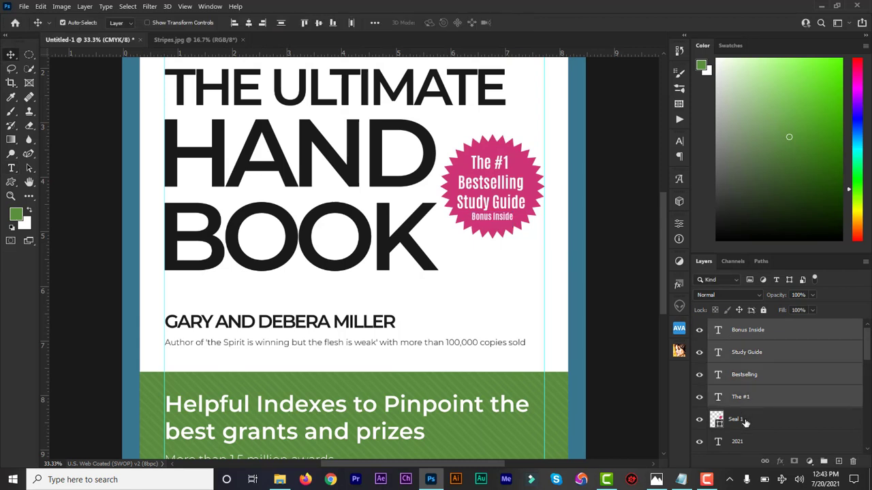
{"action": "left_click", "coordinate": [745, 423], "text": "shift"}
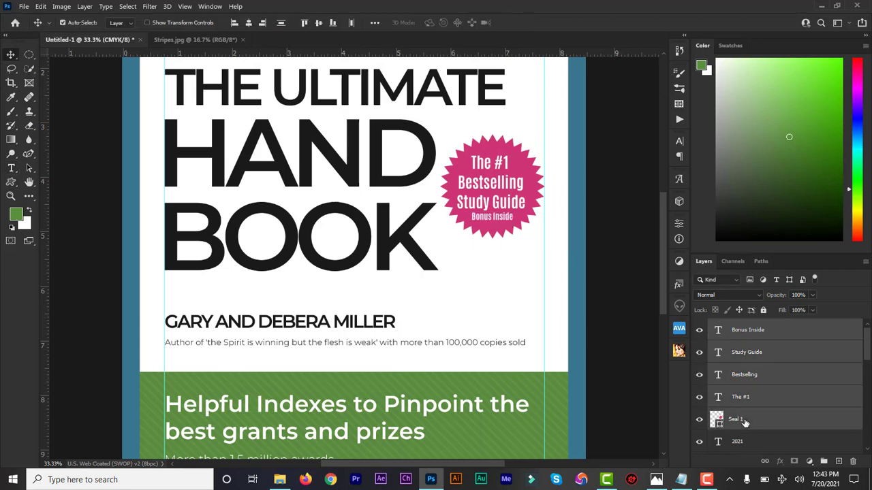
{"action": "left_click", "coordinate": [249, 22]}
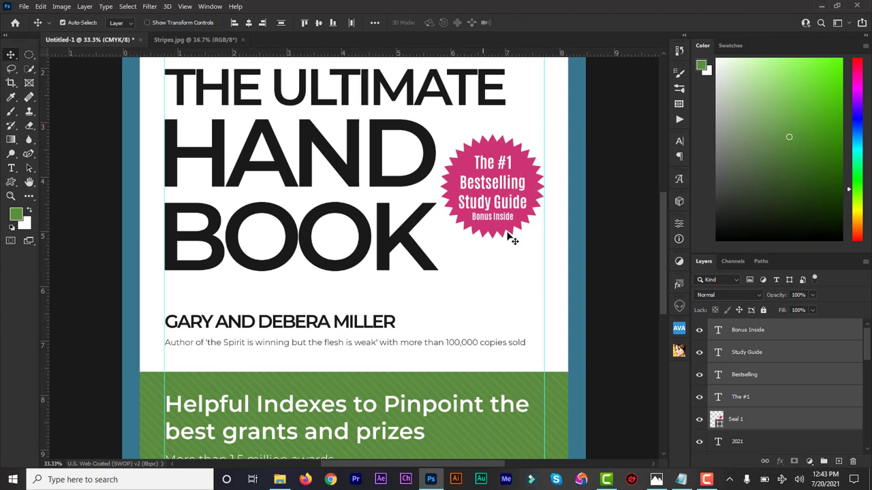
Nudge the "The #1" line slightly upward on the badge.
{"action": "left_click", "coordinate": [761, 401]}
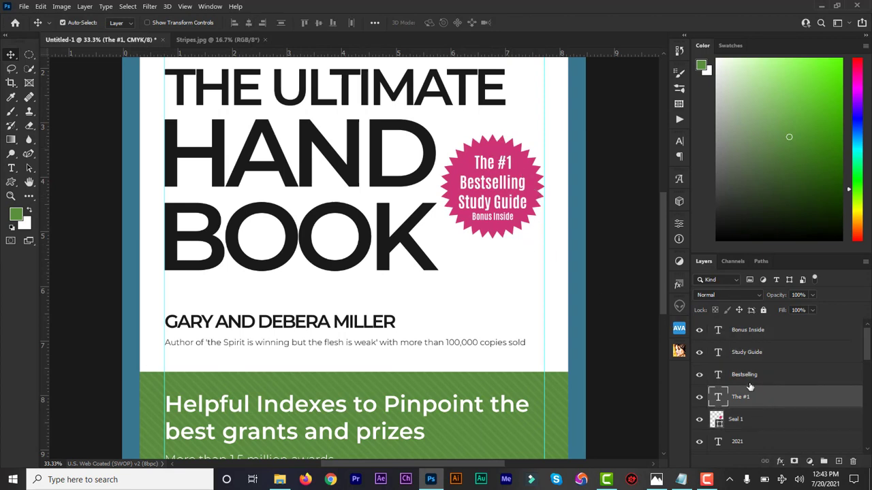
{"action": "left_click", "coordinate": [746, 334]}
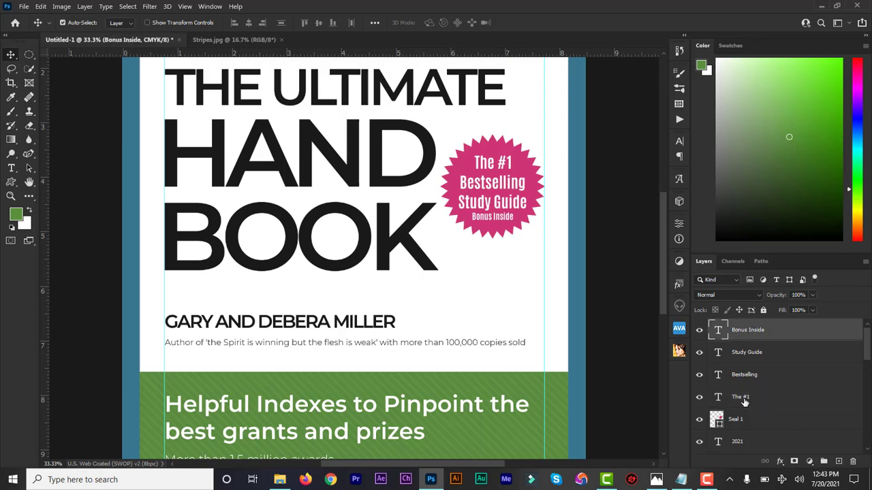
{"action": "left_click", "coordinate": [745, 403]}
{"action": "key", "text": "Up"}
{"action": "key", "text": "Up"}
{"action": "key", "text": "Up"}
{"action": "key", "text": "Up"}
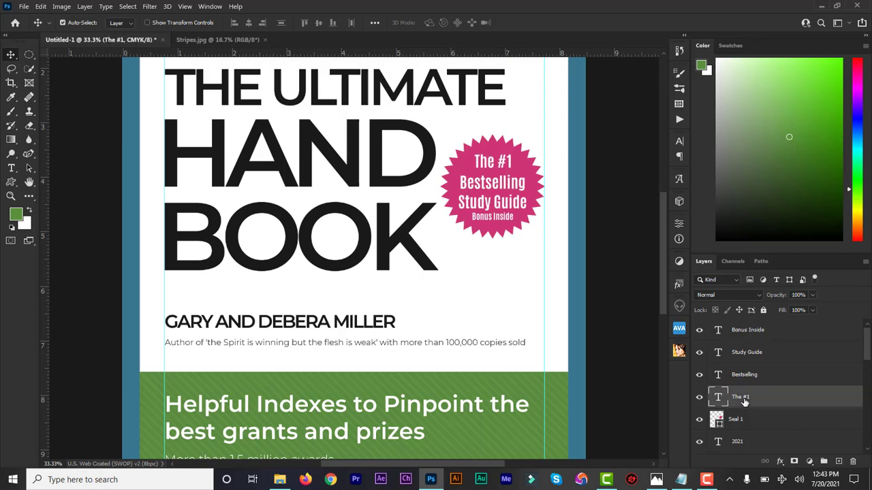
Nudge the "Bestselling" line slightly upward, closer to "The #1".
{"action": "left_click", "coordinate": [742, 379]}
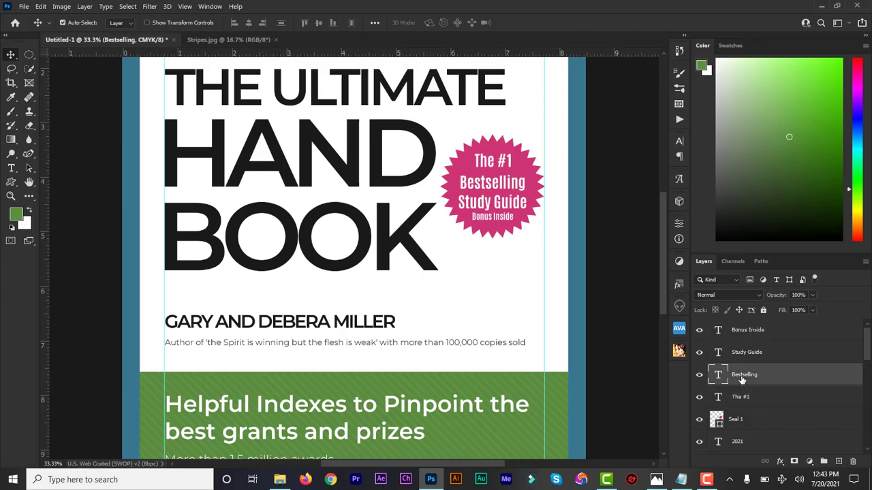
{"action": "key", "text": "Up"}
{"action": "key", "text": "Up"}
{"action": "key", "text": "Up"}
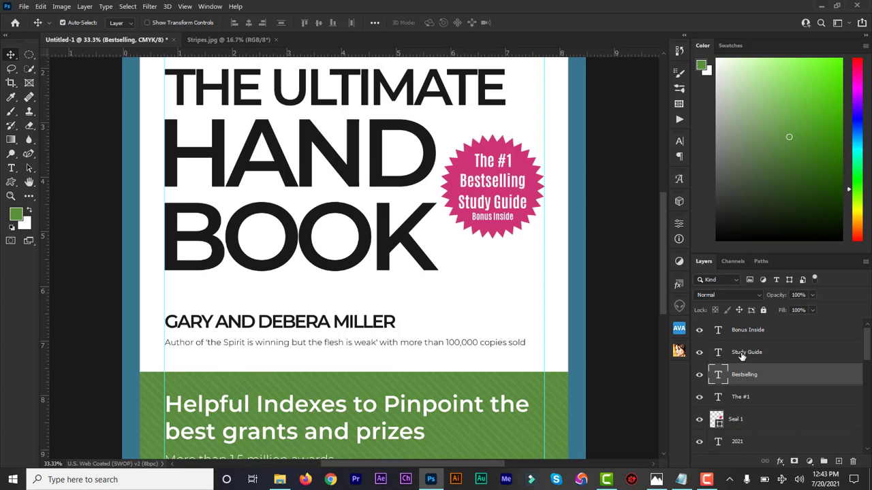
Nudge the "Study Guide" line slightly upward and the "Bonus Inside" line slightly downward to even out the badge spacing.
{"action": "left_click", "coordinate": [743, 354]}
{"action": "key", "text": "Up"}
{"action": "key", "text": "Up"}
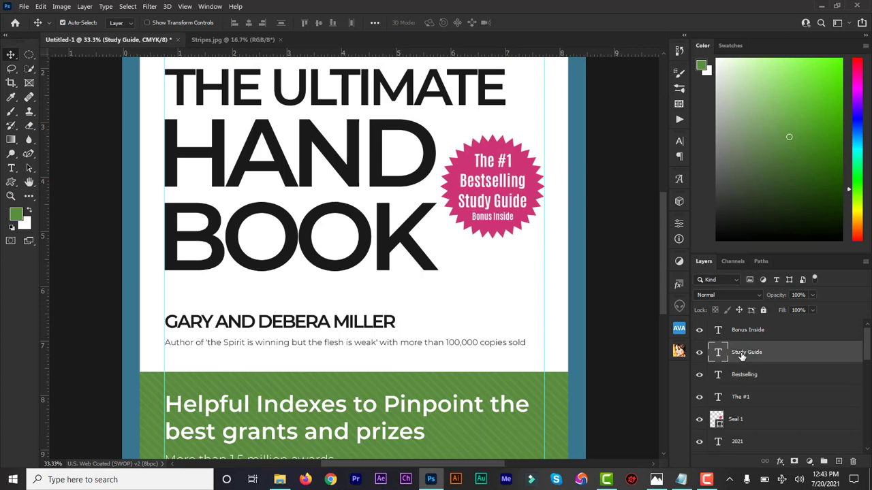
{"action": "key", "text": "Up"}
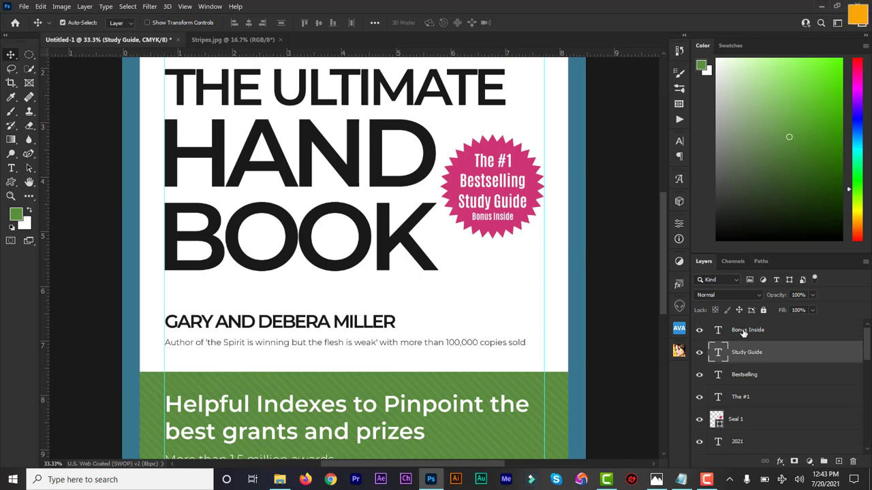
{"action": "left_click", "coordinate": [743, 332]}
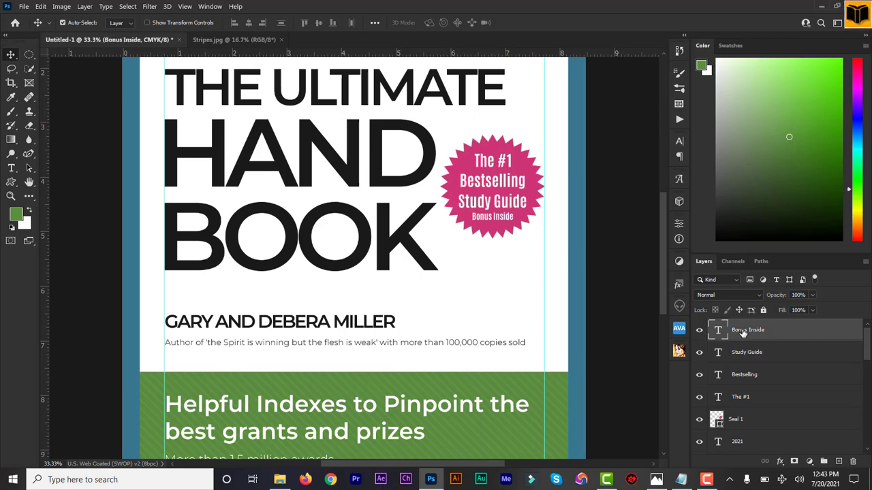
{"action": "key", "text": "Down"}
Save the cover as a layered Photoshop file named "educational book cover design" in the 08_07_educational project's New folder.
{"action": "key", "text": "ctrl+minus"}
{"action": "key", "text": "ctrl+minus"}
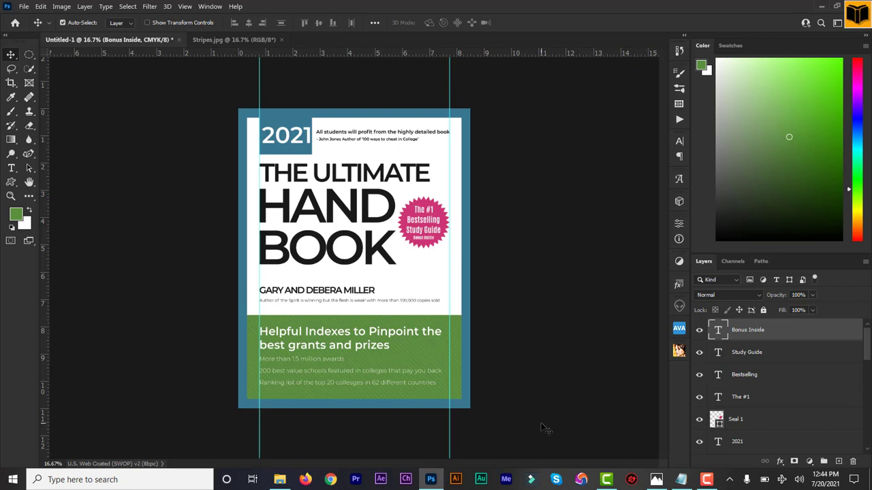
{"action": "left_click", "coordinate": [24, 7]}
{"action": "left_click", "coordinate": [71, 137]}
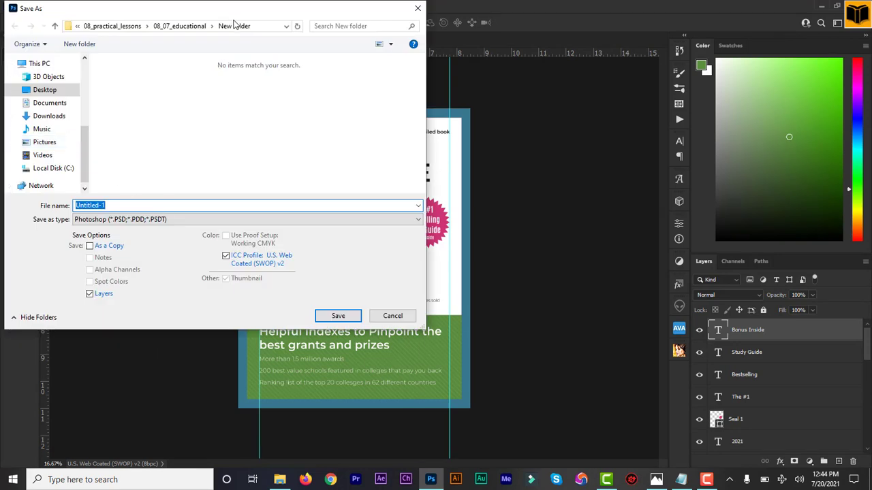
{"action": "type", "text": "educational book cover design"}
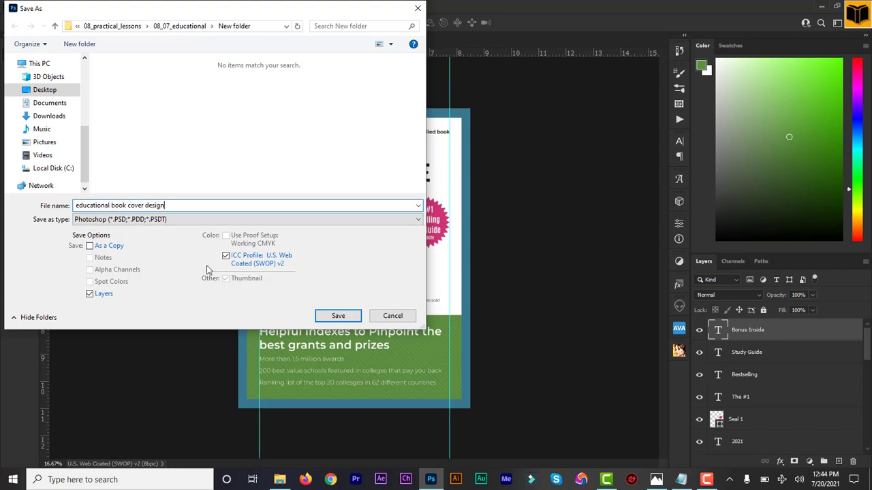
{"action": "left_click", "coordinate": [344, 318]}
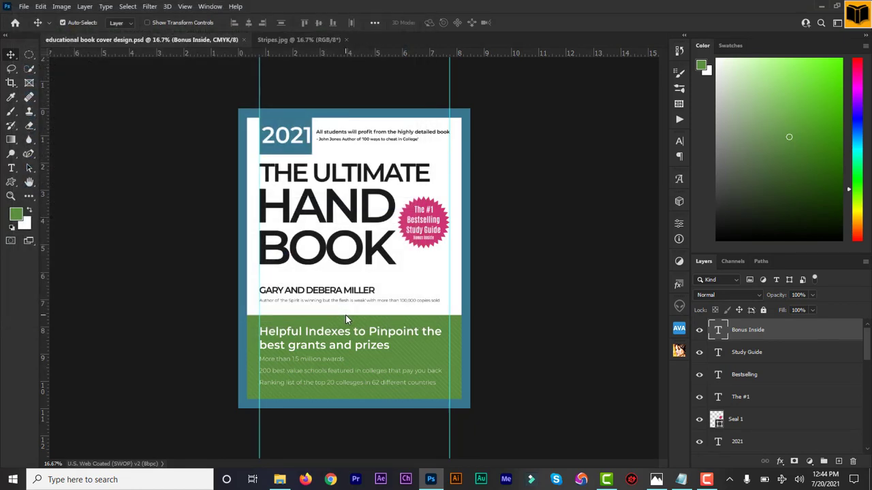
Save a JPEG copy of the cover as "educational book cover design" in the same folder, accepting the JPEG options.
{"action": "left_click", "coordinate": [24, 7]}
{"action": "left_click", "coordinate": [54, 140]}
{"action": "left_click", "coordinate": [169, 220]}
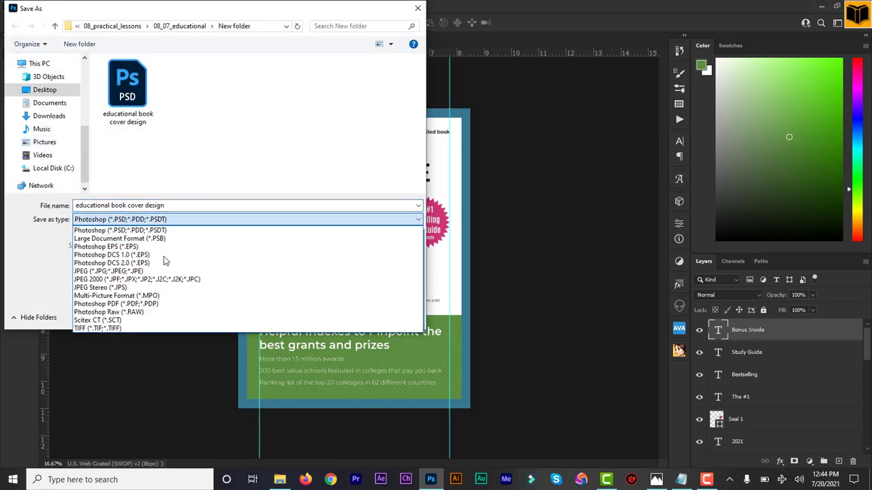
{"action": "left_click", "coordinate": [160, 268]}
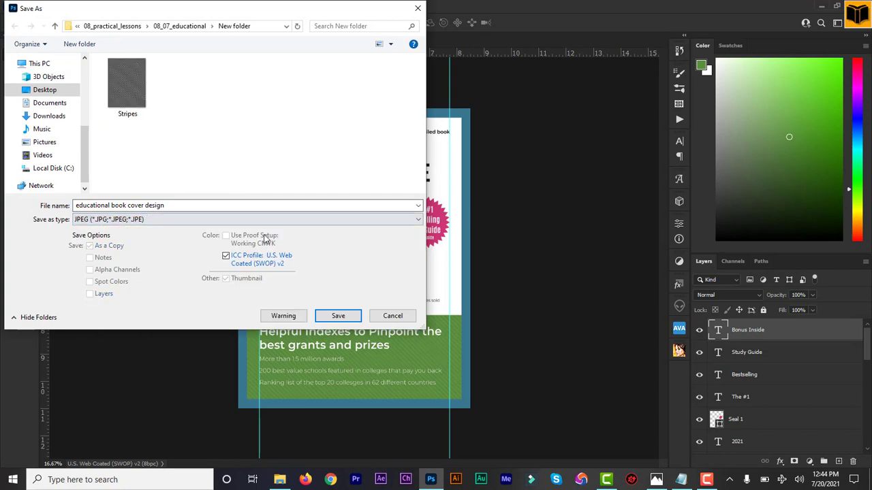
{"action": "left_click", "coordinate": [337, 315]}
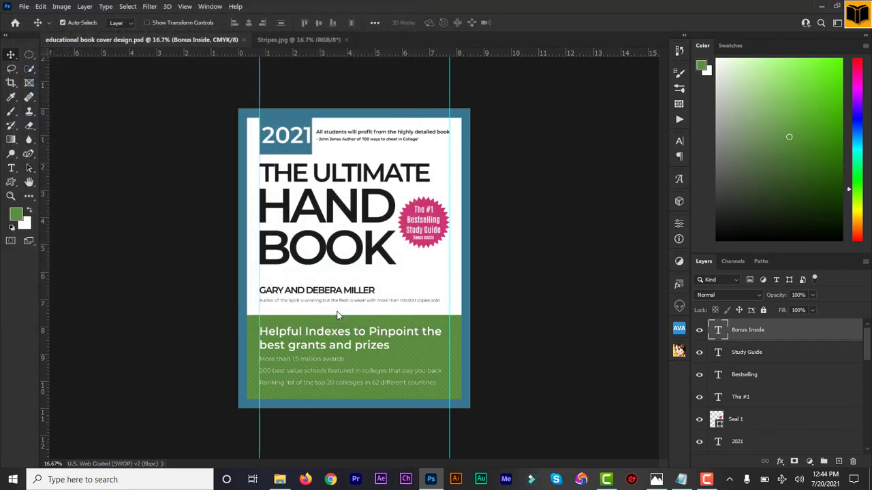
{"action": "left_click", "coordinate": [495, 113]}
Switch to File Explorer and open the exported "educational book cover design" JPEG in Photos to review the finished cover.
{"action": "left_click", "coordinate": [280, 480]}
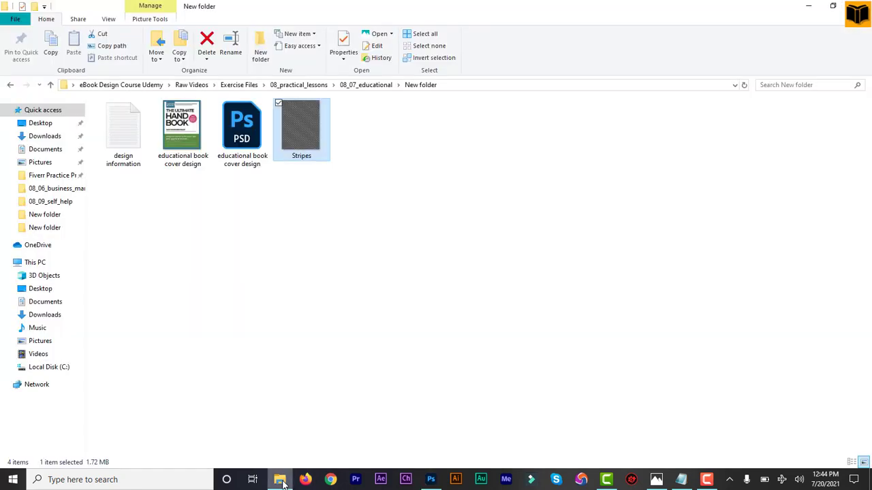
{"action": "left_click", "coordinate": [179, 148]}
{"action": "double_click", "coordinate": [179, 149]}
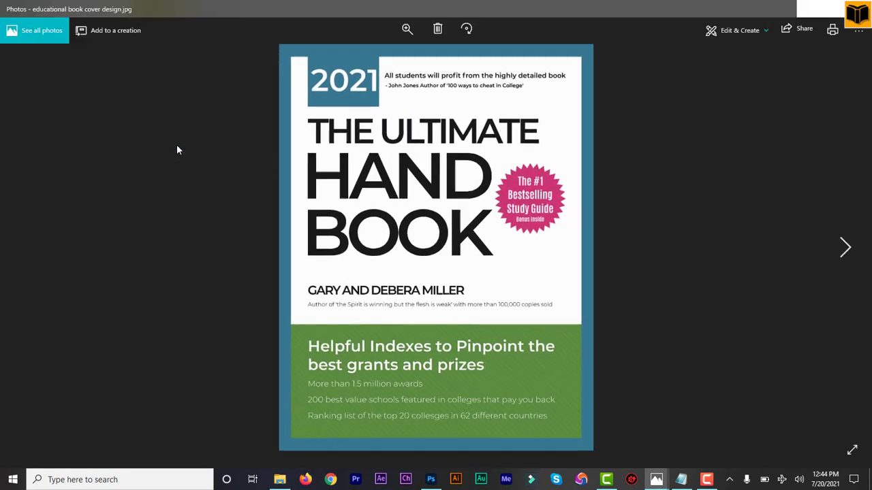